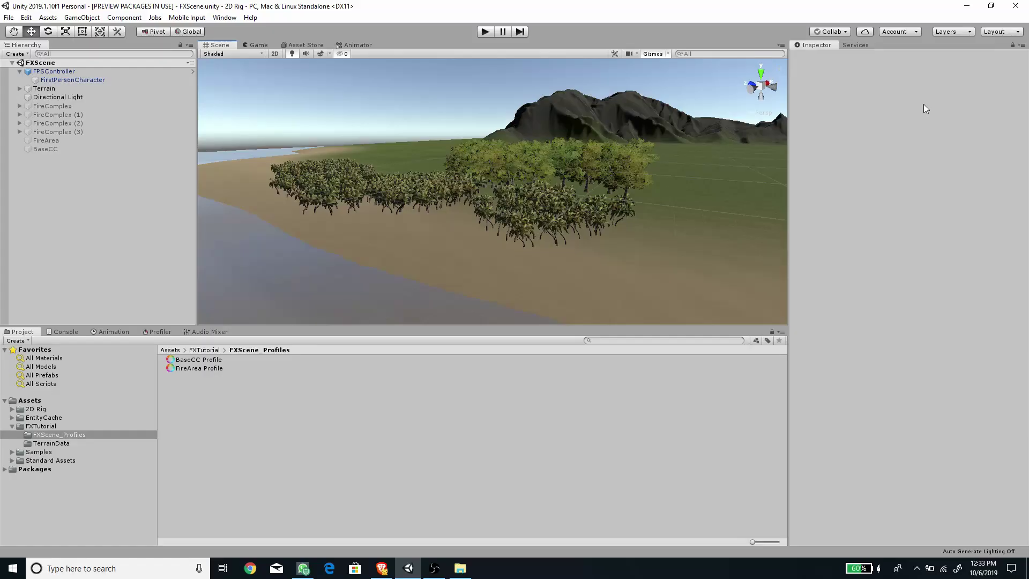
pyautogui.keyDown('alt'); pyautogui.moveTo(525, 134); pyautogui.dragTo(570, 126); pyautogui.keyUp('alt')
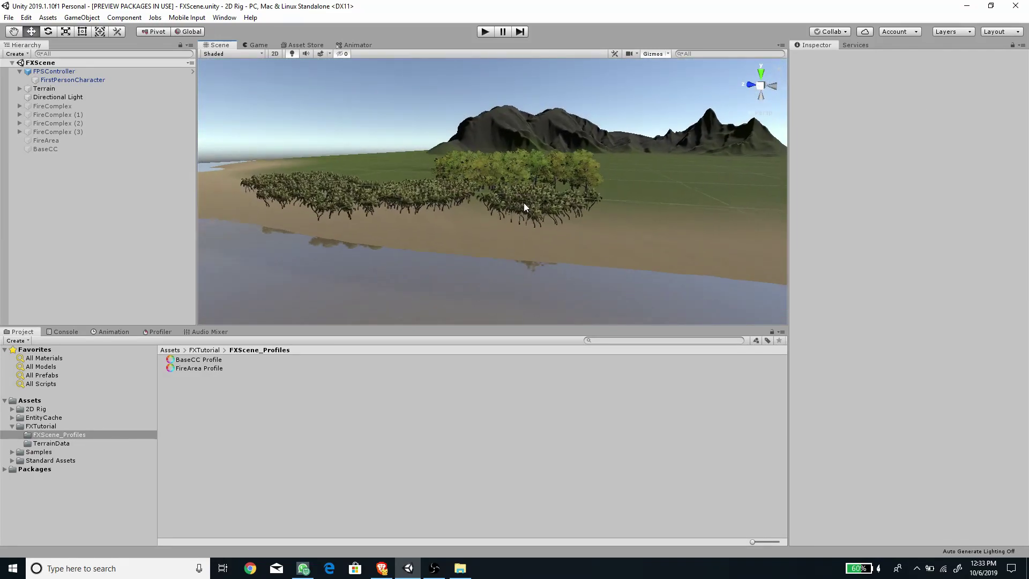
pyautogui.keyDown('alt'); pyautogui.moveTo(384, 175); pyautogui.dragTo(332, 188); pyautogui.keyUp('alt')
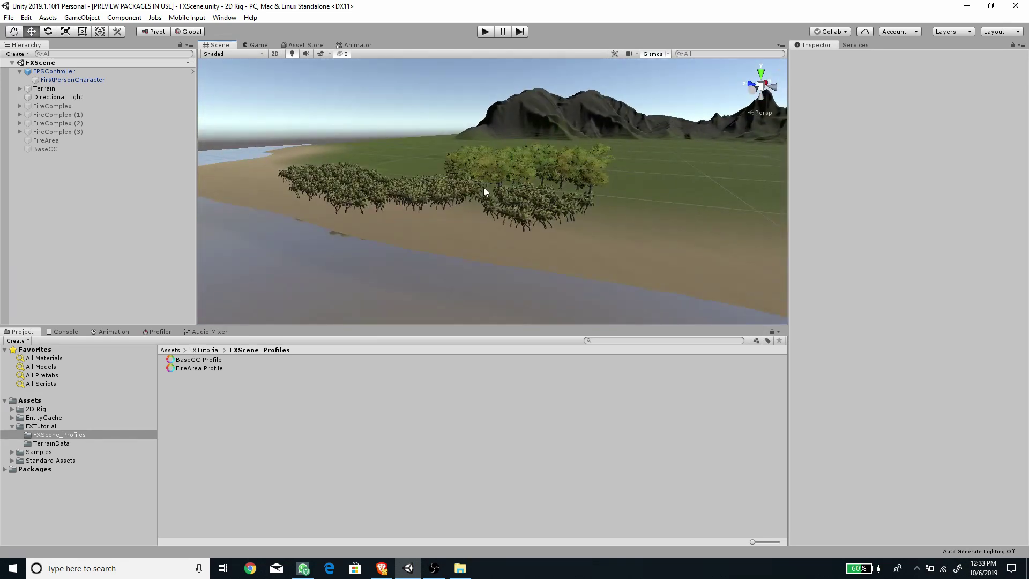
pyautogui.moveTo(477, 170)
pyautogui.keyDown('alt'); pyautogui.mouseDown()
pyautogui.moveTo(526, 161)
pyautogui.moveTo(466, 161)
pyautogui.moveTo(616, 191)
pyautogui.moveTo(536, 204)
pyautogui.moveTo(535, 175)
pyautogui.moveTo(581, 172)
pyautogui.moveTo(488, 167)
pyautogui.mouseUp(); pyautogui.keyUp('alt')
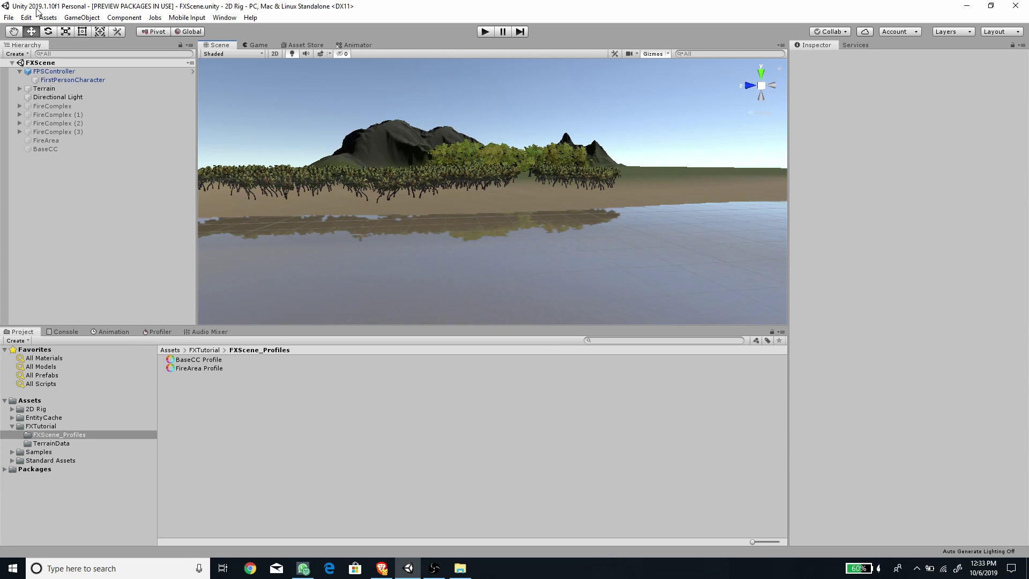
pyautogui.keyDown('alt'); pyautogui.moveTo(484, 127); pyautogui.dragTo(500, 160); pyautogui.keyUp('alt')
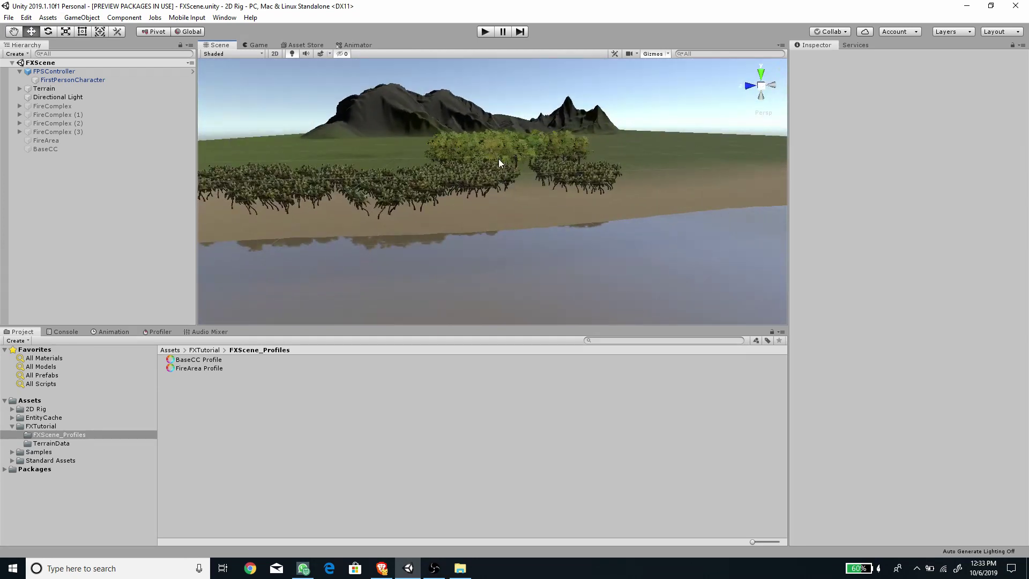
pyautogui.scroll(3, 473, 175)
# Step: Open the Package Manager and view the details of the Post Processing package
pyautogui.click(224, 18)
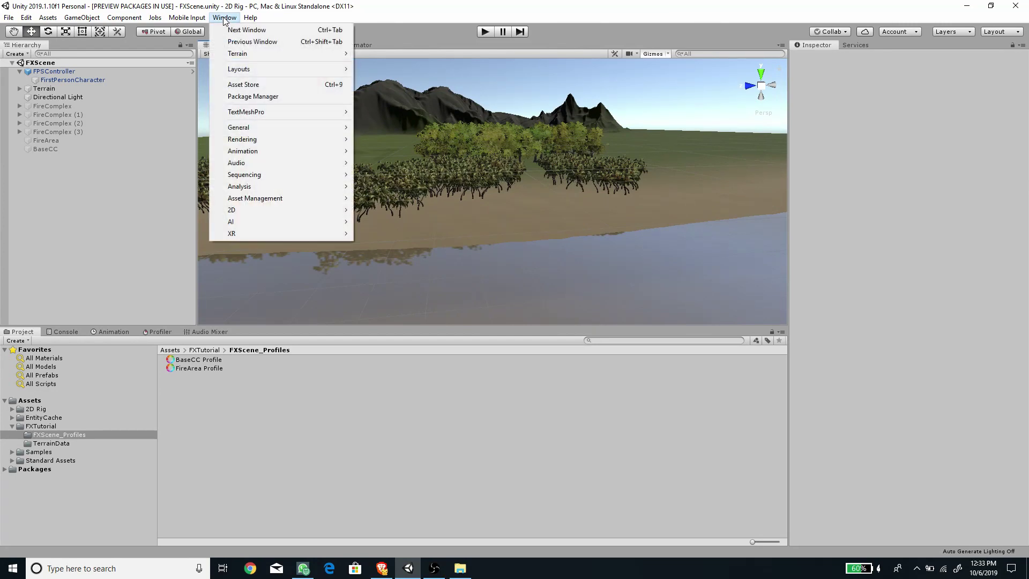
pyautogui.click(272, 95)
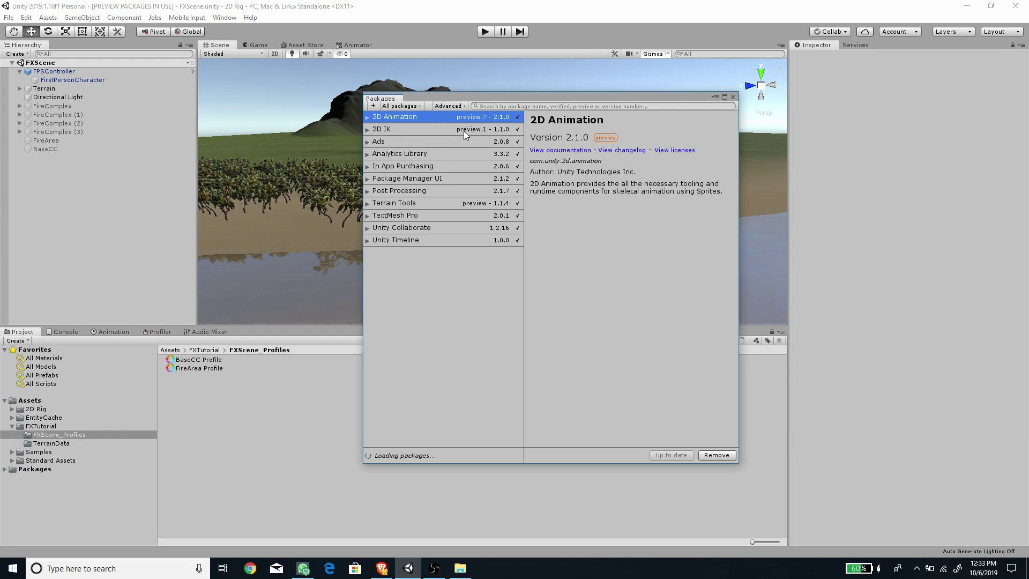
pyautogui.click(515, 105)
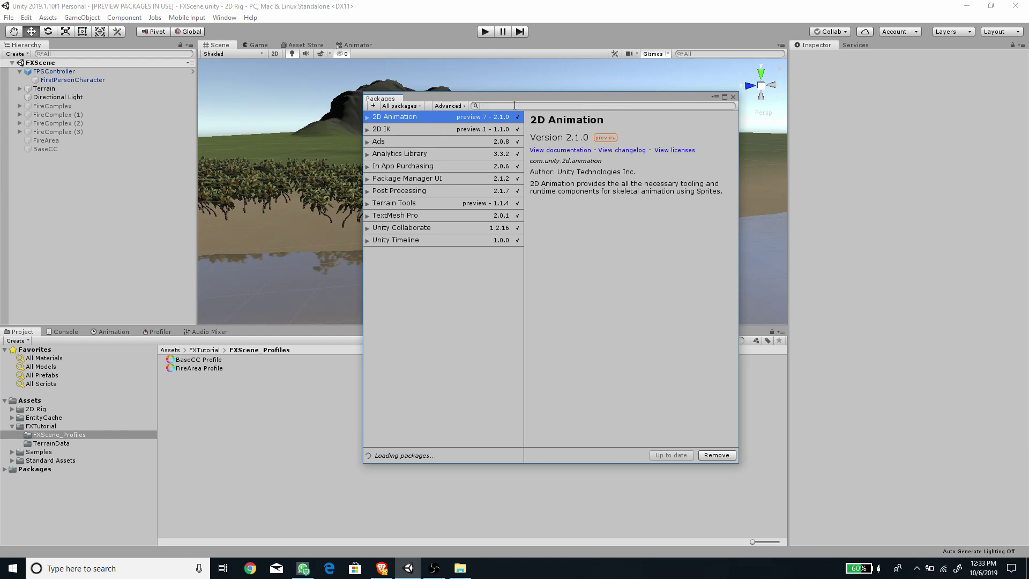
pyautogui.click(403, 192)
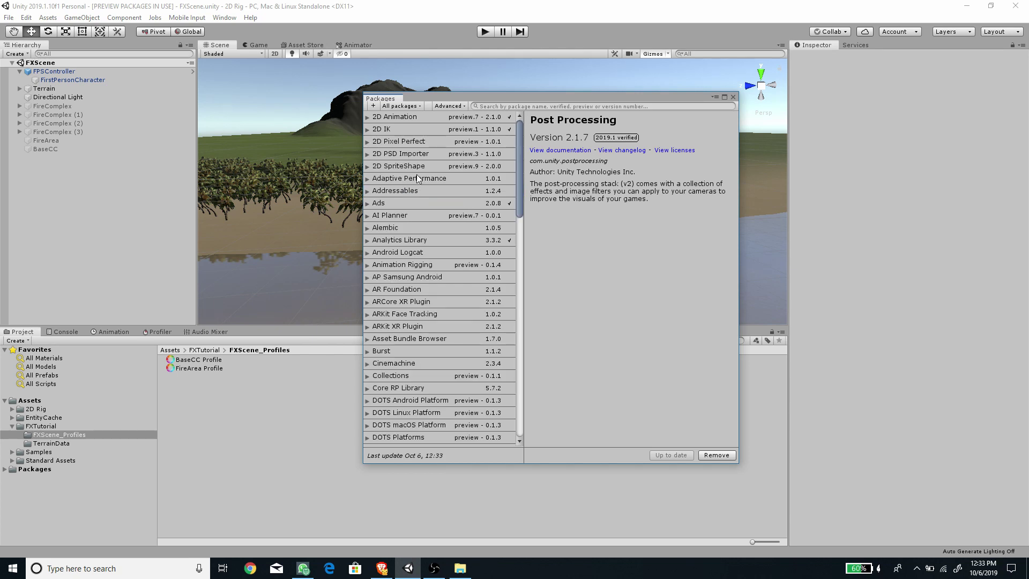
# Step: Check the preview packages option, search the packages for "post", and close the Package Manager
pyautogui.click(449, 105)
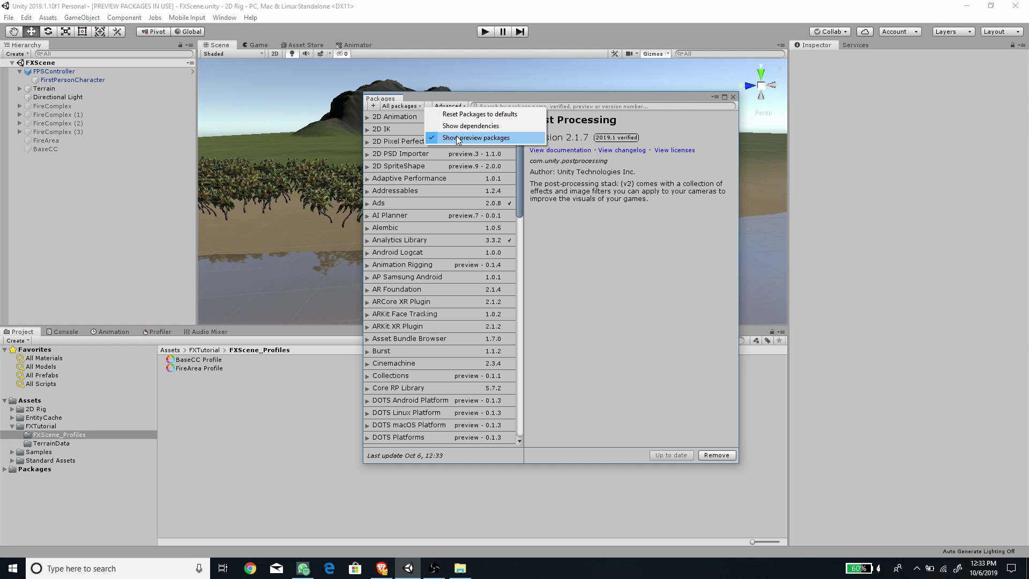
pyautogui.click(522, 198)
pyautogui.click(546, 106)
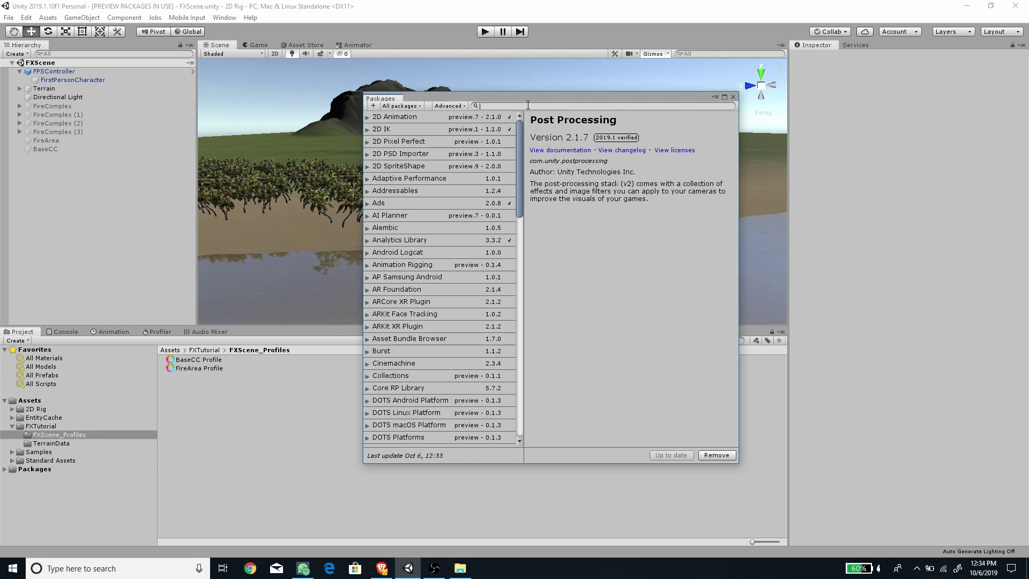
pyautogui.write('post')
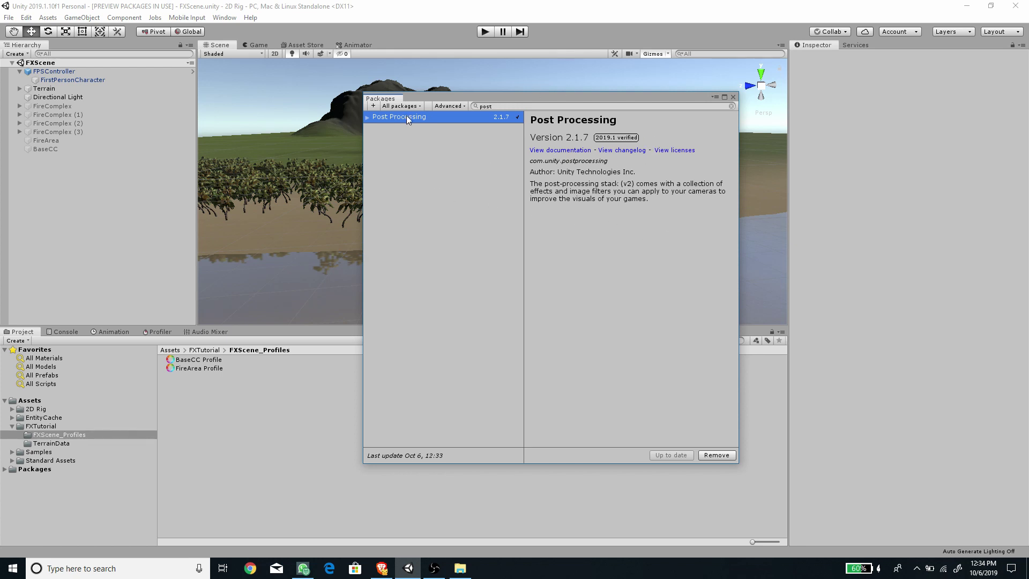
pyautogui.click(734, 97)
# Step: View the project's Standard Assets folder, search the Asset Store for "standard assets", and return to the scene view
pyautogui.click(34, 460)
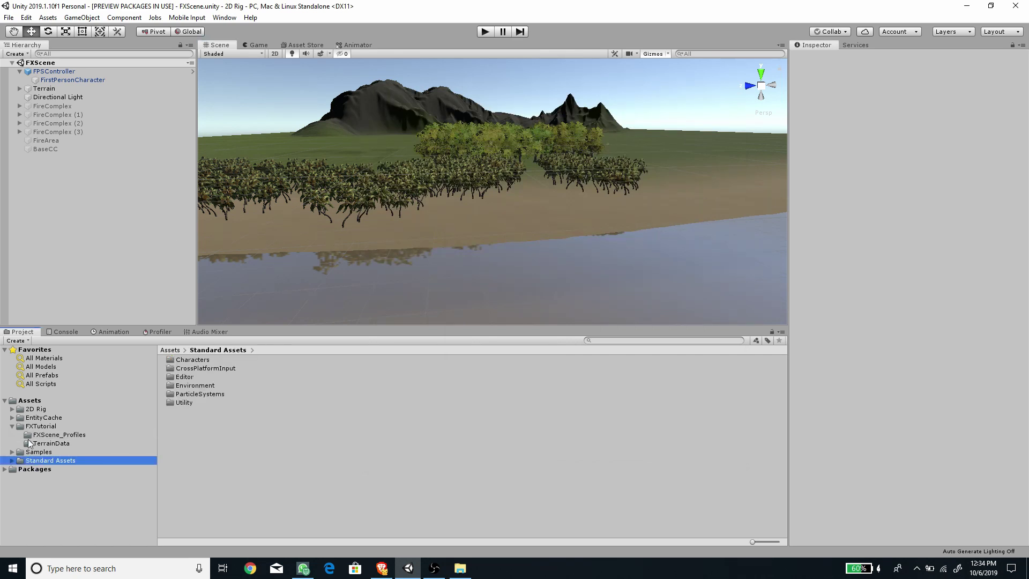
pyautogui.click(11, 427)
pyautogui.click(295, 48)
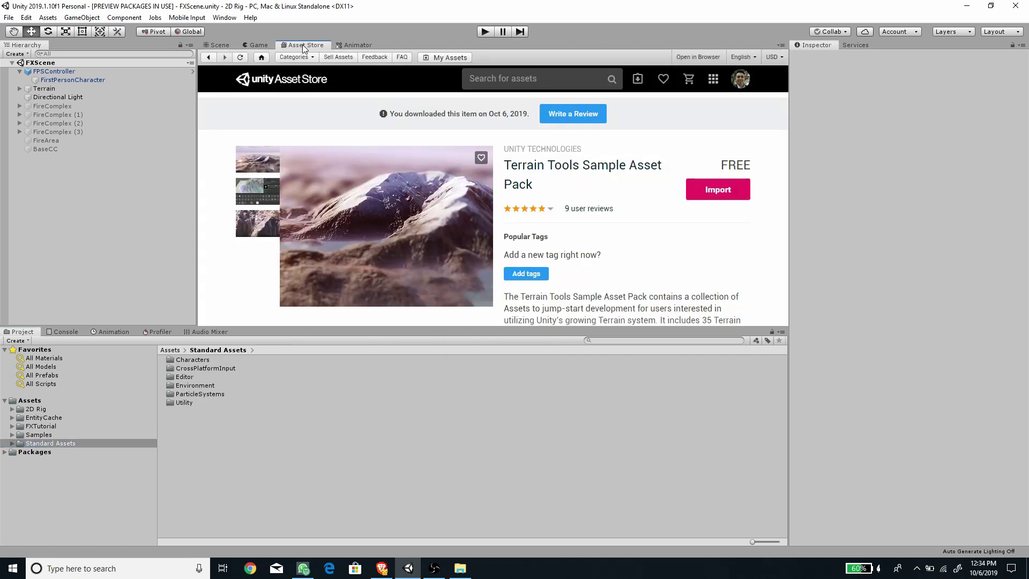
pyautogui.click(485, 79)
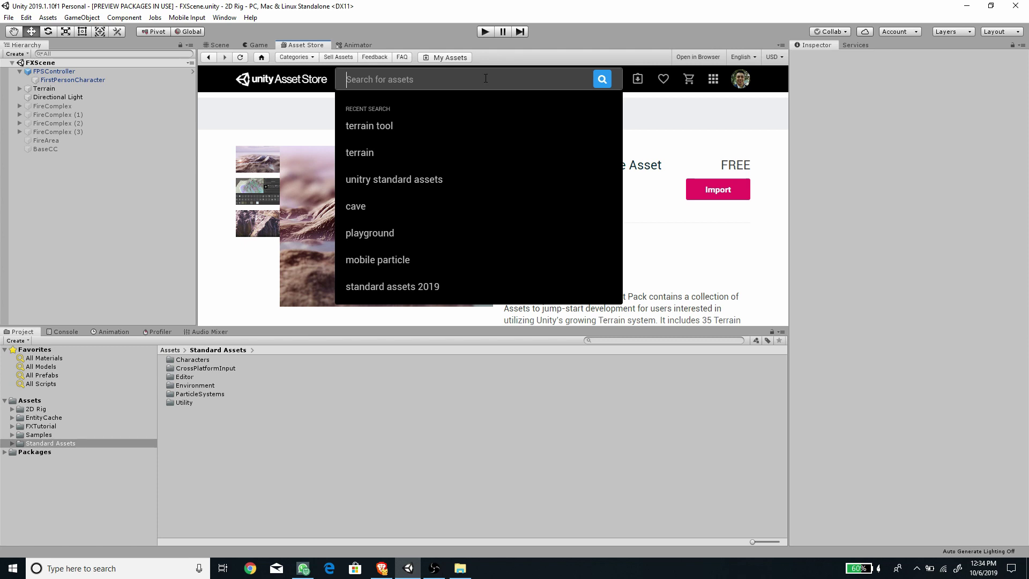
pyautogui.write('standard')
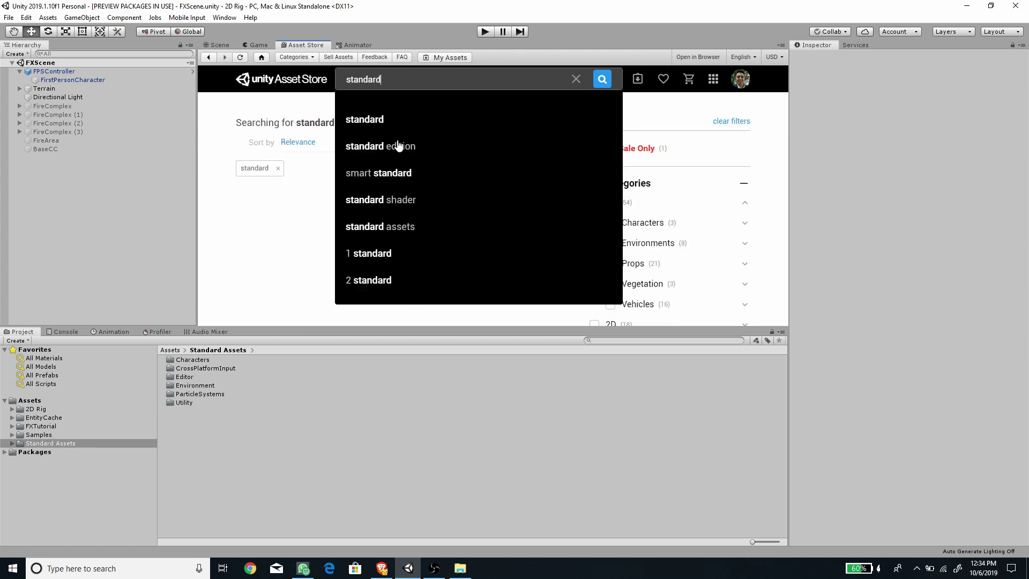
pyautogui.click(407, 227)
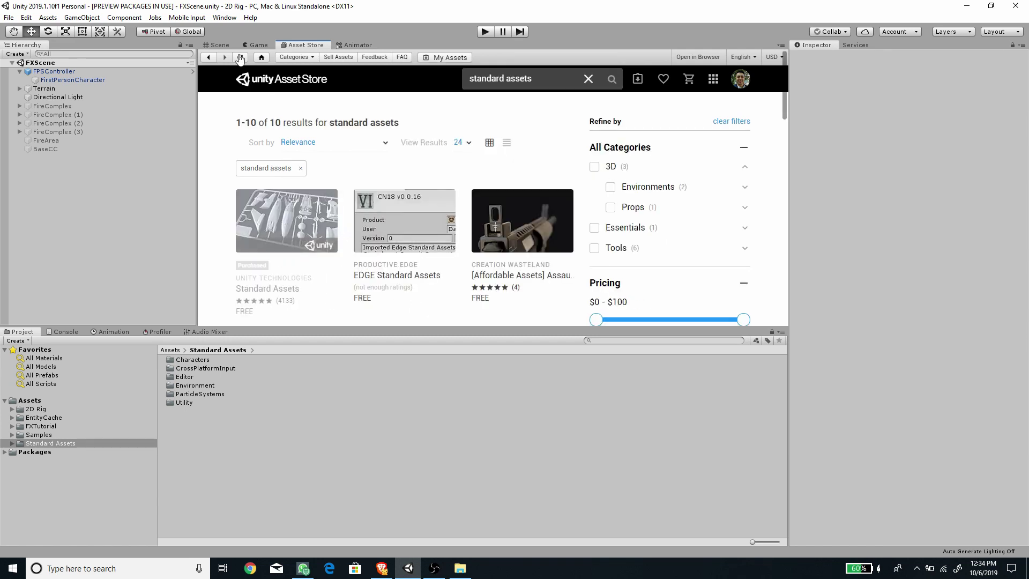
pyautogui.click(261, 45)
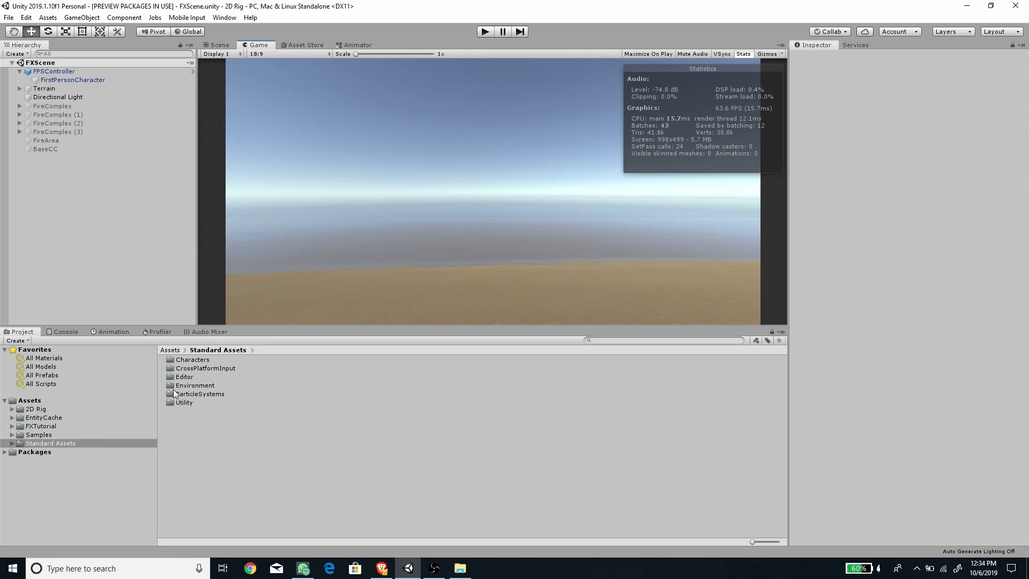
pyautogui.click(218, 45)
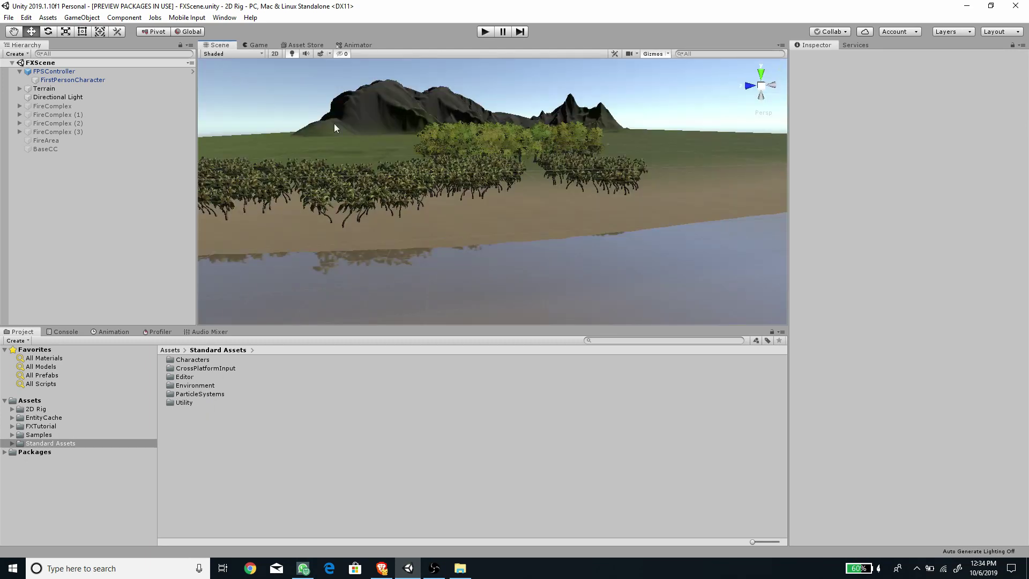
pyautogui.keyDown('alt'); pyautogui.moveTo(576, 172); pyautogui.dragTo(607, 230); pyautogui.keyUp('alt')
pyautogui.moveTo(607, 229); pyautogui.dragTo(696, 199, button='right')
pyautogui.click(696, 198)
pyautogui.press('f')
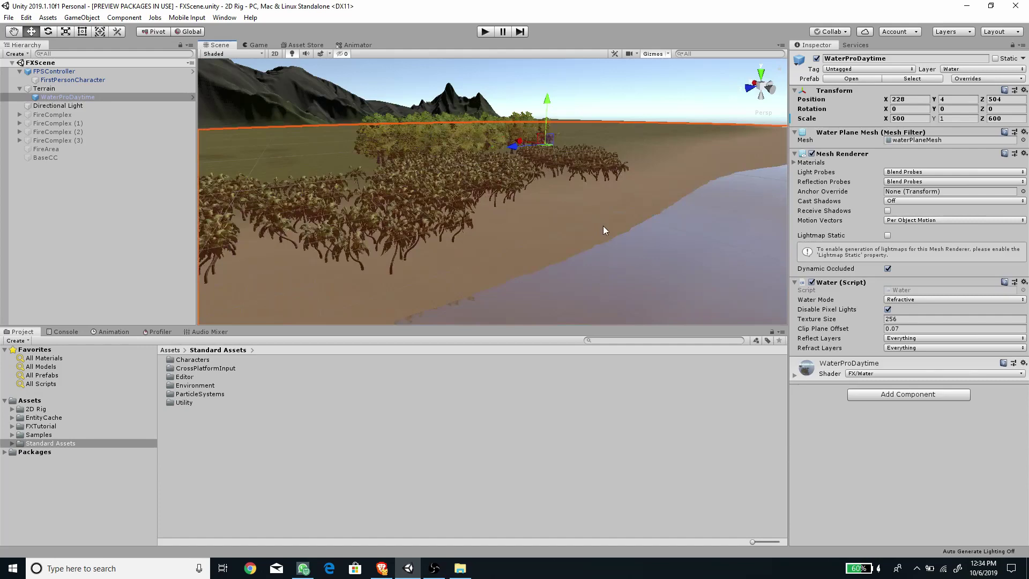
pyautogui.moveTo(630, 217); pyautogui.dragTo(438, 219, button='right')
pyautogui.click(375, 102)
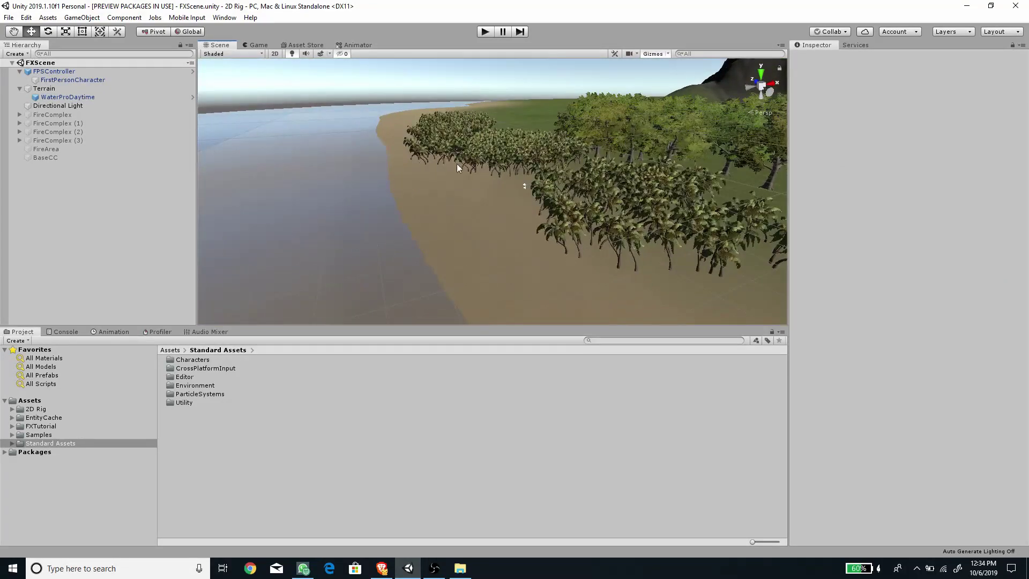
pyautogui.keyDown('alt'); pyautogui.moveTo(390, 190); pyautogui.dragTo(503, 197); pyautogui.keyUp('alt')
# Step: Create an empty game object at the scene's root level and name it Water Area
pyautogui.rightClick(62, 180)
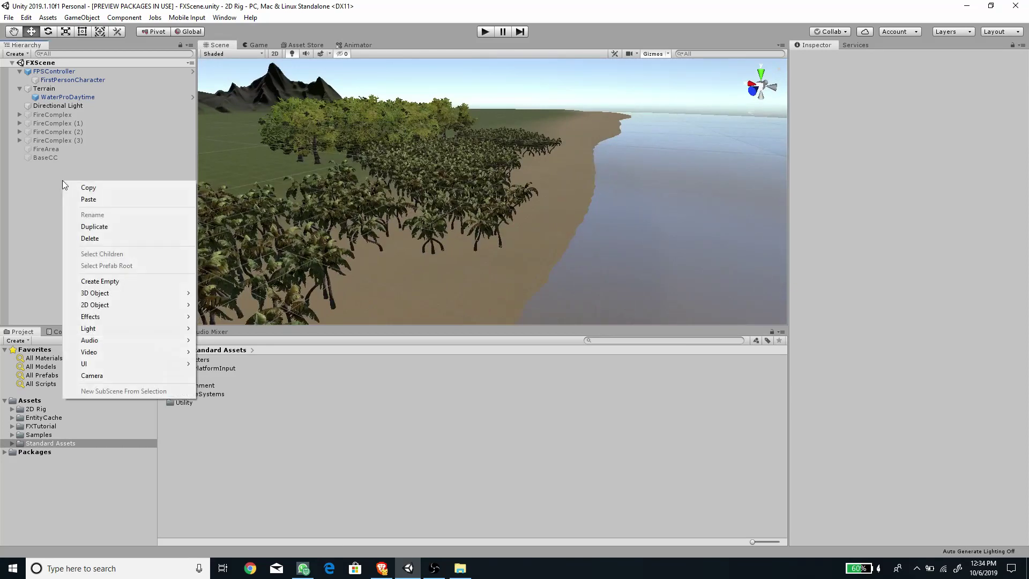
pyautogui.click(114, 281)
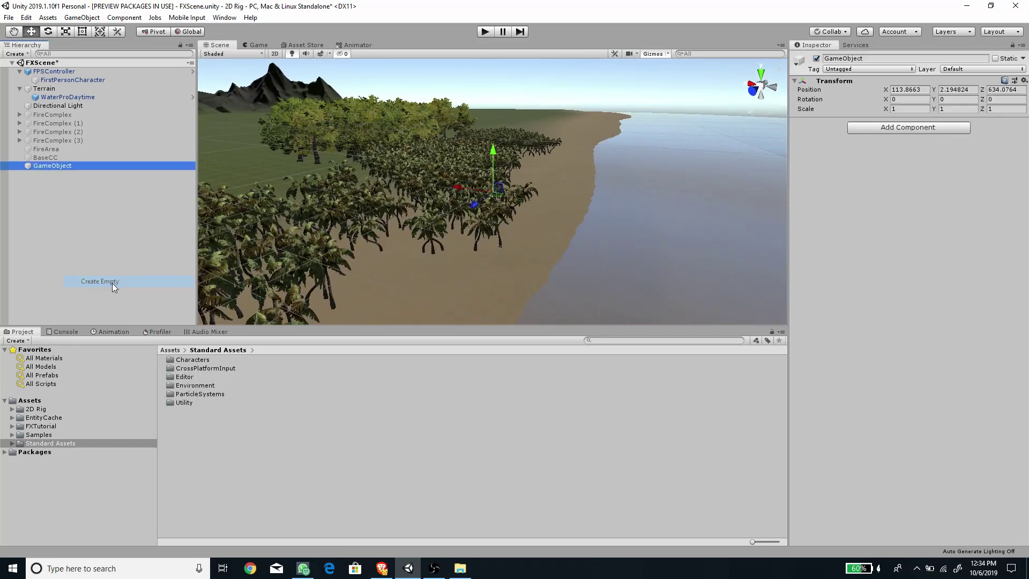
pyautogui.click(884, 58)
pyautogui.write('Water')
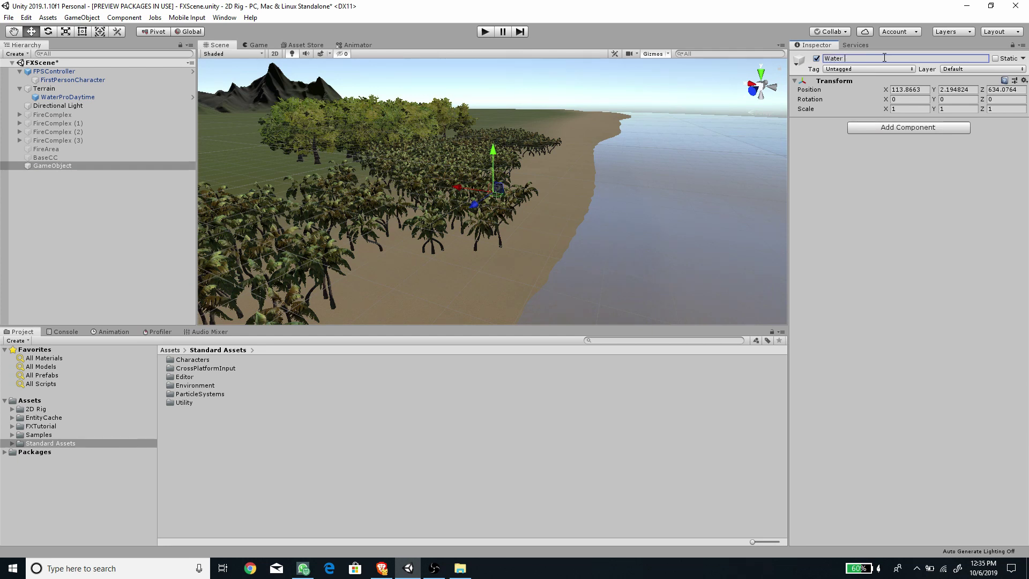
pyautogui.write(' Area')
pyautogui.press('Return')
# Step: Add a Box Collider component to the Water Area object and make it a trigger
pyautogui.moveTo(668, 276)
pyautogui.keyDown('alt'); pyautogui.mouseDown()
pyautogui.moveTo(387, 190)
pyautogui.moveTo(663, 256)
pyautogui.moveTo(663, 269)
pyautogui.mouseUp(); pyautogui.keyUp('alt')
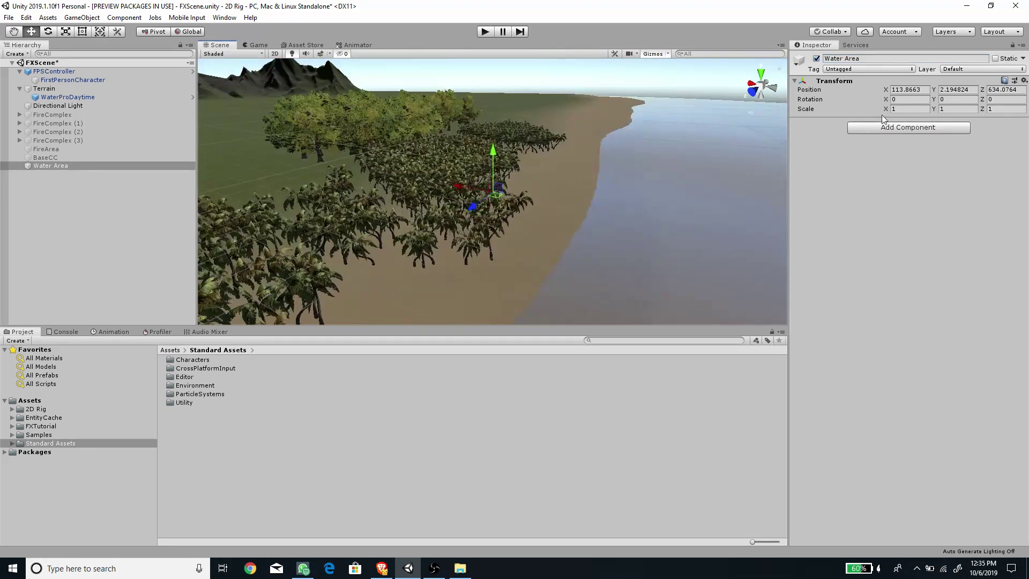
pyautogui.click(884, 128)
pyautogui.write('box')
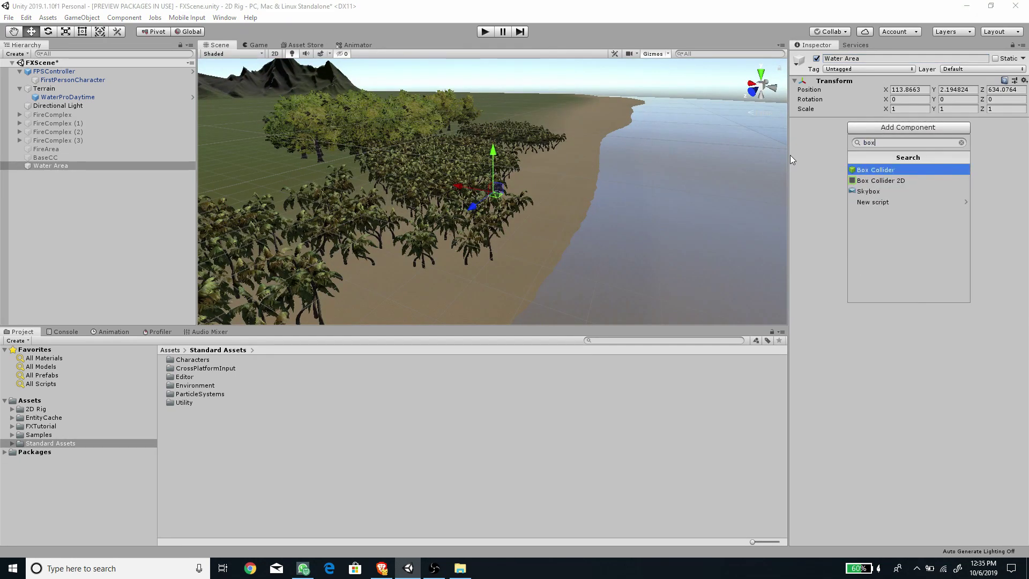
pyautogui.press('Return')
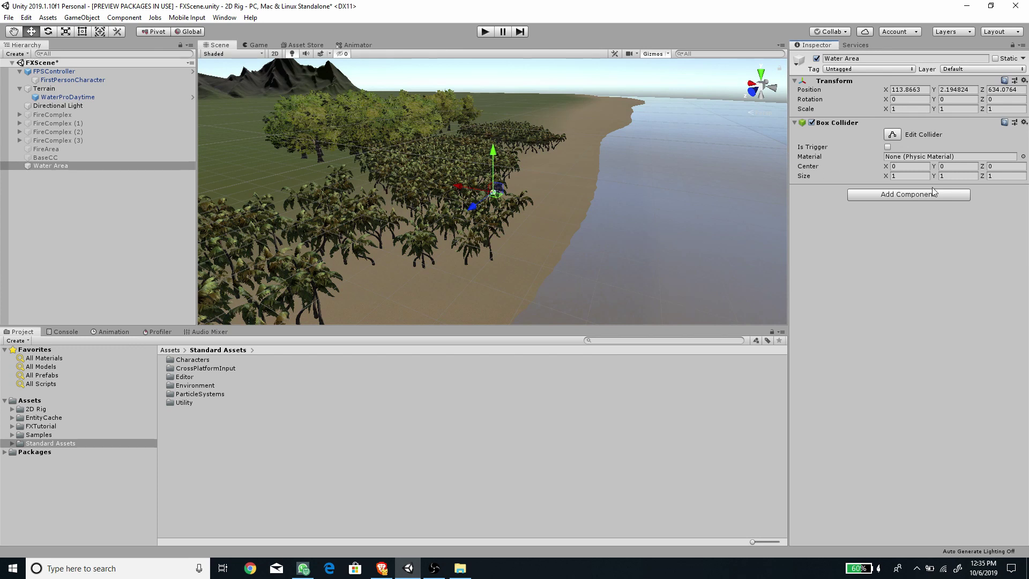
pyautogui.click(887, 147)
# Step: Assign the Water Area object to the Post Processing layer and check that layer's entry in the project's layer list
pyautogui.click(959, 69)
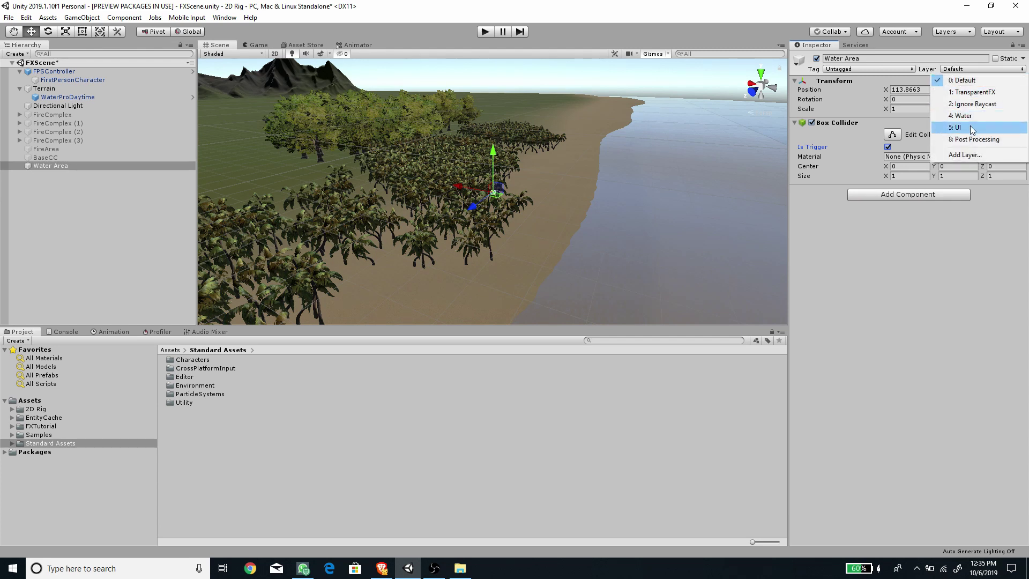
pyautogui.click(970, 141)
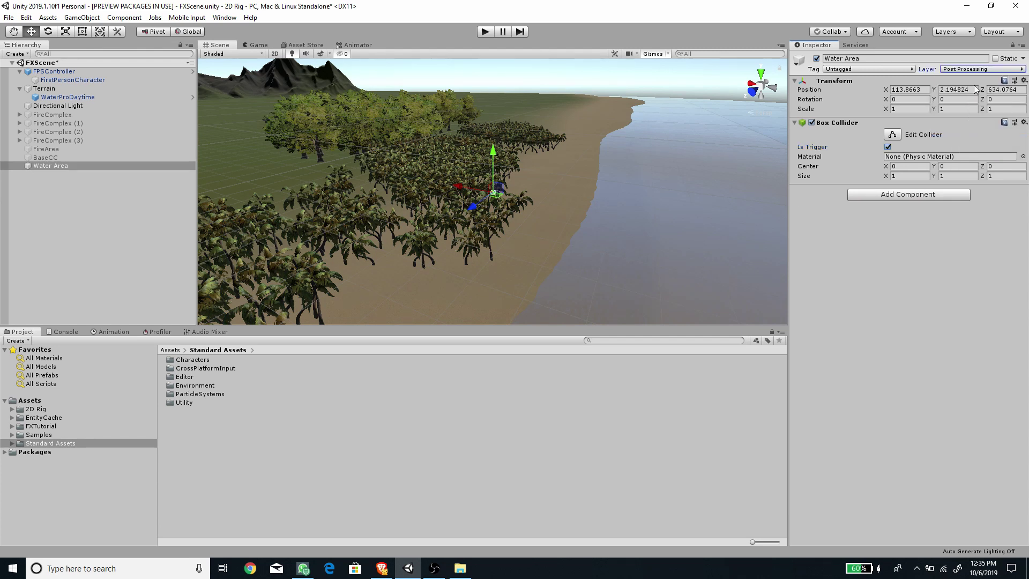
pyautogui.click(968, 70)
pyautogui.click(972, 154)
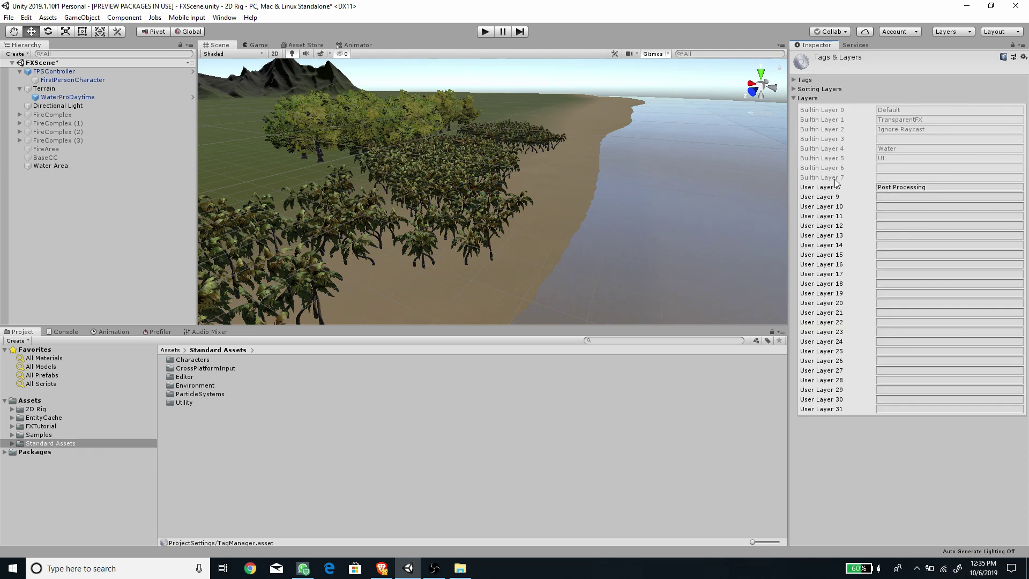
pyautogui.click(62, 166)
pyautogui.click(977, 69)
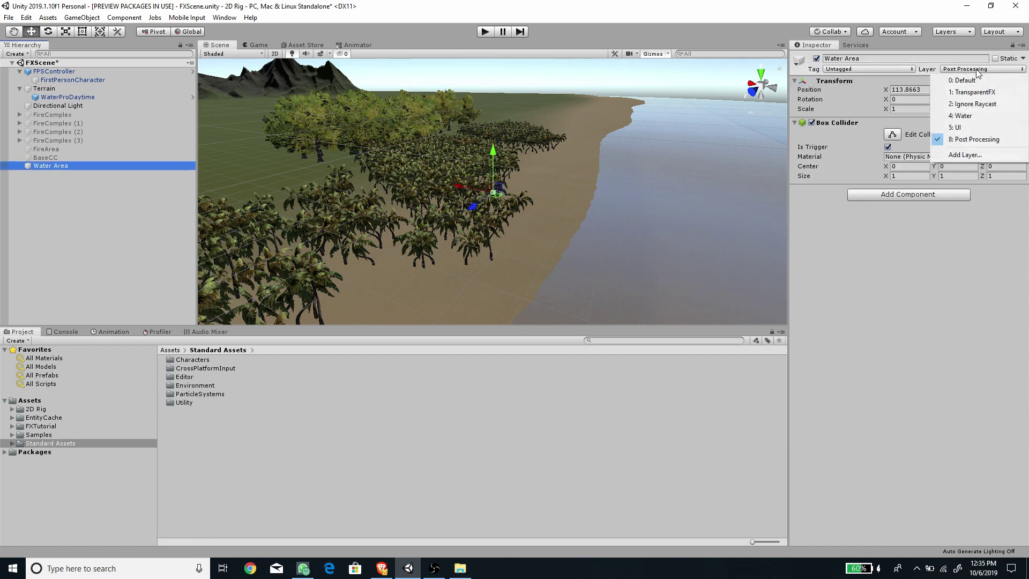
pyautogui.click(970, 140)
# Step: Select the FPSController object in the scene and view its location and components
pyautogui.keyDown('alt'); pyautogui.moveTo(579, 177); pyautogui.dragTo(397, 181); pyautogui.keyUp('alt')
pyautogui.scroll(5, 496, 175)
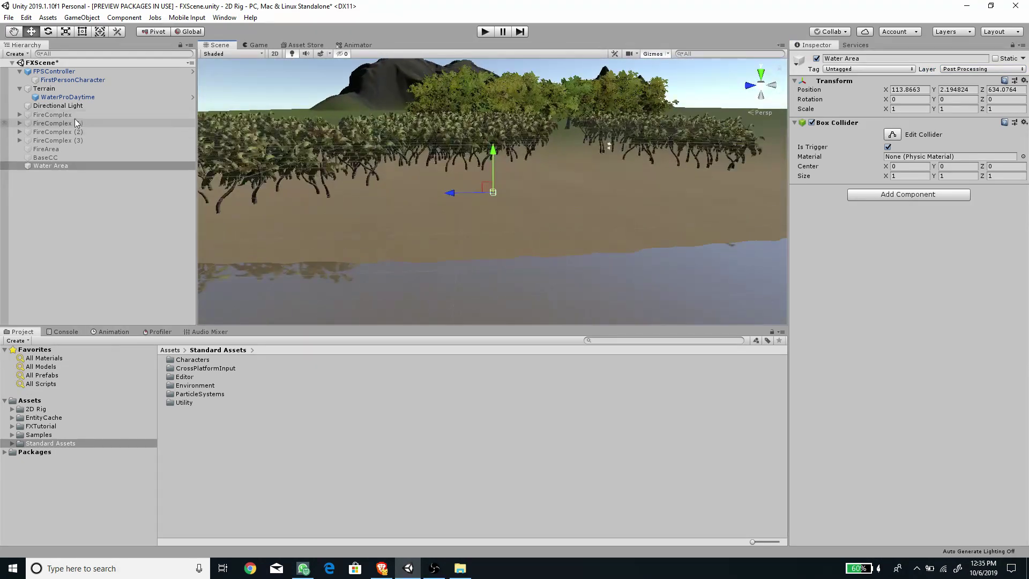
pyautogui.click(53, 71)
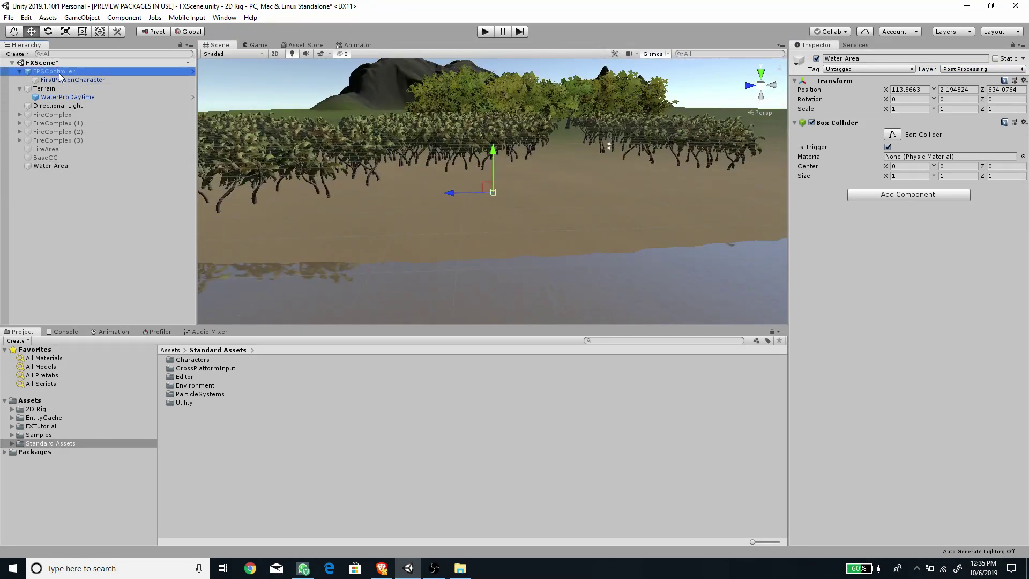
pyautogui.keyDown('alt'); pyautogui.moveTo(375, 132); pyautogui.dragTo(414, 130); pyautogui.keyUp('alt')
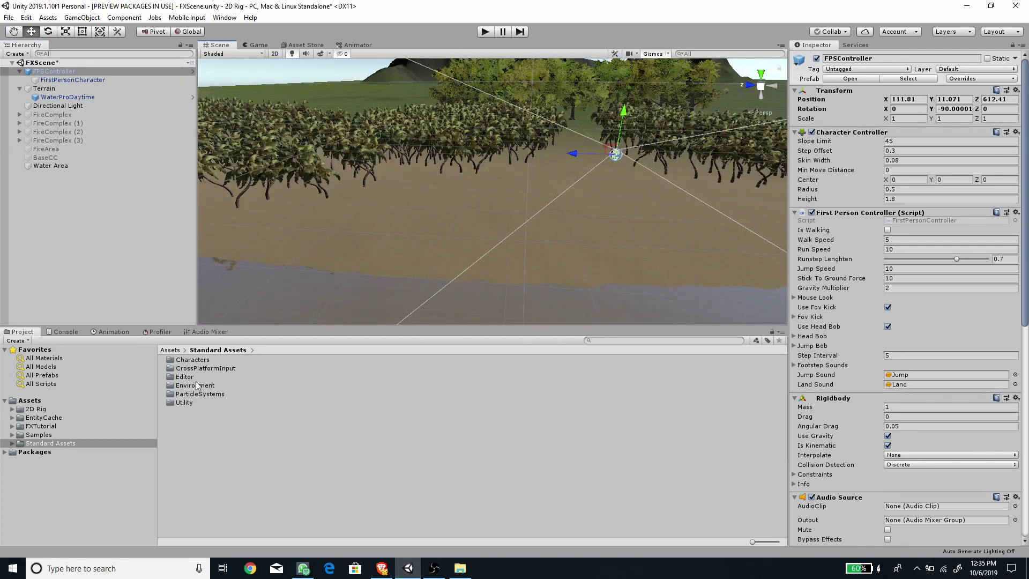
# Step: Browse Standard Assets to the FirstPersonCharacter Prefabs folder in Characters and select the FPSController prefab
pyautogui.doubleClick(196, 361)
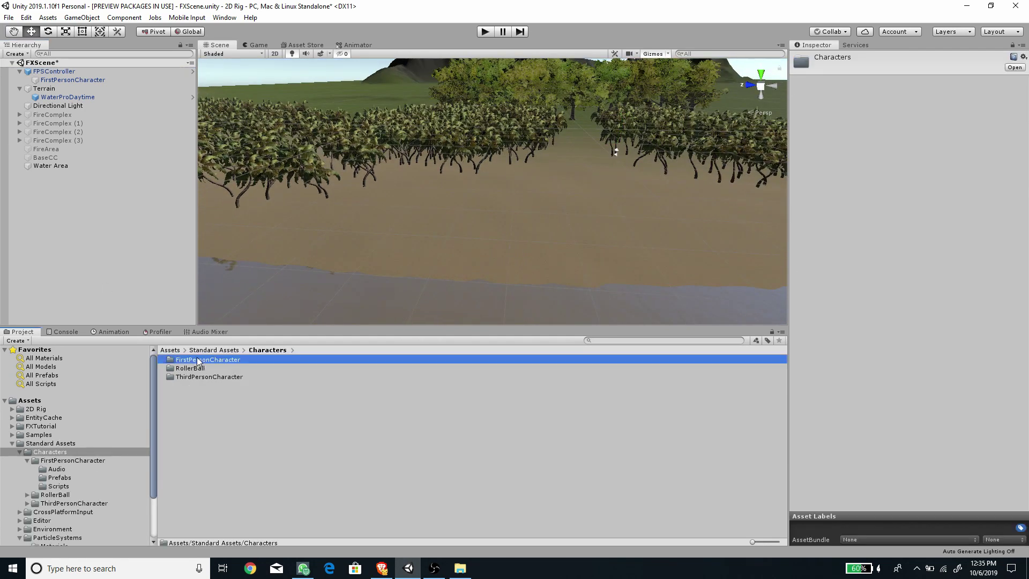
pyautogui.doubleClick(198, 360)
pyautogui.doubleClick(194, 369)
pyautogui.click(195, 360)
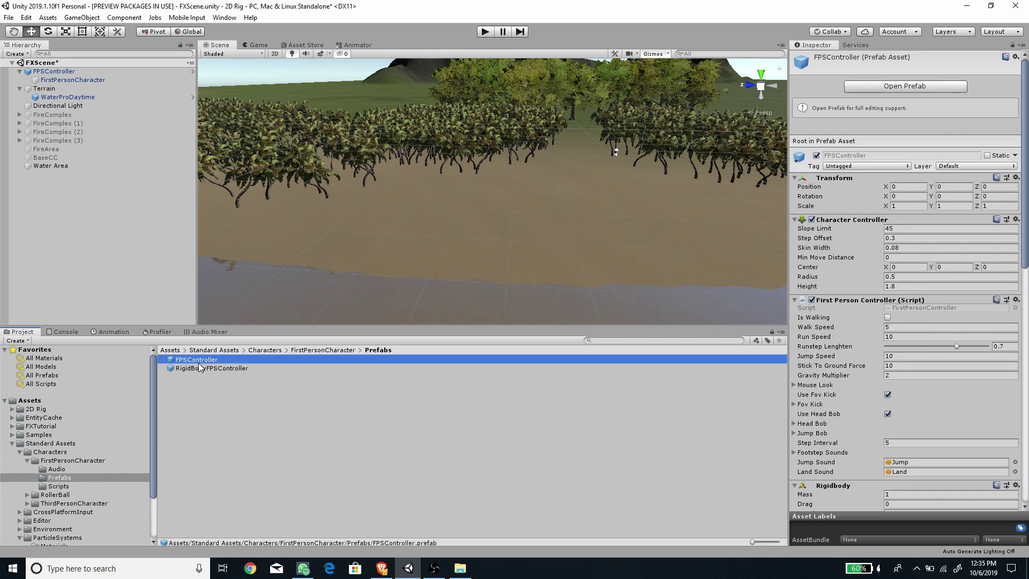
# Step: Remove the Post Process Layer component from the FirstPersonCharacter object under FPSController
pyautogui.click(56, 72)
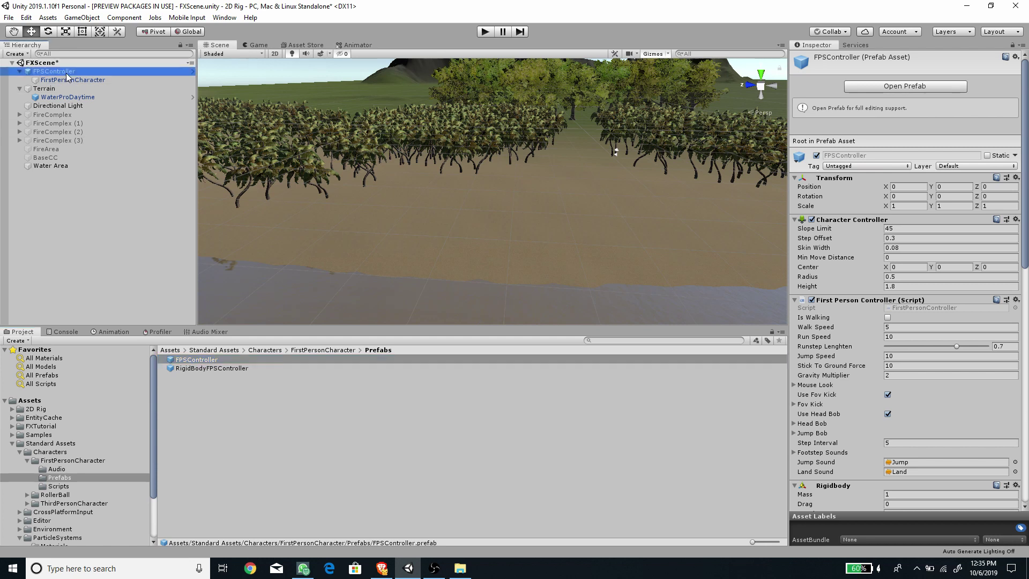
pyautogui.click(69, 80)
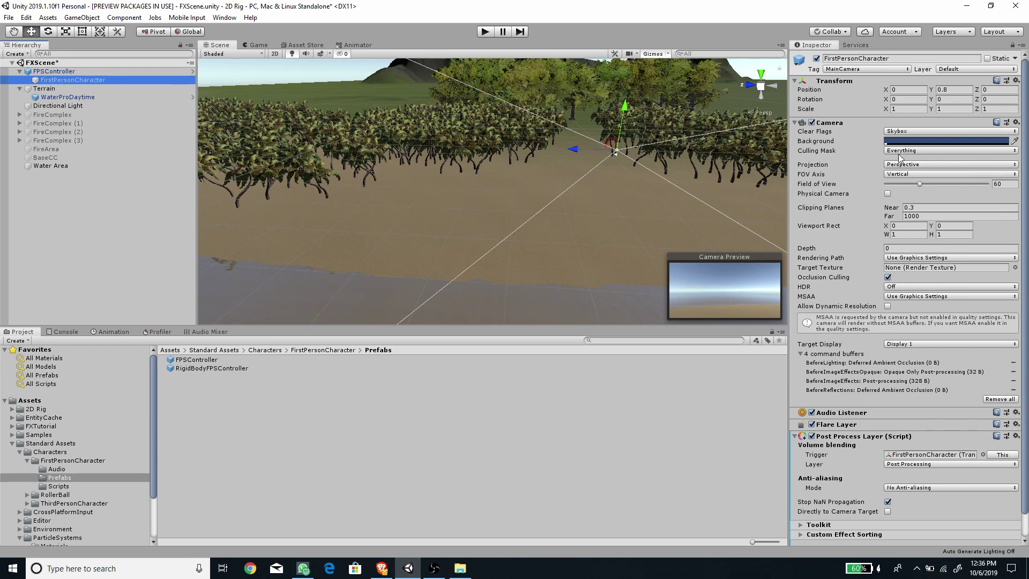
pyautogui.press('f')
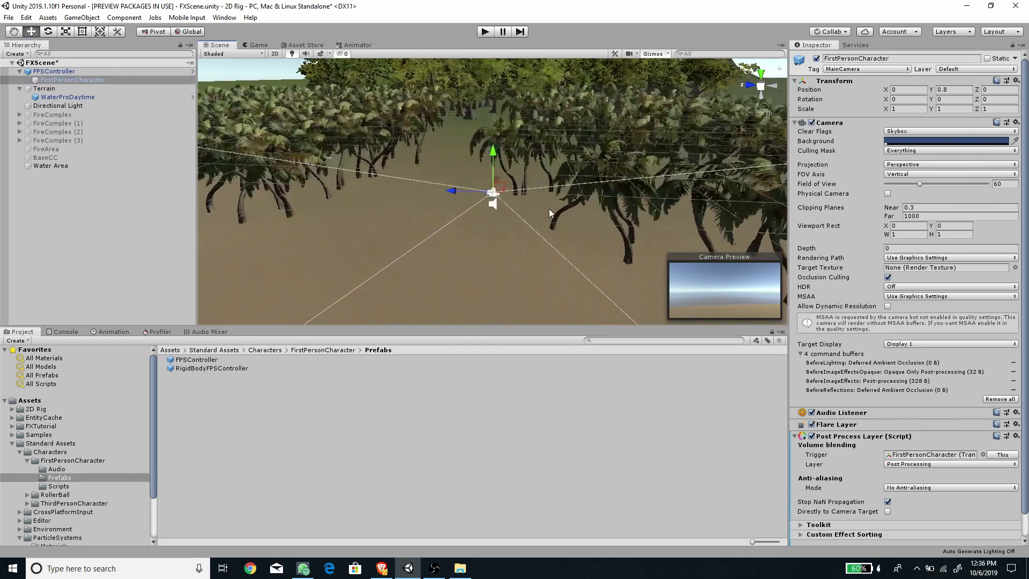
pyautogui.keyDown('alt'); pyautogui.moveTo(549, 208); pyautogui.dragTo(590, 219); pyautogui.keyUp('alt')
pyautogui.scroll(-2, 956, 403)
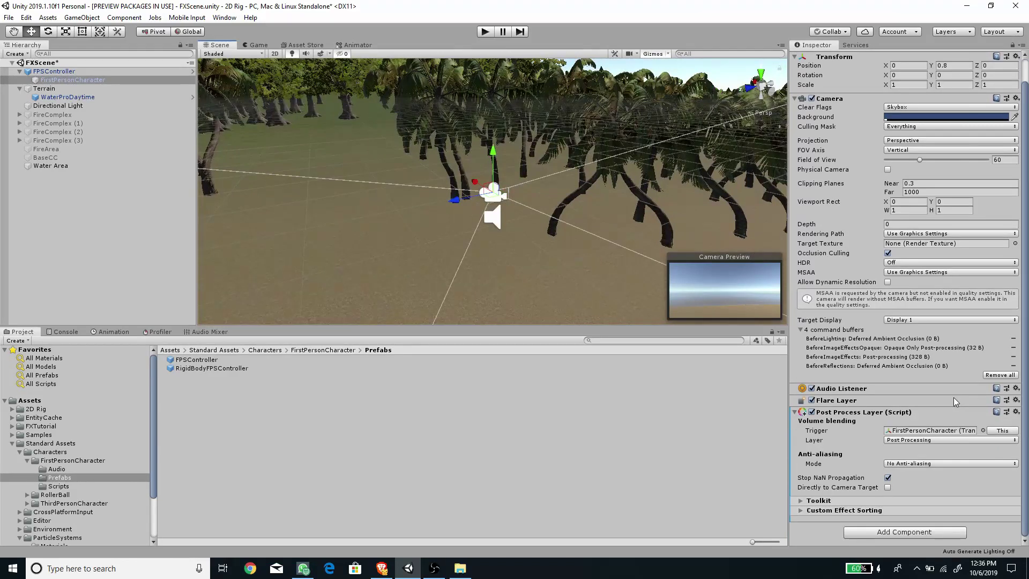
pyautogui.rightClick(849, 414)
pyautogui.click(884, 322)
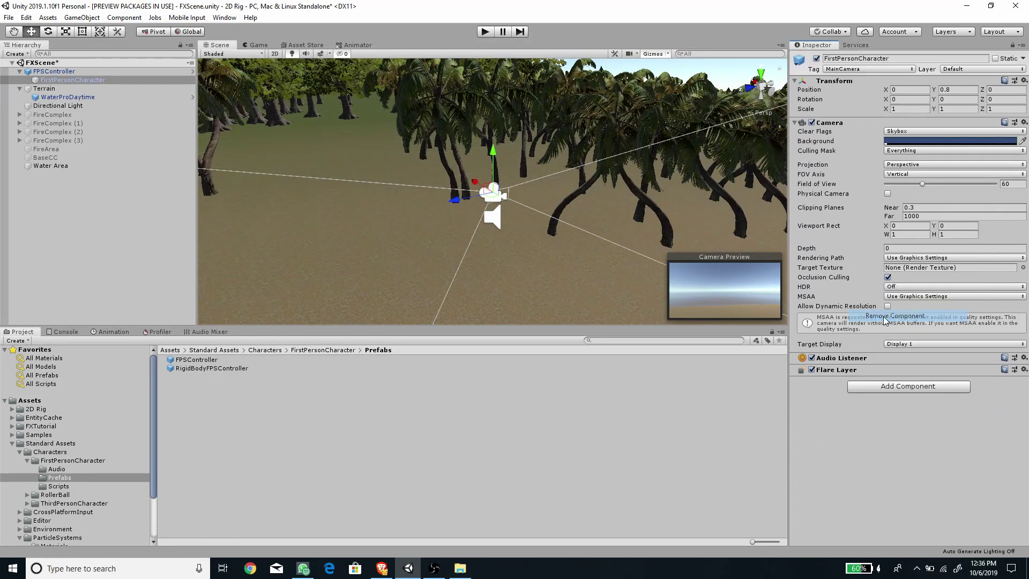
# Step: Add a Post-process Layer component to the FirstPersonCharacter camera by searching the components for "layer"
pyautogui.click(877, 387)
pyautogui.write('laye')
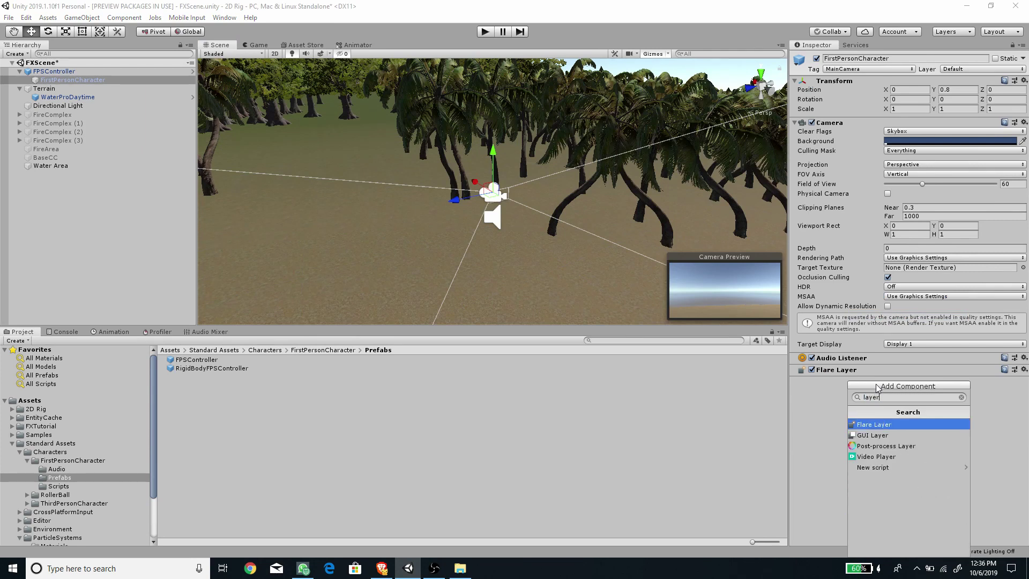
pyautogui.write('r')
pyautogui.press('Down')
pyautogui.press('Down')
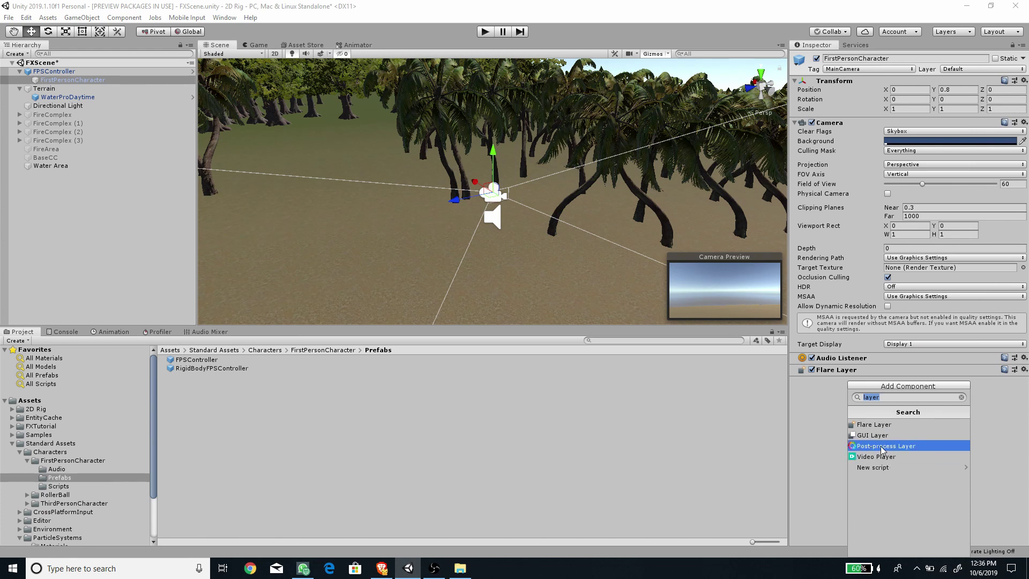
pyautogui.click(884, 450)
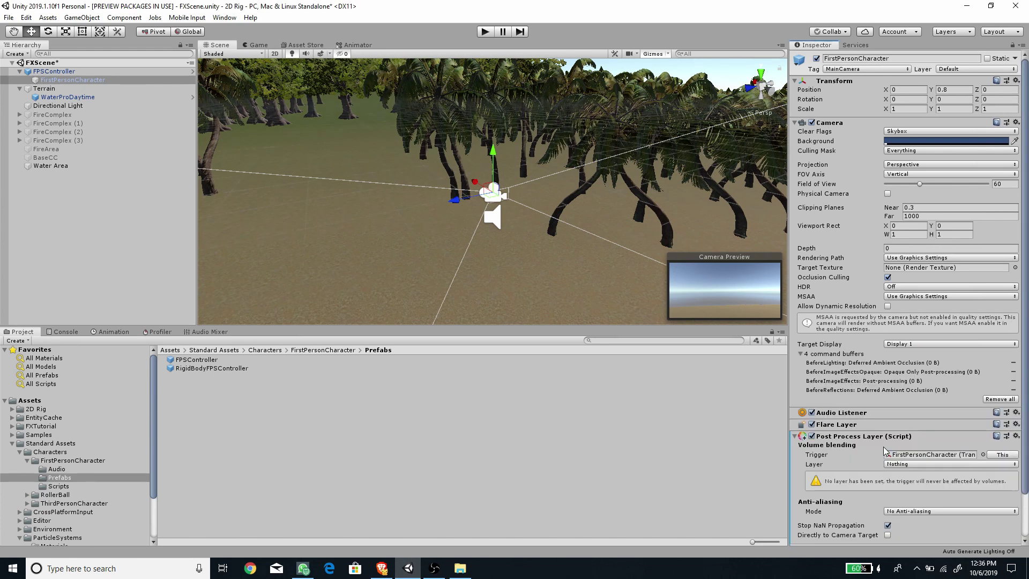
# Step: Set the Post Process Layer's volume blending layer to Post Processing and compare it with the Water Area object's layer
pyautogui.scroll(-3, 882, 412)
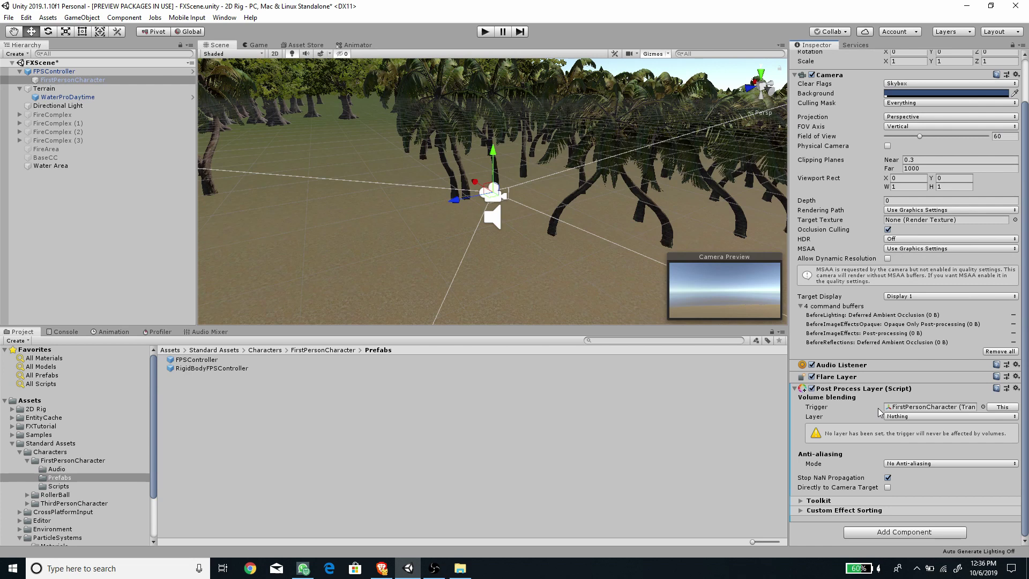
pyautogui.click(905, 417)
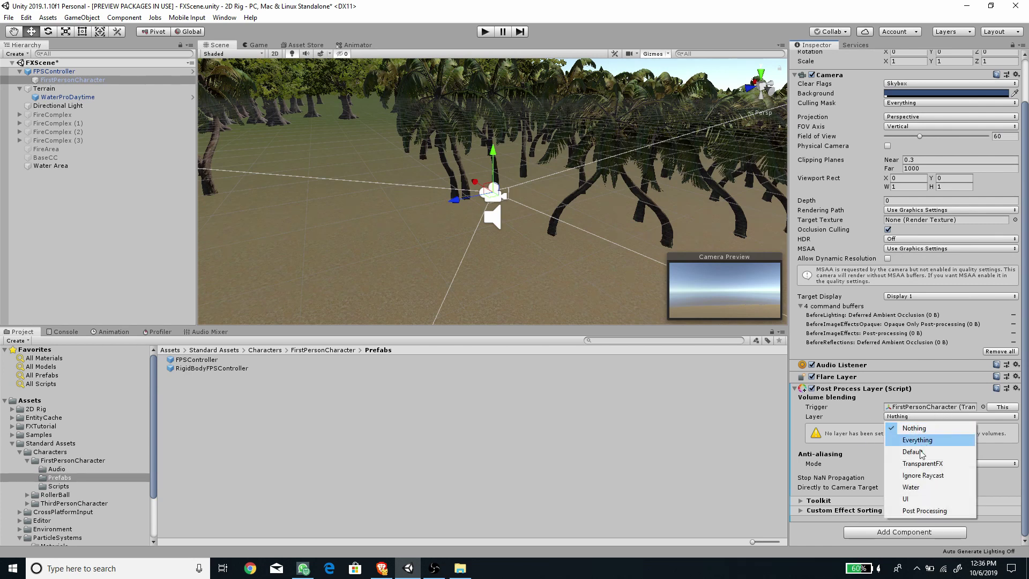
pyautogui.click(915, 512)
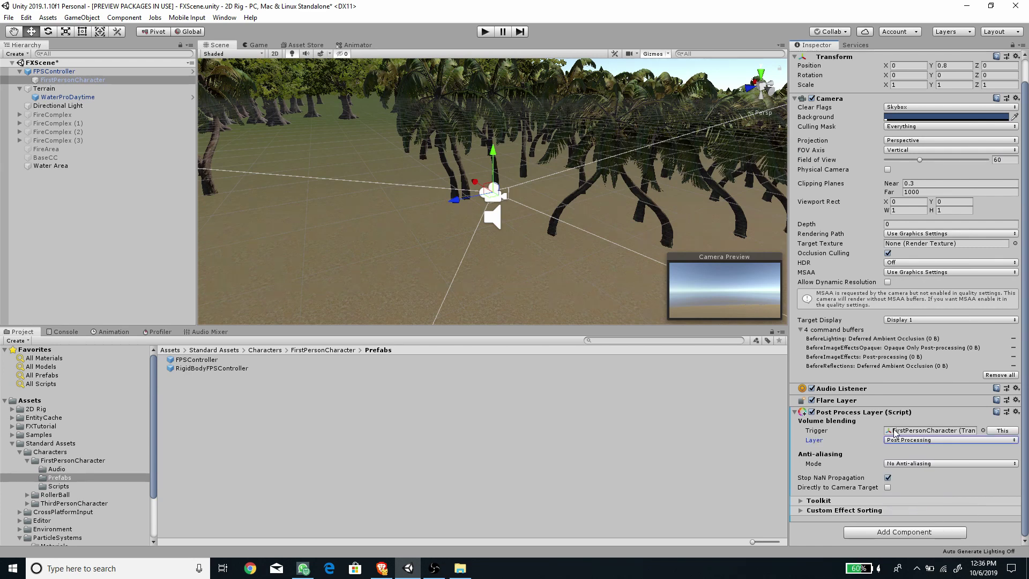
pyautogui.click(66, 167)
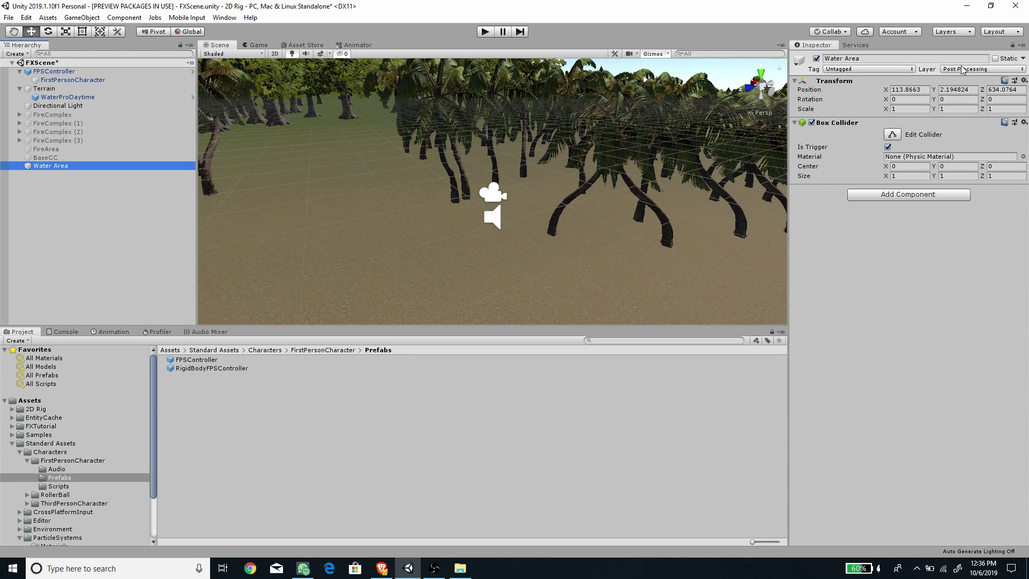
pyautogui.click(37, 79)
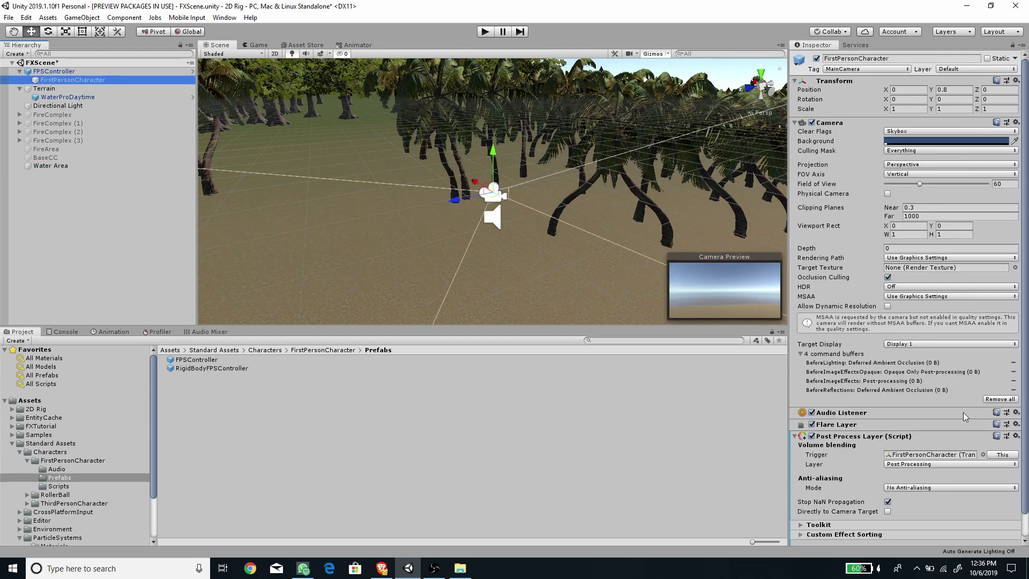
pyautogui.scroll(-1, 966, 417)
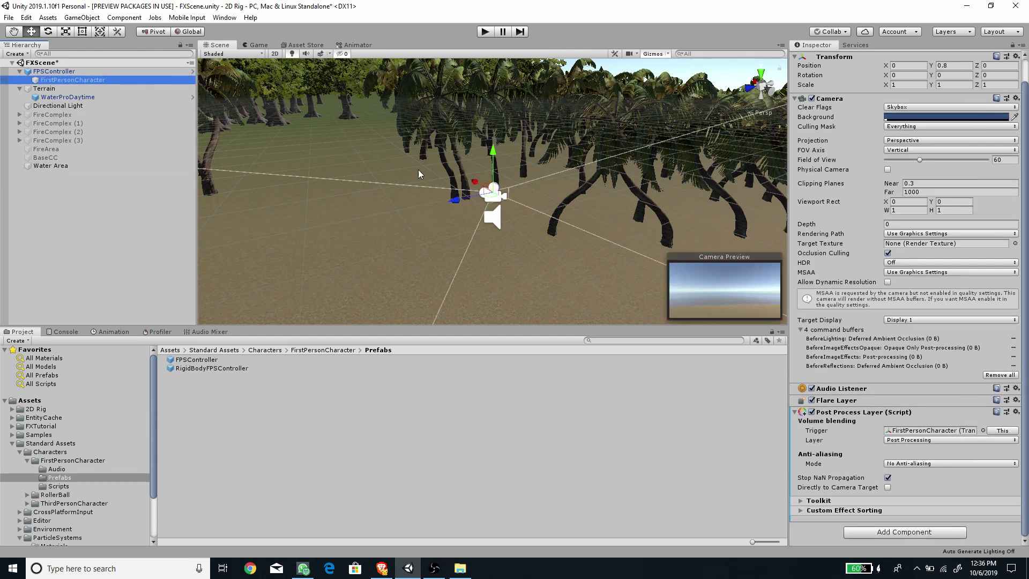
# Step: Move the Water Area object along the X axis to about 51.4, out over the shoreline
pyautogui.doubleClick(51, 166)
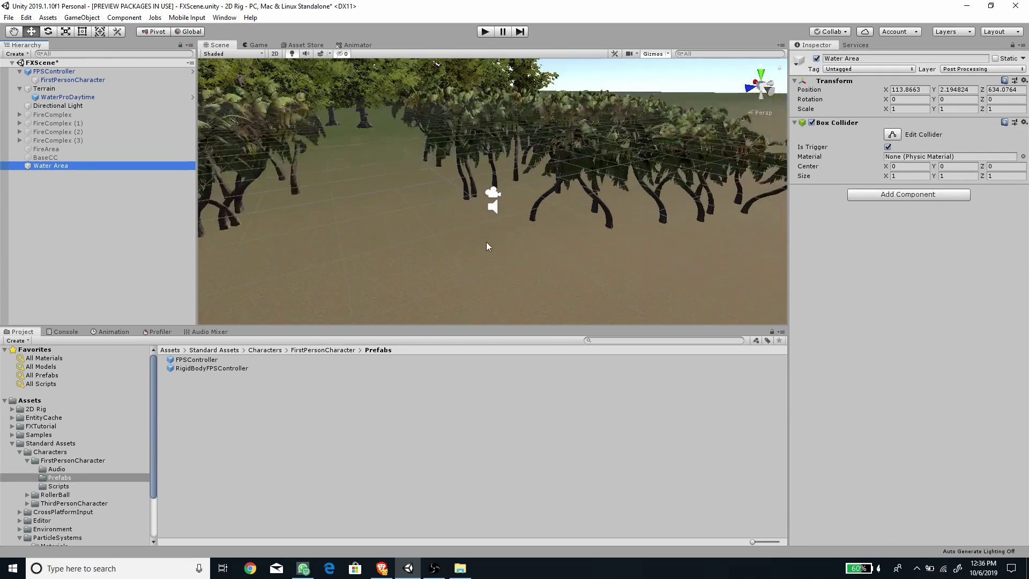
pyautogui.keyDown('alt'); pyautogui.moveTo(631, 248); pyautogui.dragTo(552, 228); pyautogui.keyUp('alt')
pyautogui.moveTo(384, 192); pyautogui.dragTo(634, 252)
pyautogui.scroll(-8, 700, 171)
pyautogui.scroll(-4, 613, 185)
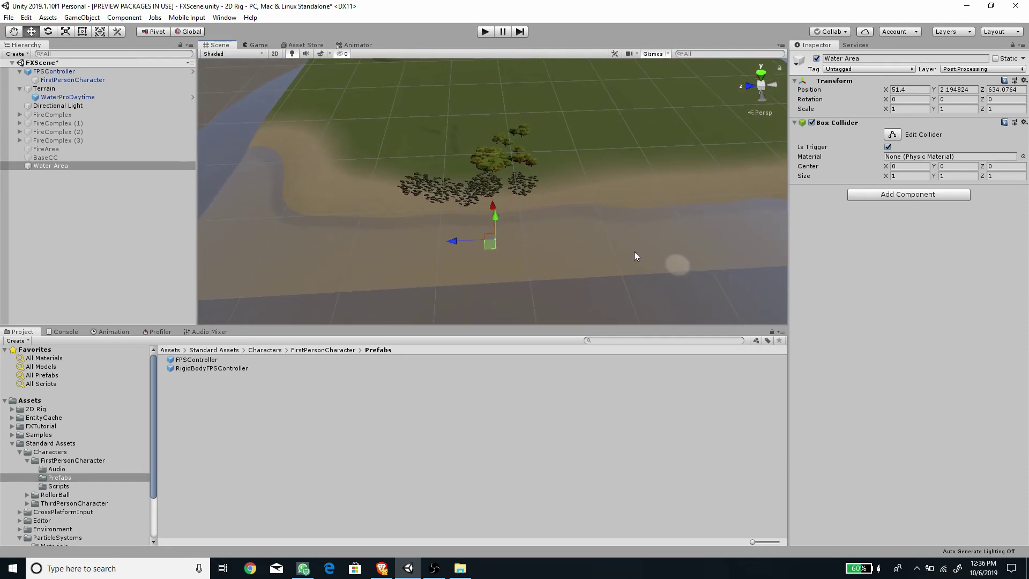
# Step: Set the Water Area object's Z position to 500
pyautogui.click(992, 89)
pyautogui.write('500')
pyautogui.press('Return')
pyautogui.scroll(-3, 572, 284)
pyautogui.scroll(-3, 525, 272)
pyautogui.scroll(4, 423, 171)
pyautogui.scroll(2, 551, 208)
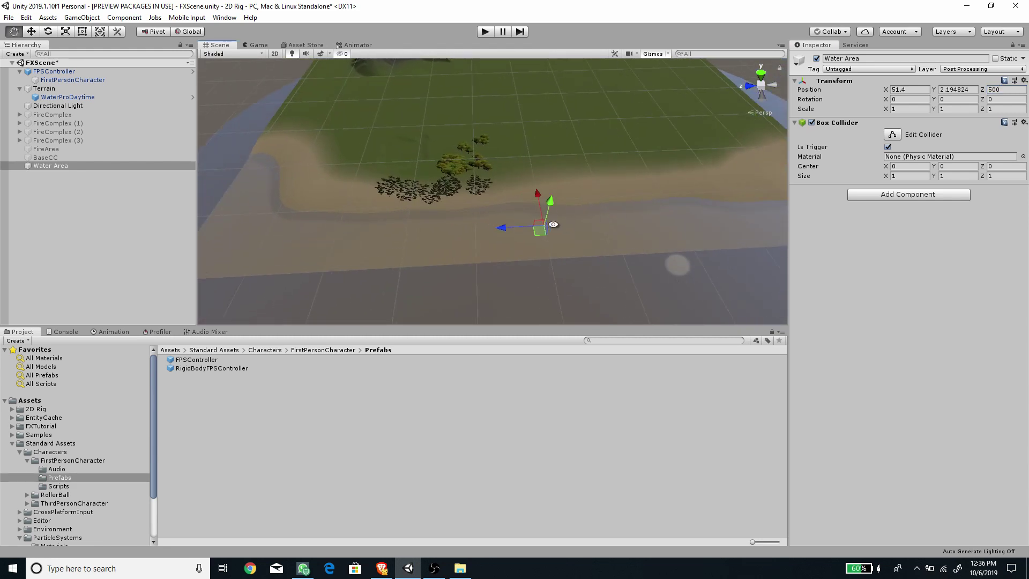
pyautogui.keyDown('alt'); pyautogui.moveTo(544, 227); pyautogui.dragTo(614, 216); pyautogui.keyUp('alt')
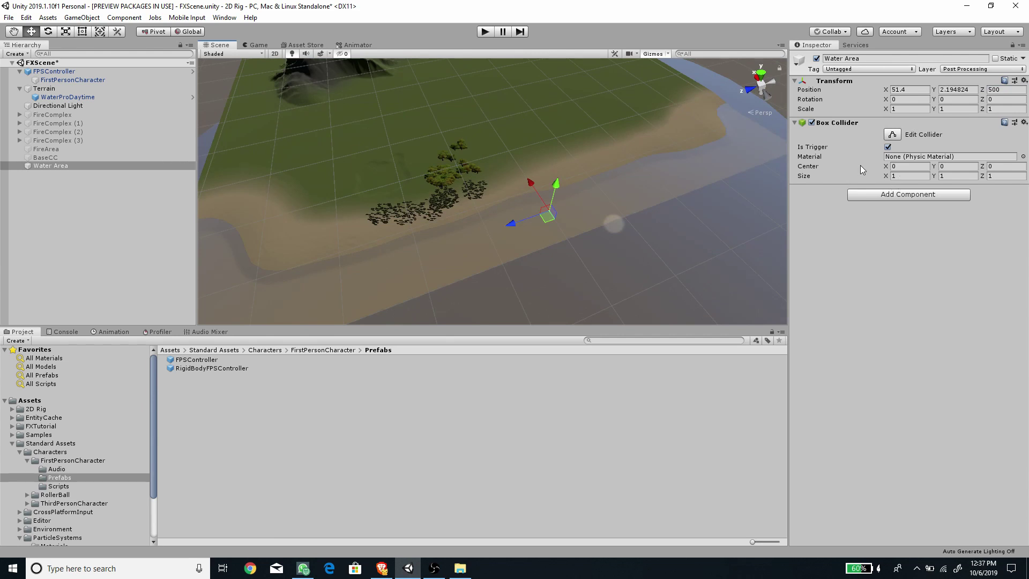
# Step: Set the Water Area Box Collider's size to 200 in X and 1000 in Z
pyautogui.click(905, 179)
pyautogui.write('200')
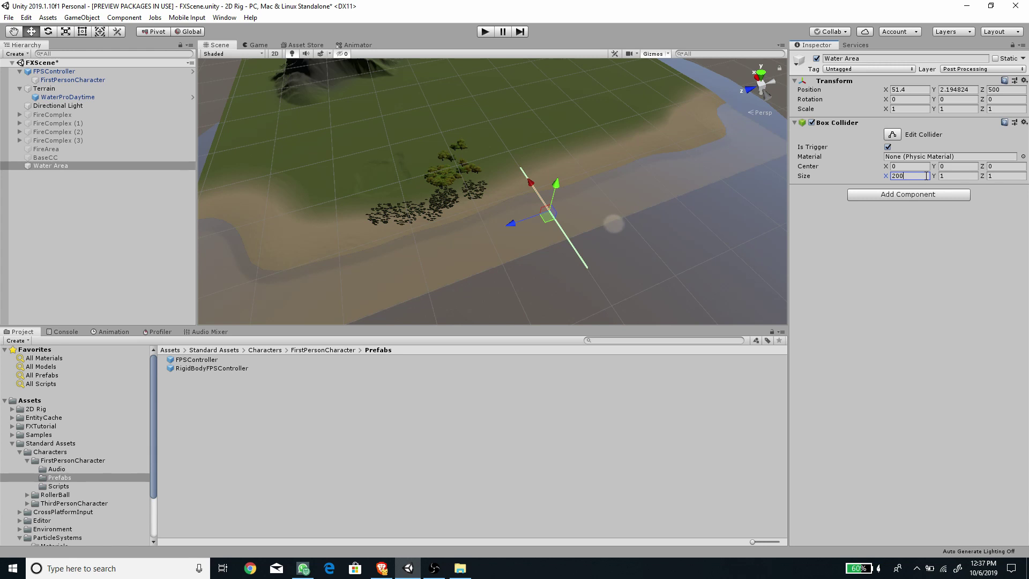
pyautogui.click(999, 177)
pyautogui.keyDown('alt'); pyautogui.moveTo(622, 189); pyautogui.dragTo(582, 187); pyautogui.keyUp('alt')
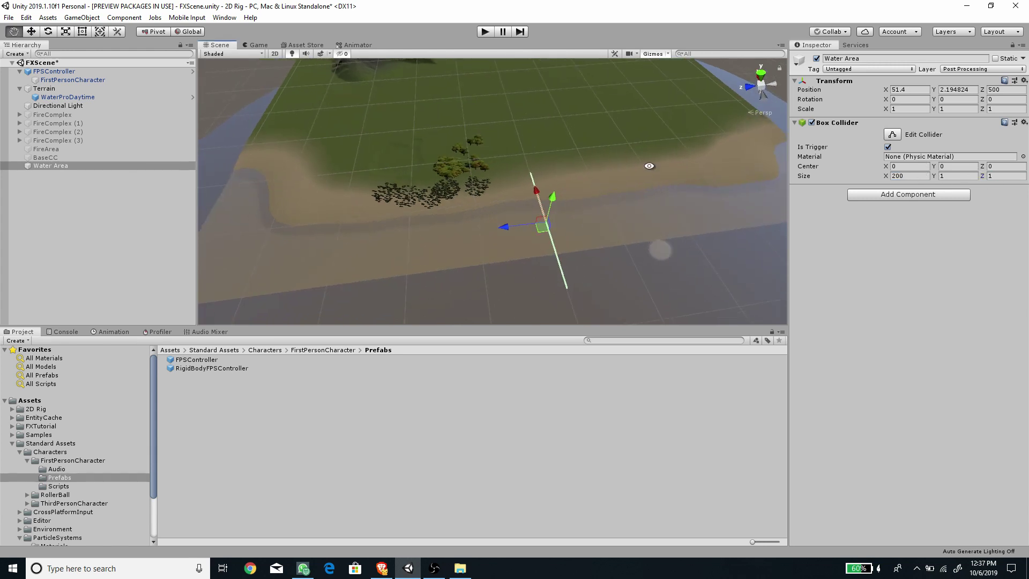
pyautogui.click(996, 177)
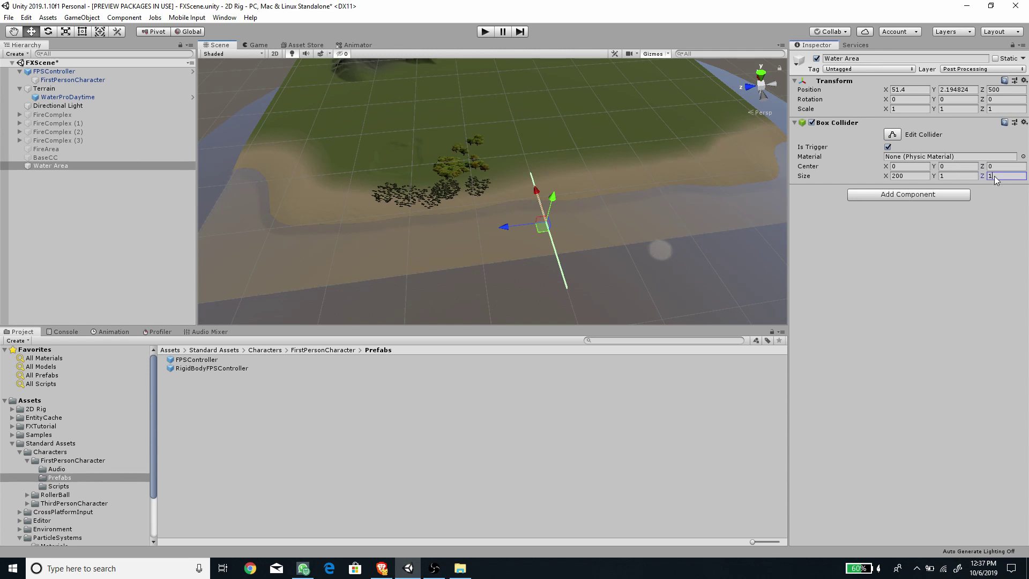
pyautogui.write('1000')
pyautogui.keyDown('alt'); pyautogui.moveTo(603, 179); pyautogui.dragTo(493, 205); pyautogui.keyUp('alt')
# Step: Set the Box Collider's X size to 500 and view the collider edge-on from the back
pyautogui.click(916, 177)
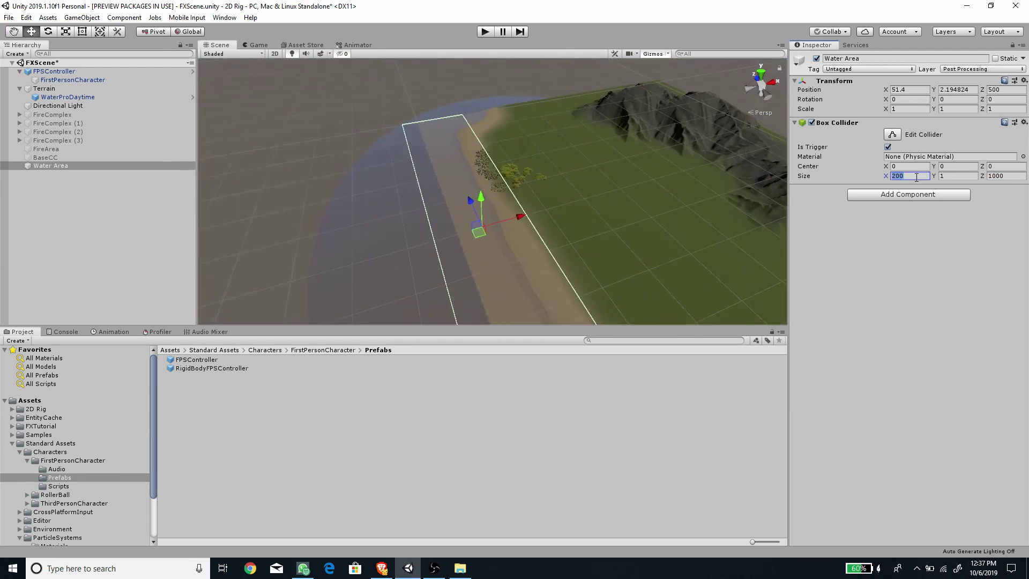
pyautogui.write('500')
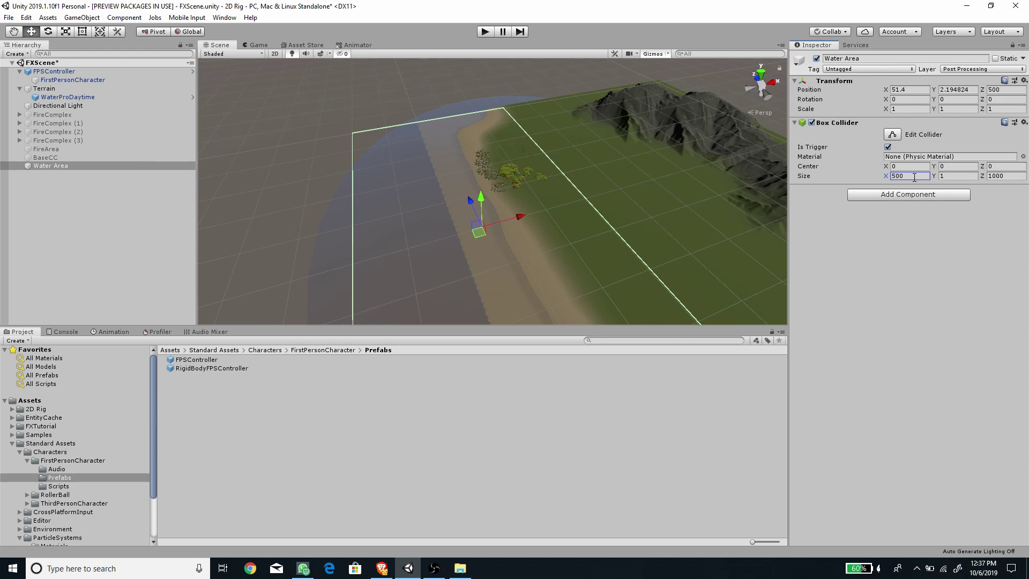
pyautogui.keyDown('alt'); pyautogui.moveTo(580, 174); pyautogui.dragTo(747, 278); pyautogui.keyUp('alt')
pyautogui.keyDown('alt'); pyautogui.moveTo(343, 134); pyautogui.dragTo(535, 204); pyautogui.keyUp('alt')
pyautogui.keyDown('alt'); pyautogui.moveTo(468, 195); pyautogui.dragTo(689, 164); pyautogui.keyUp('alt')
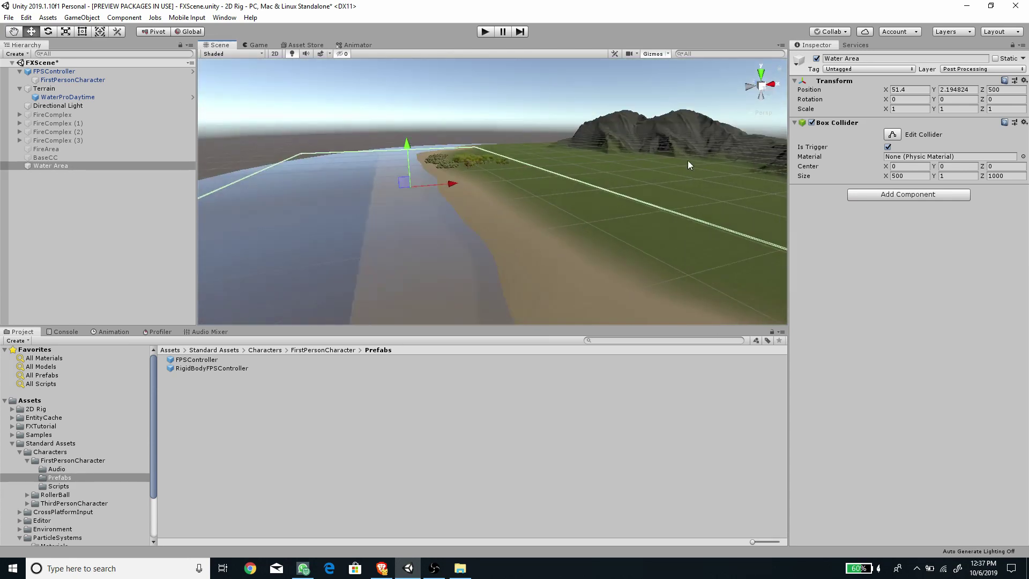
pyautogui.click(751, 85)
pyautogui.click(772, 86)
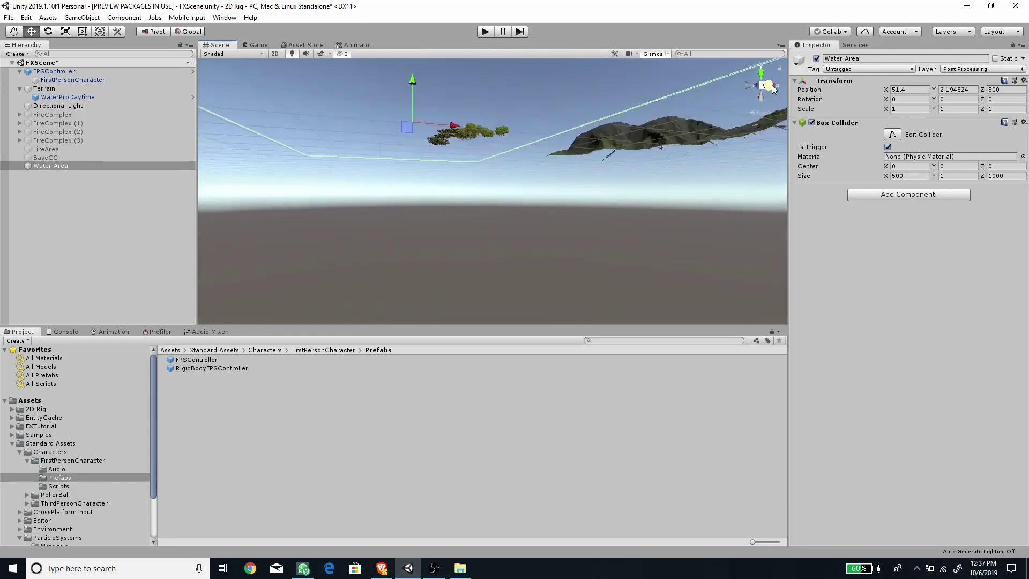
pyautogui.click(762, 89)
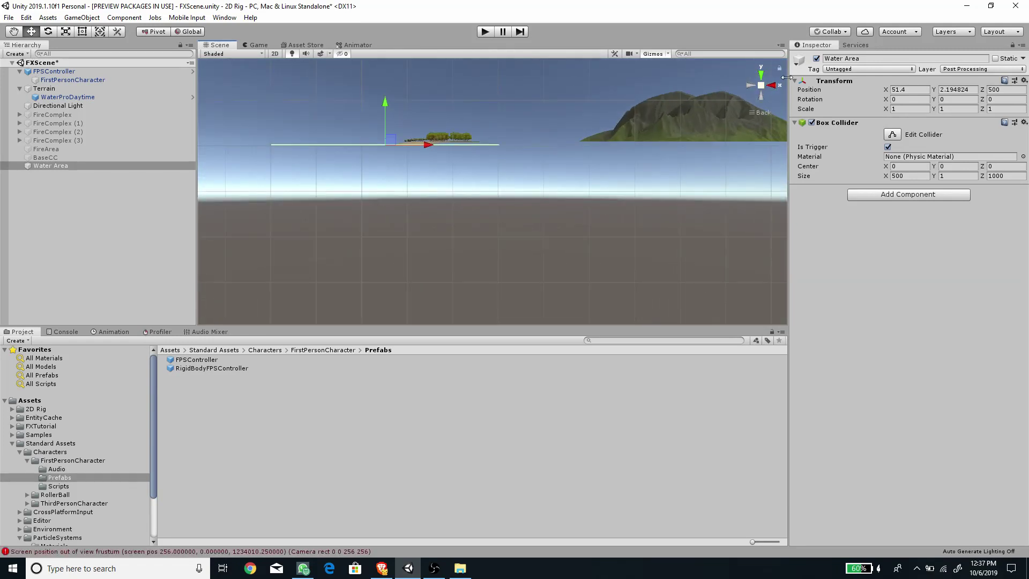
pyautogui.keyDown('alt'); pyautogui.moveTo(762, 89); pyautogui.dragTo(343, 197); pyautogui.keyUp('alt')
# Step: Select the WaterProDaytime object and examine its Y position and the water surface's height in the scene
pyautogui.click(246, 268)
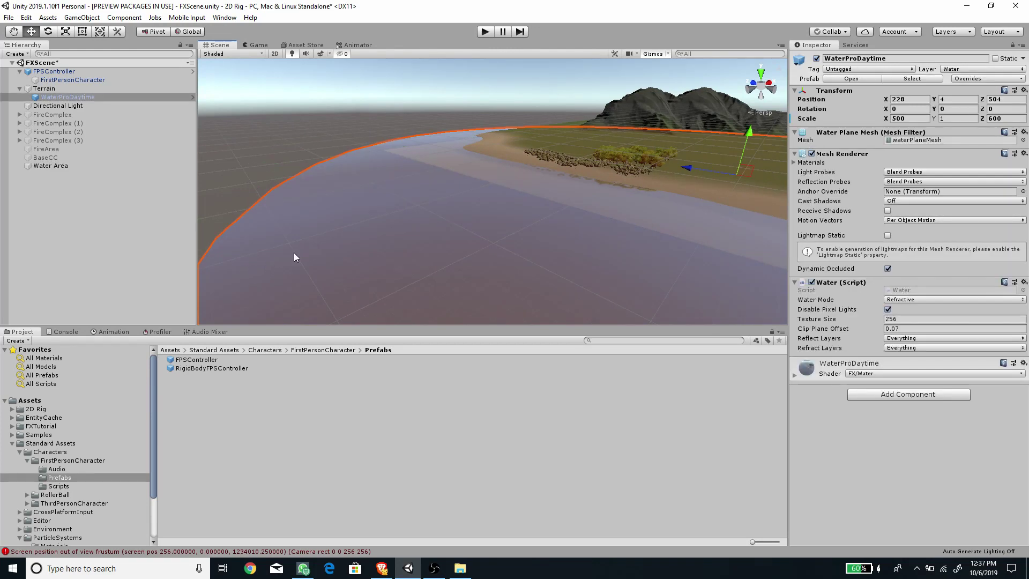
pyautogui.scroll(5, 406, 217)
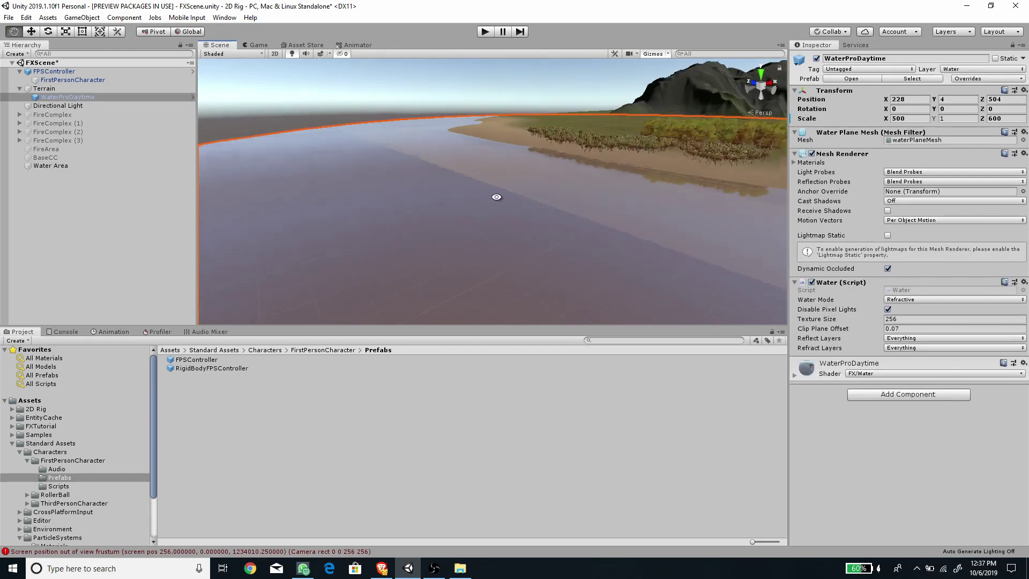
pyautogui.keyDown('alt'); pyautogui.moveTo(497, 198); pyautogui.dragTo(462, 172); pyautogui.keyUp('alt')
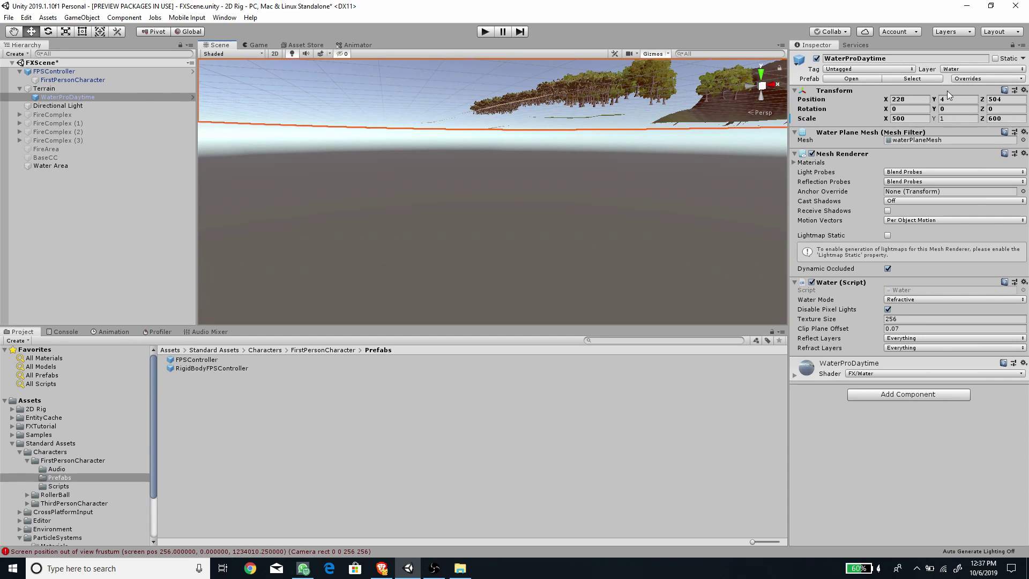
pyautogui.keyDown('alt'); pyautogui.moveTo(527, 149); pyautogui.dragTo(565, 193); pyautogui.keyUp('alt')
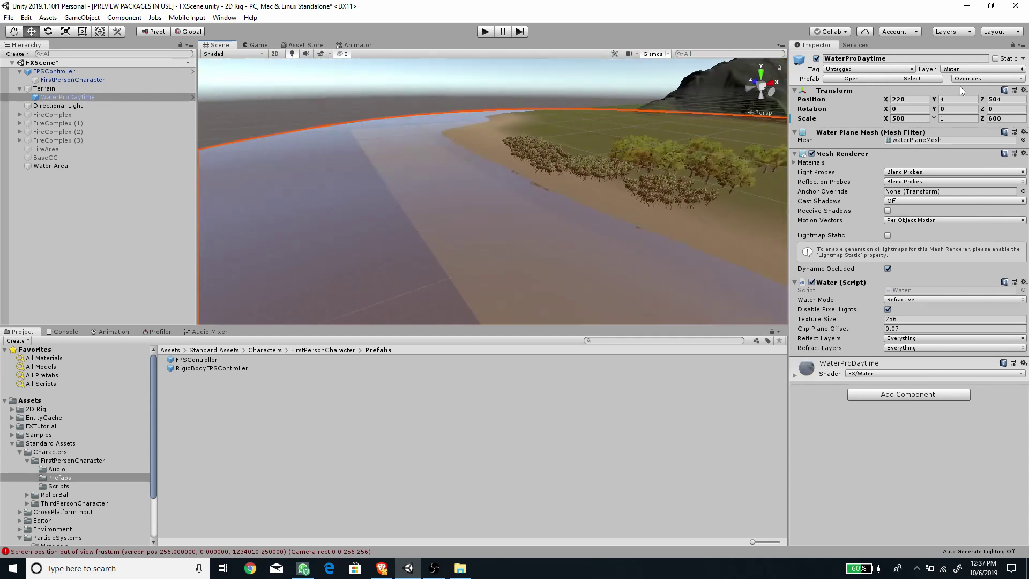
pyautogui.click(85, 88)
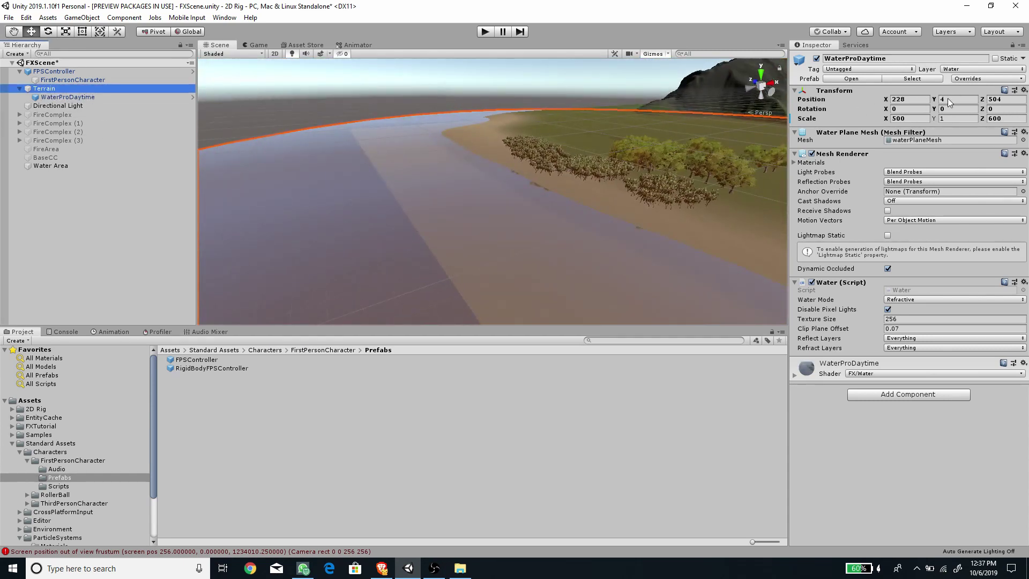
pyautogui.click(82, 97)
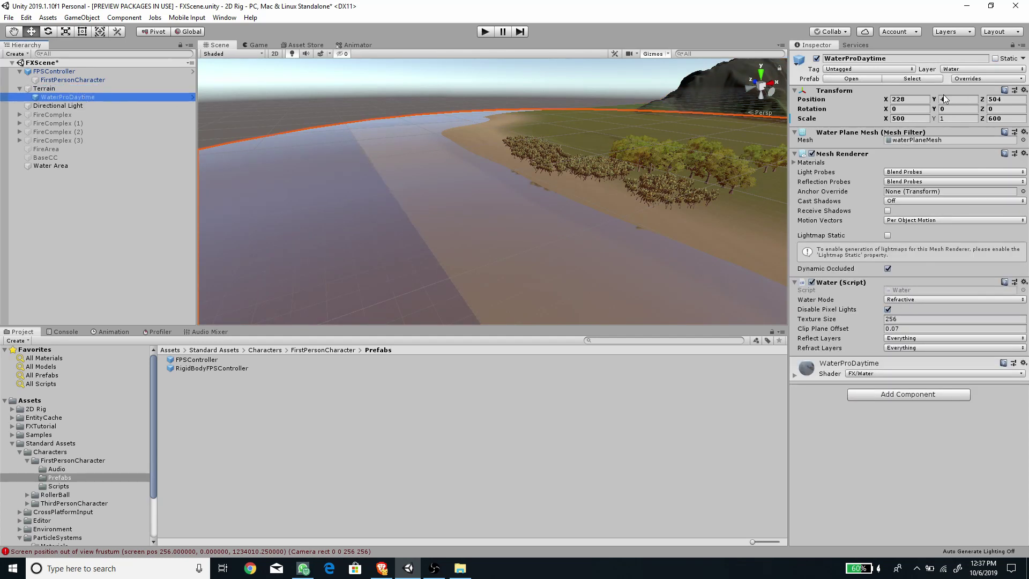
pyautogui.scroll(-5, 585, 218)
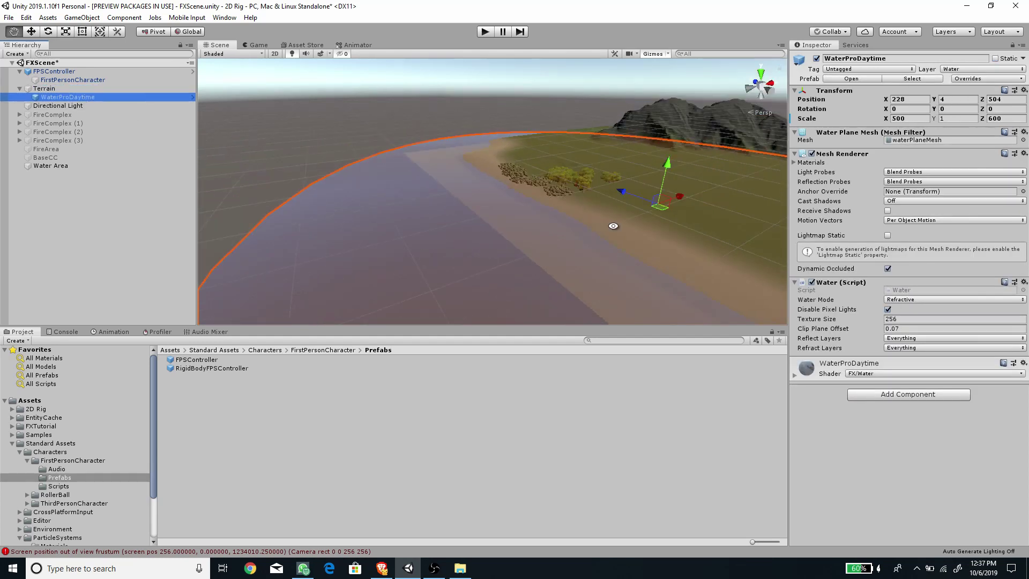
pyautogui.keyDown('alt'); pyautogui.moveTo(613, 224); pyautogui.dragTo(588, 204); pyautogui.keyUp('alt')
pyautogui.scroll(3, 584, 204)
# Step: Set the Water Area object's Y position to 4, matching the height of the water plane
pyautogui.click(58, 167)
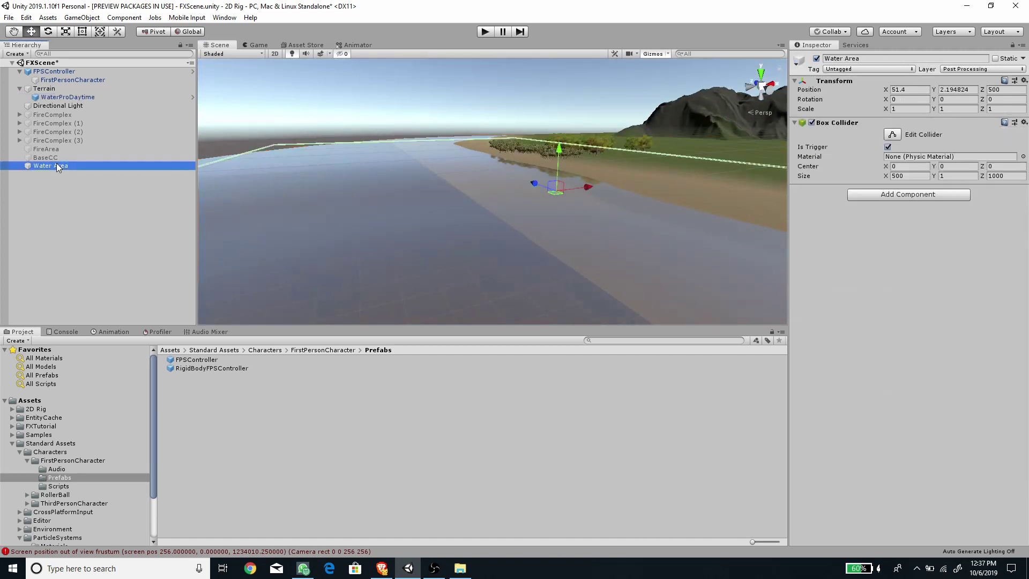
pyautogui.click(954, 89)
pyautogui.write('4')
pyautogui.keyDown('alt'); pyautogui.moveTo(525, 215); pyautogui.dragTo(633, 218); pyautogui.keyUp('alt')
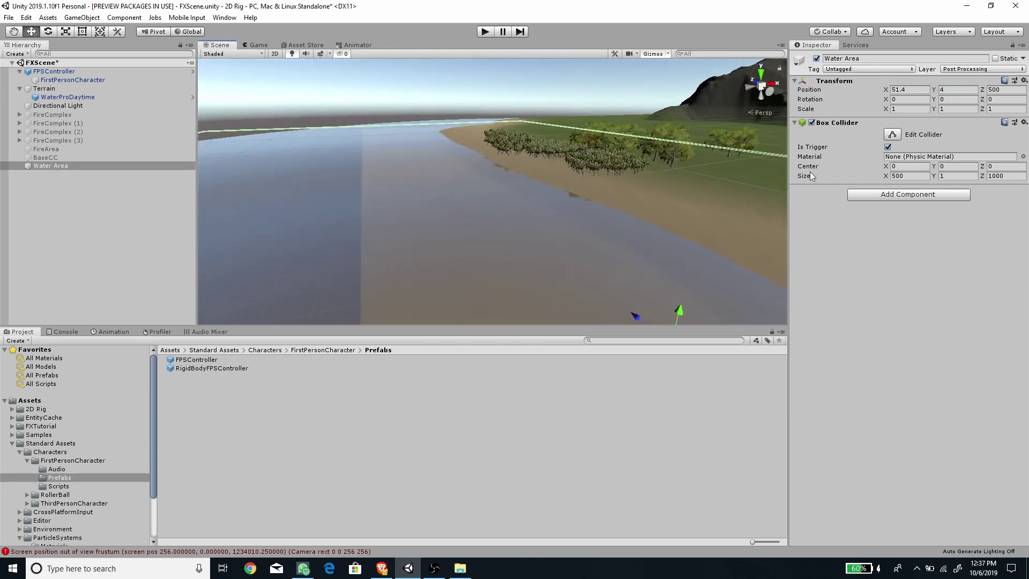
# Step: Set the Water Area Box Collider's Y size to 10 and check the taller volume around the water
pyautogui.click(952, 177)
pyautogui.write('10')
pyautogui.moveTo(655, 189); pyautogui.dragTo(542, 184, button='right')
pyautogui.keyDown('alt'); pyautogui.moveTo(542, 184); pyautogui.dragTo(567, 203); pyautogui.keyUp('alt')
pyautogui.scroll(-5, 562, 181)
pyautogui.moveTo(567, 202); pyautogui.dragTo(579, 224, button='right')
pyautogui.scroll(-3, 605, 192)
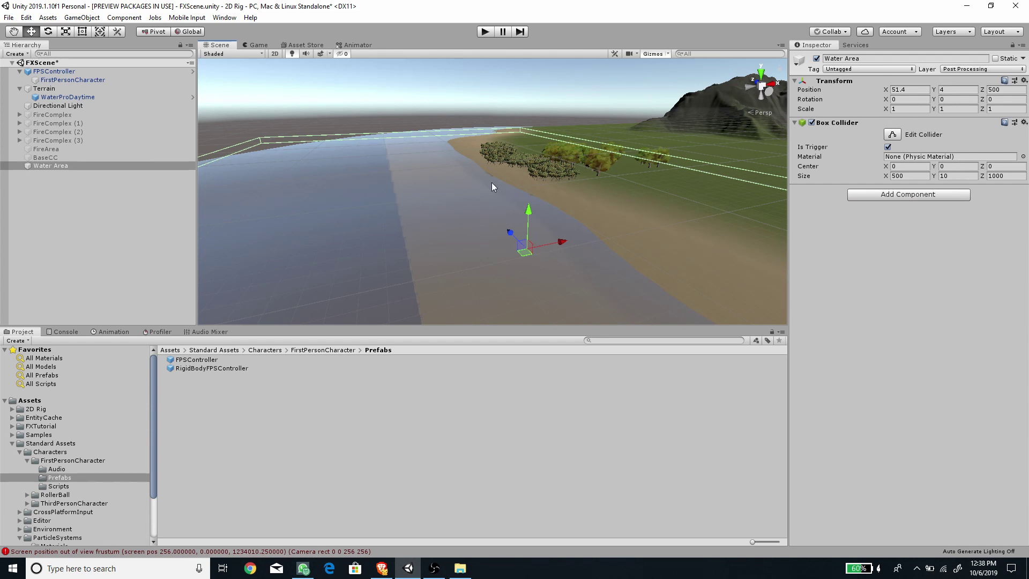
pyautogui.scroll(-1, 281, 198)
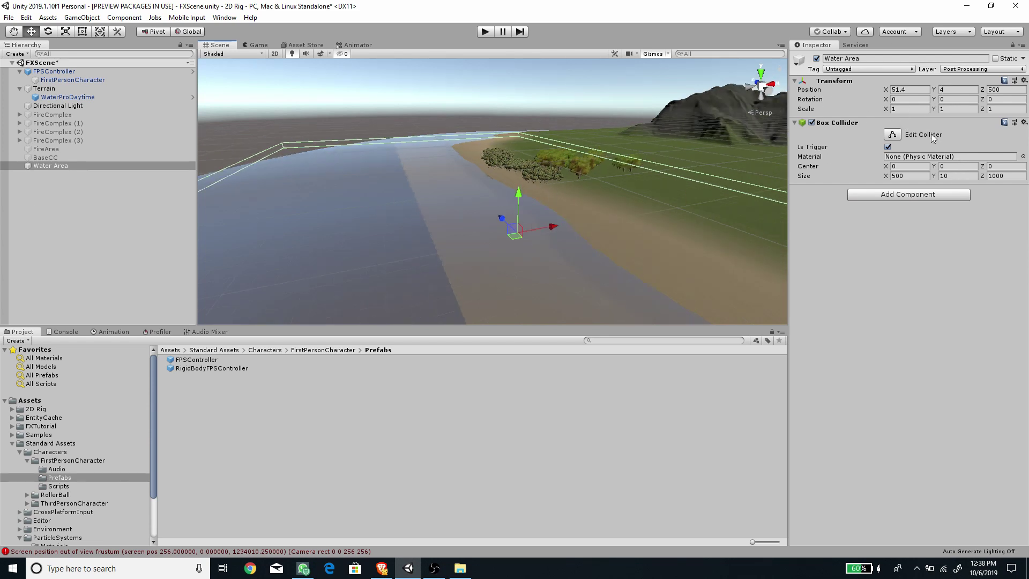
# Step: Set the Box Collider's center Y to -5 and check the collider from several angles against the water surface
pyautogui.click(957, 167)
pyautogui.write('-5')
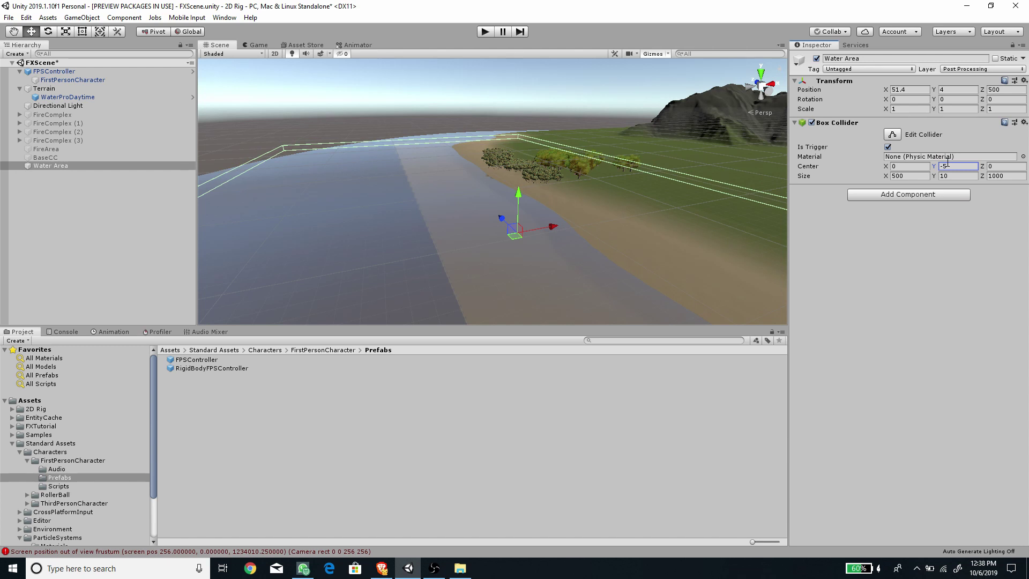
pyautogui.keyDown('alt'); pyautogui.click(816, 149); pyautogui.keyUp('alt')
pyautogui.keyDown('alt'); pyautogui.moveTo(579, 230); pyautogui.dragTo(641, 211); pyautogui.keyUp('alt')
pyautogui.moveTo(641, 211); pyautogui.dragTo(622, 171, button='right')
pyautogui.scroll(3, 579, 201)
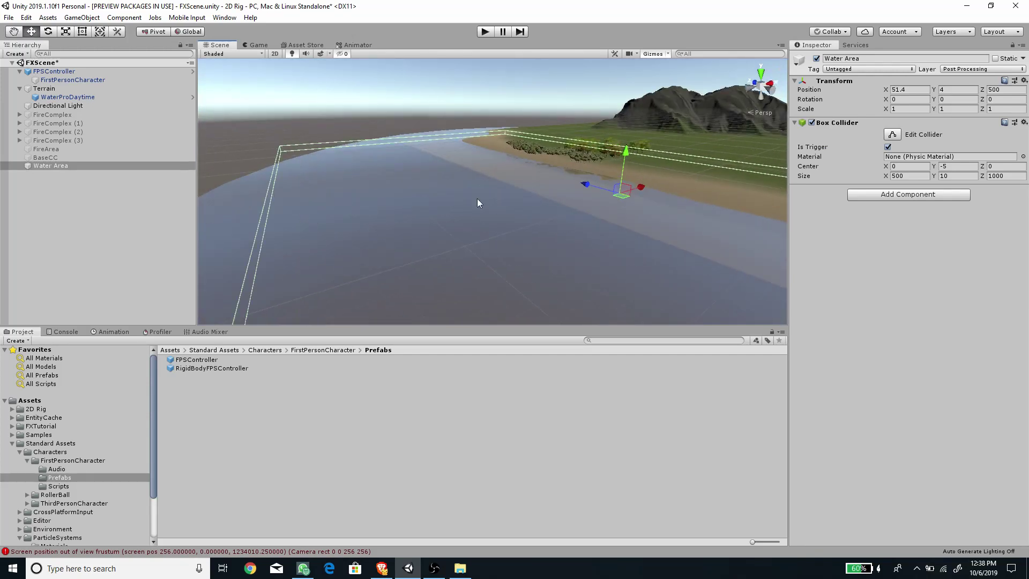
pyautogui.keyDown('alt'); pyautogui.moveTo(619, 183); pyautogui.dragTo(540, 179); pyautogui.keyUp('alt')
pyautogui.scroll(2, 556, 200)
pyautogui.moveTo(525, 203); pyautogui.dragTo(573, 209, button='middle')
pyautogui.scroll(-1, 572, 209)
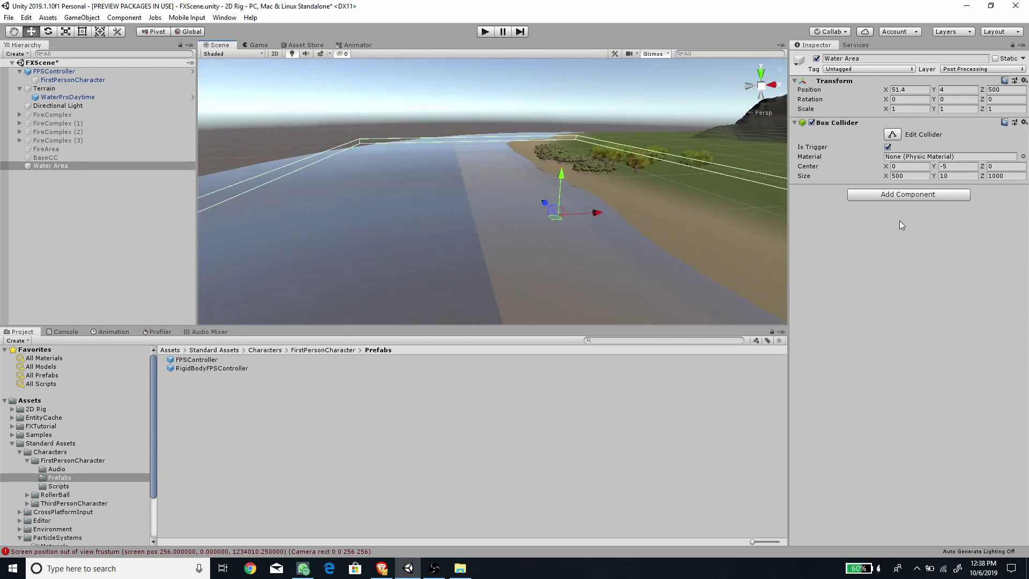
# Step: Add a Post-process Volume component to the Water Area object and inspect the volume above and below the water
pyautogui.click(892, 194)
pyautogui.write('vo')
pyautogui.press('Up')
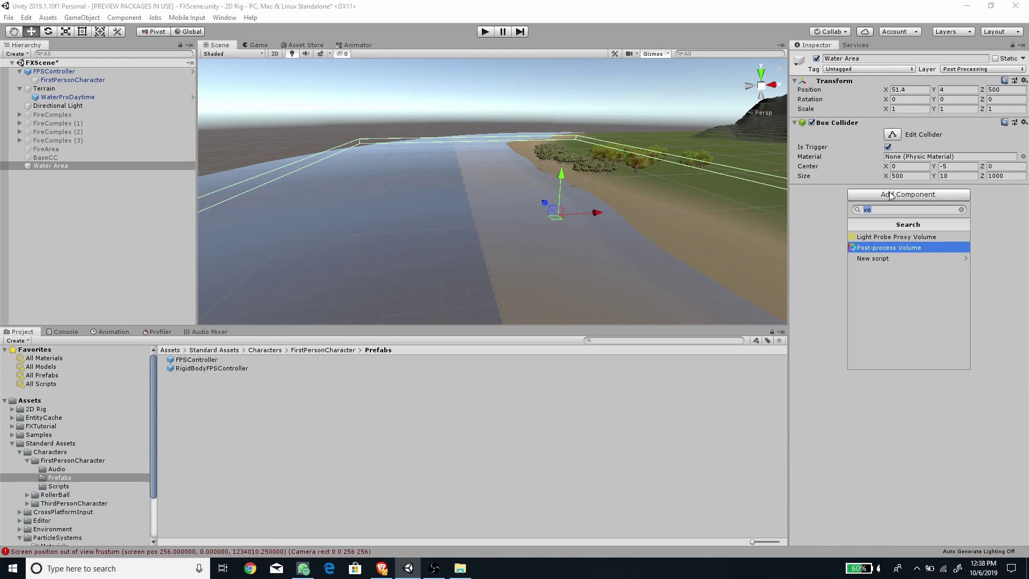
pyautogui.press('Return')
pyautogui.keyDown('alt'); pyautogui.moveTo(601, 199); pyautogui.dragTo(541, 188); pyautogui.keyUp('alt')
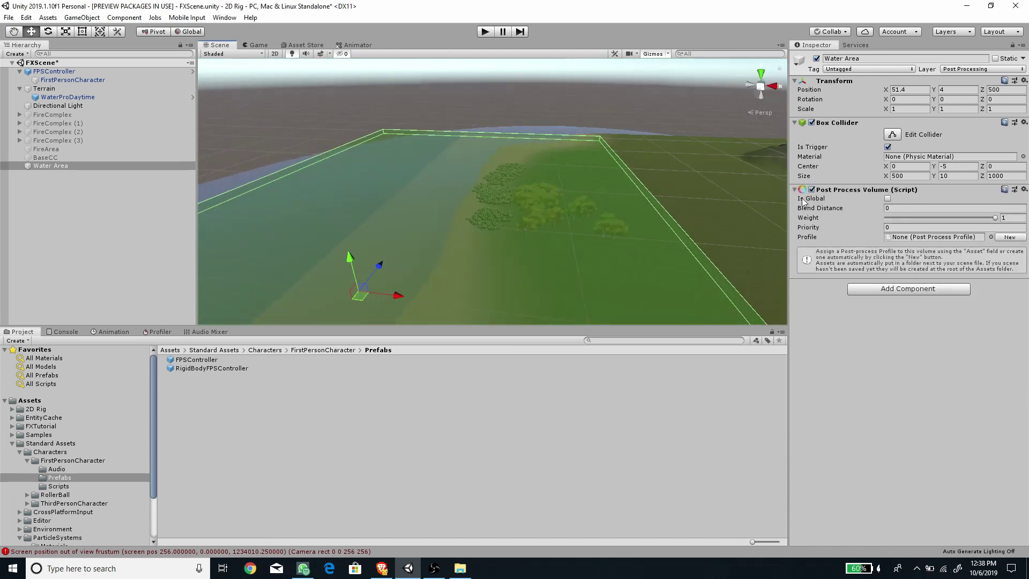
pyautogui.scroll(-3, 587, 182)
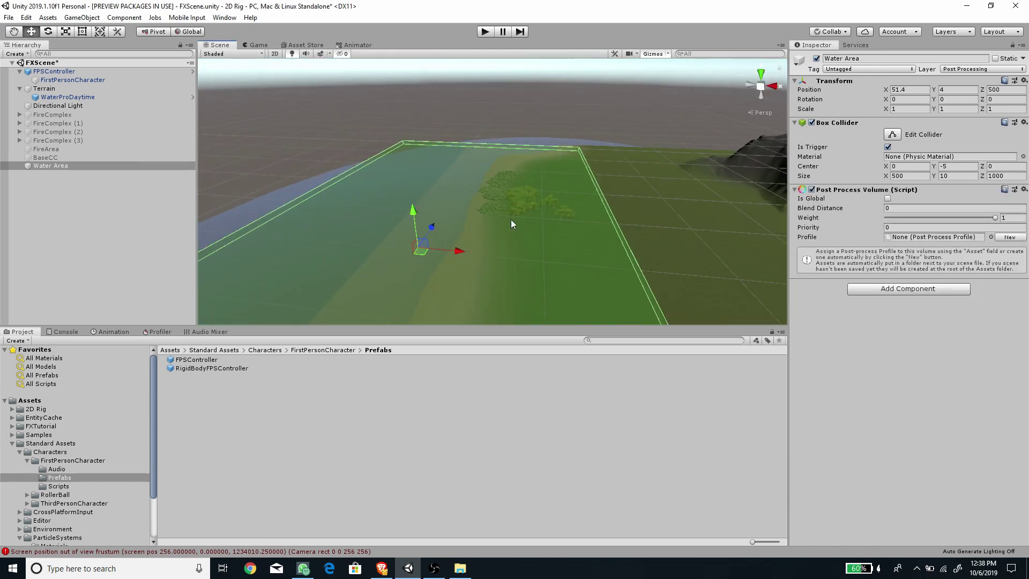
pyautogui.keyDown('alt'); pyautogui.moveTo(510, 213); pyautogui.dragTo(533, 168); pyautogui.keyUp('alt')
pyautogui.scroll(2, 531, 194)
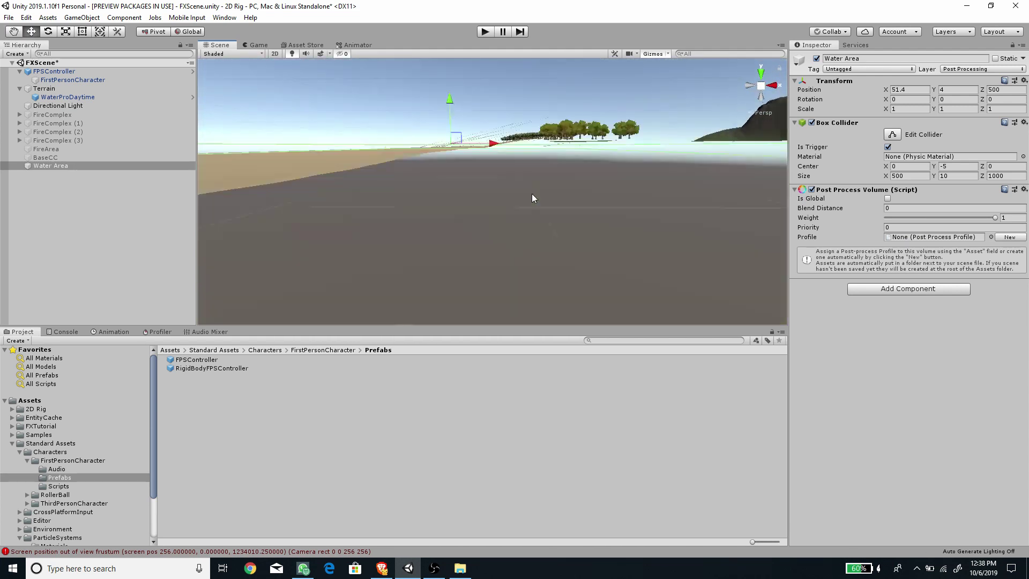
pyautogui.scroll(-4, 532, 194)
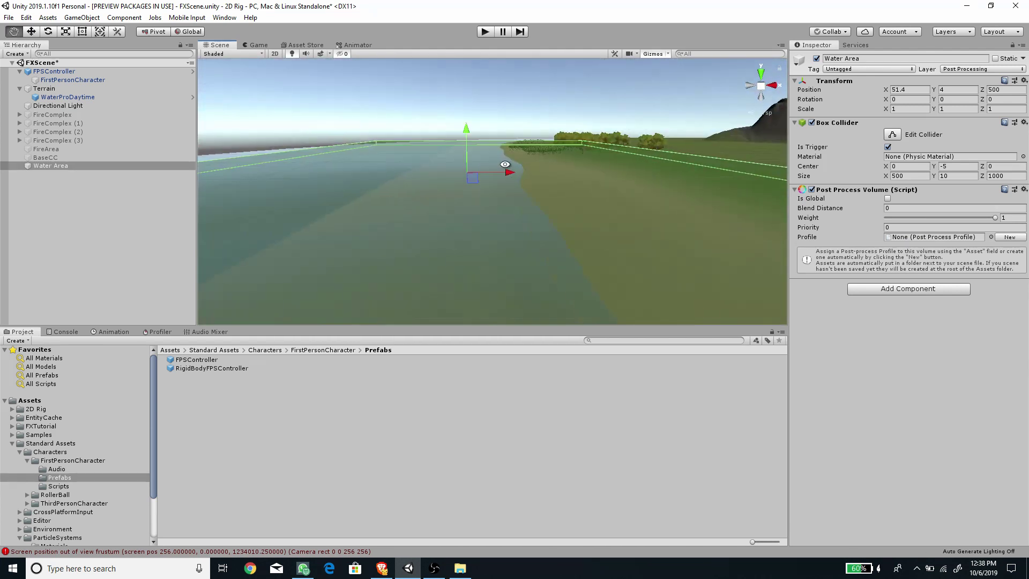
pyautogui.keyDown('alt'); pyautogui.moveTo(618, 205); pyautogui.dragTo(650, 217); pyautogui.keyUp('alt')
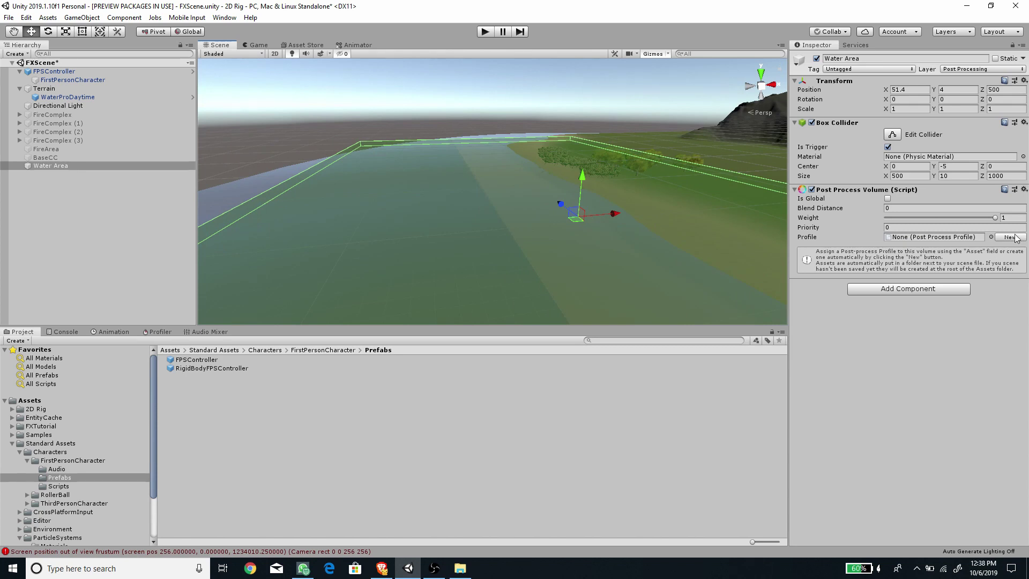
# Step: Create a new post-process profile for the Water Area volume and show it in the FXScene_Profiles folder
pyautogui.click(1007, 239)
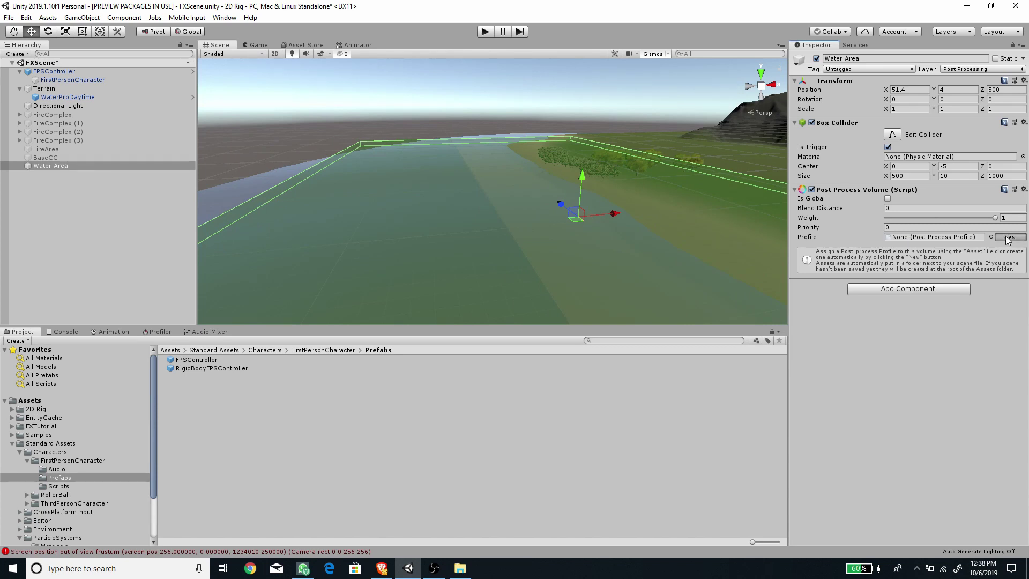
pyautogui.click(926, 237)
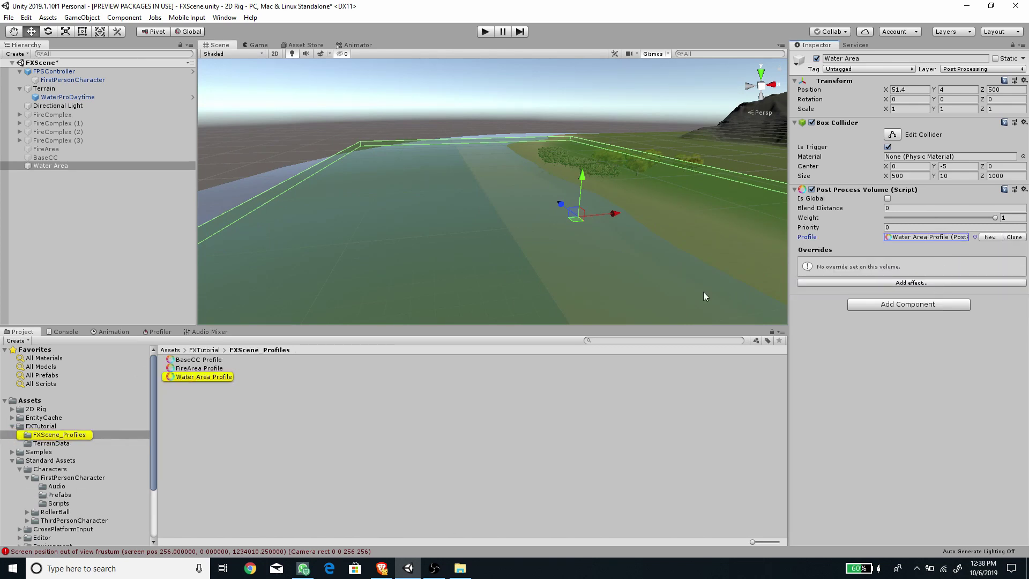
pyautogui.click(54, 437)
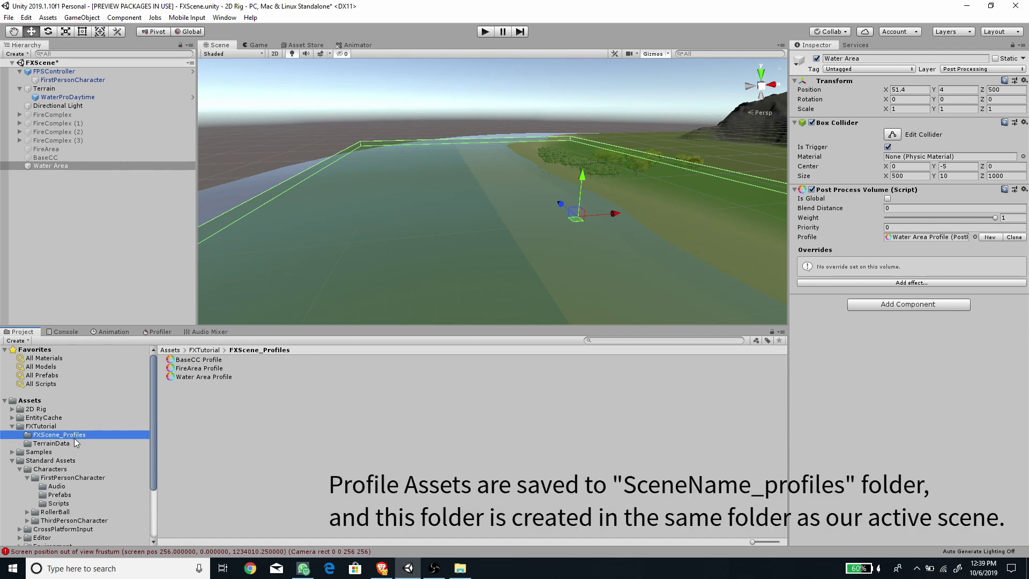
pyautogui.scroll(3, 555, 222)
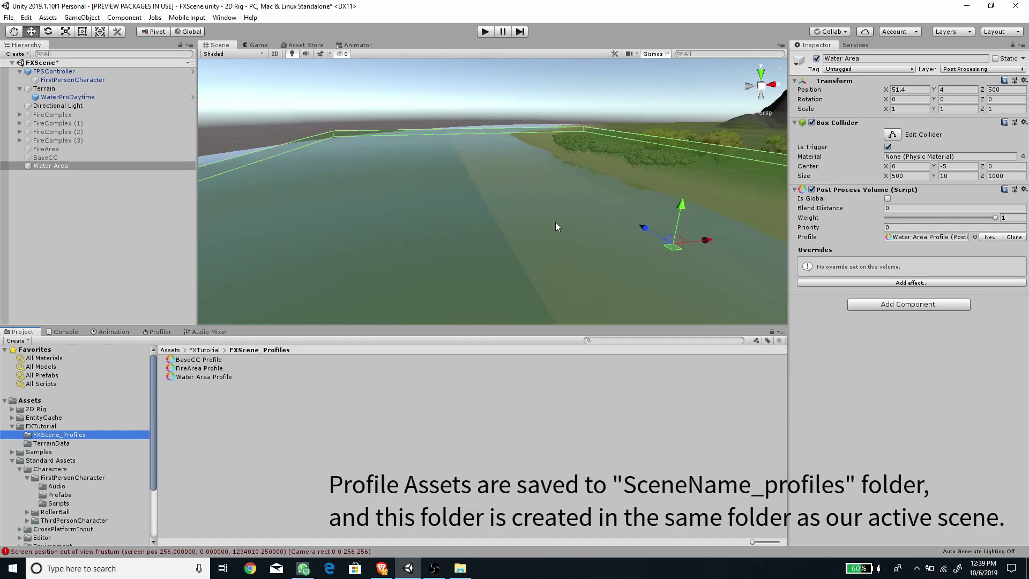
pyautogui.moveTo(536, 191); pyautogui.dragTo(449, 216, button='right')
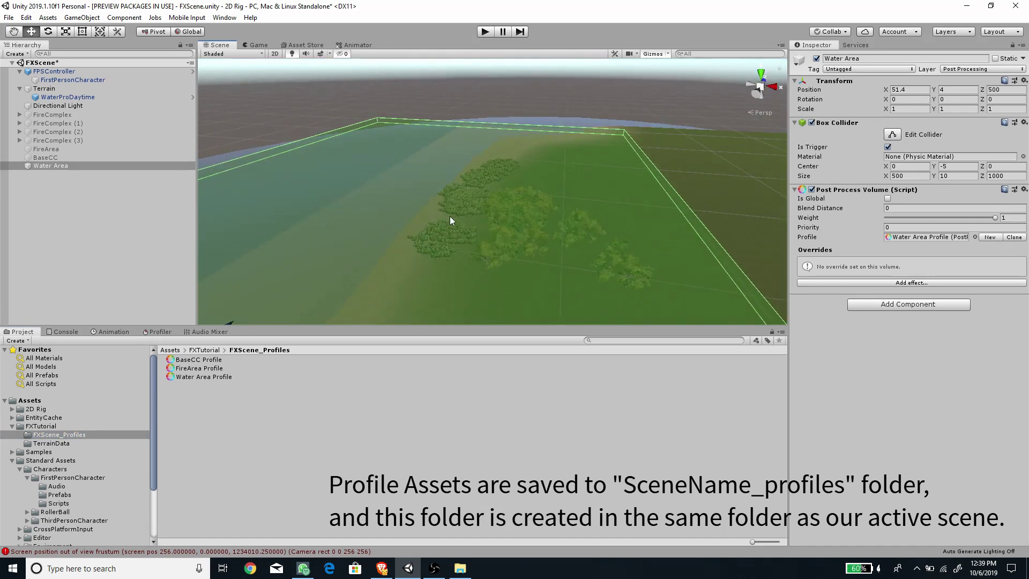
# Step: Run the scene, walk the player into the water until submerged, and release the cursor for editing
pyautogui.click(481, 33)
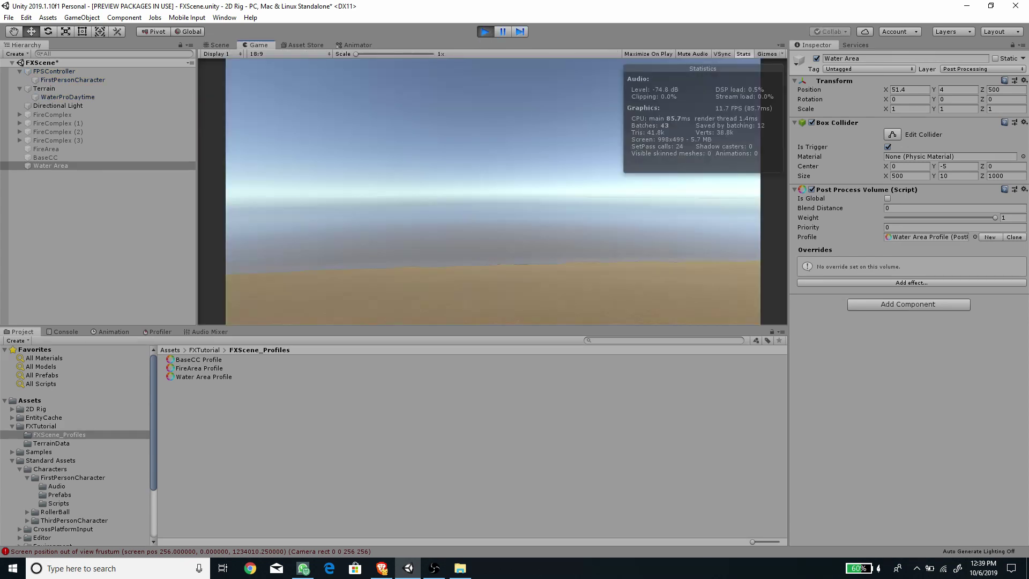
pyautogui.press('w')
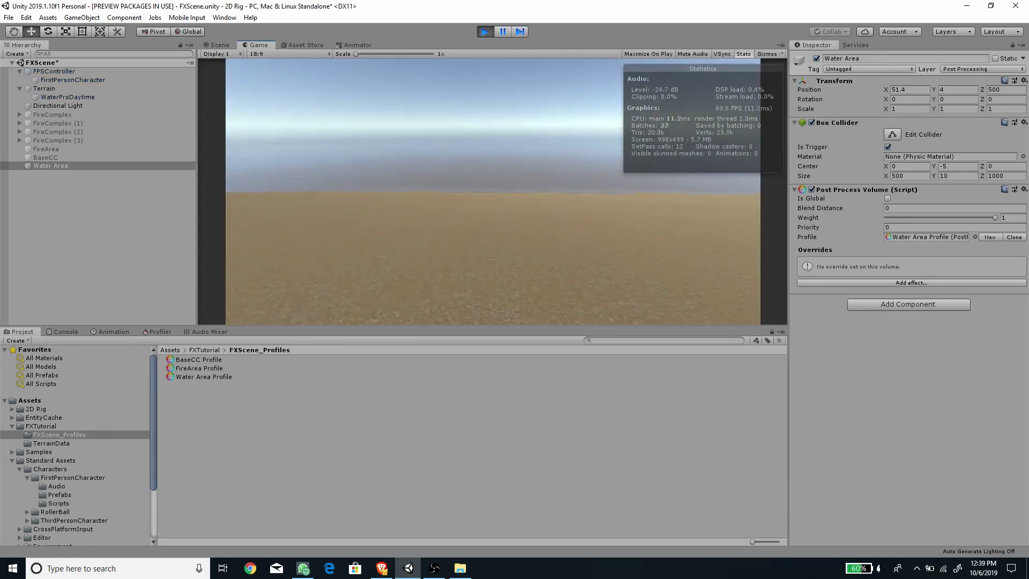
pyautogui.press('w')
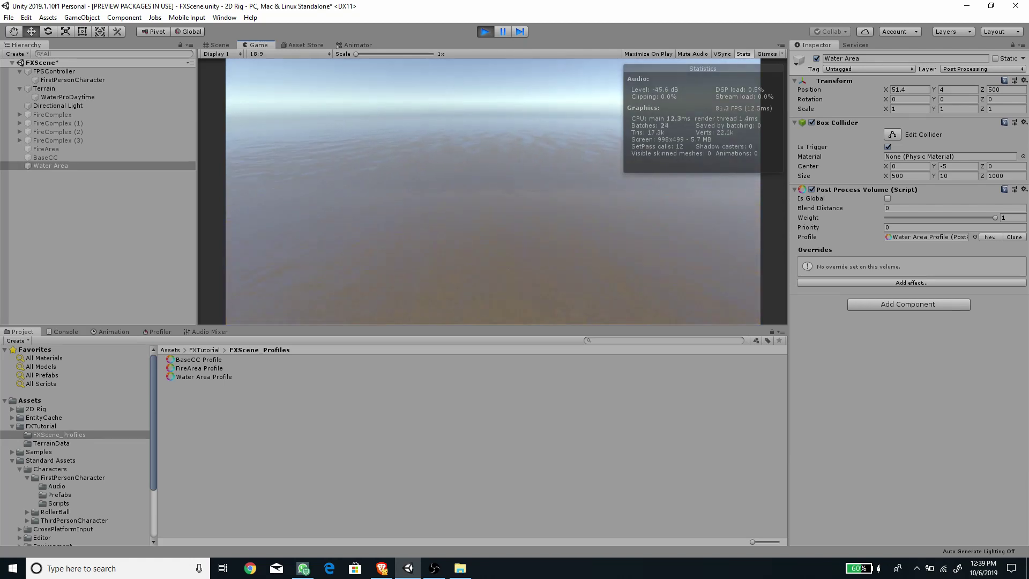
pyautogui.press('w')
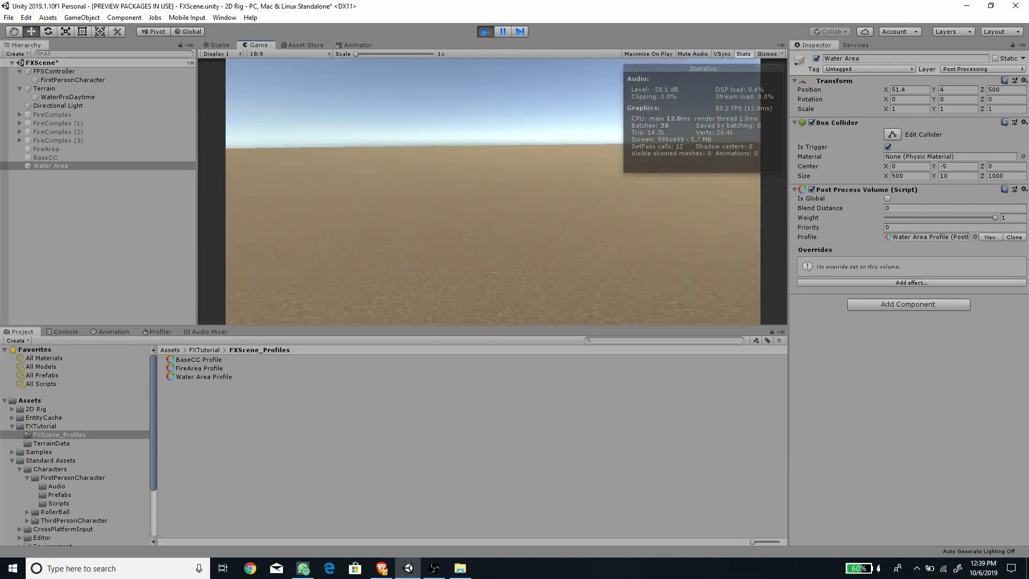
pyautogui.press('Escape')
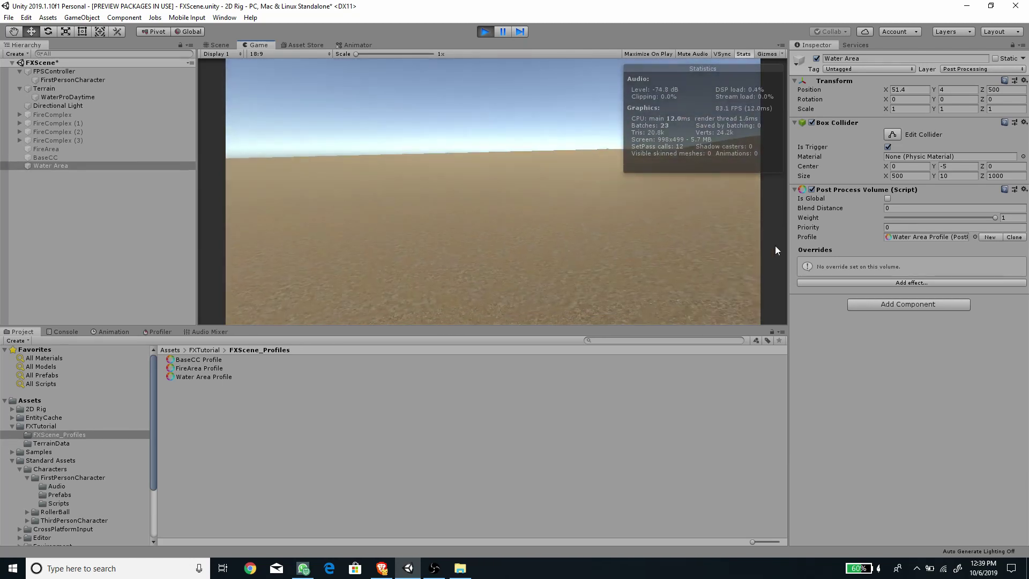
pyautogui.click(682, 34)
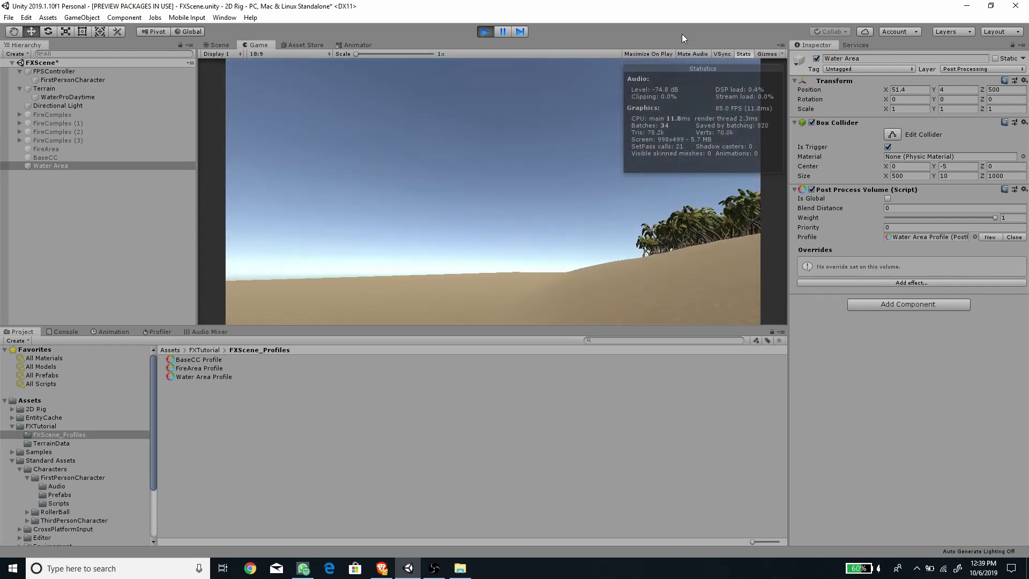
# Step: Add a Color Grading effect to the Water Area's Post Process Volume and look through its settings
pyautogui.click(893, 281)
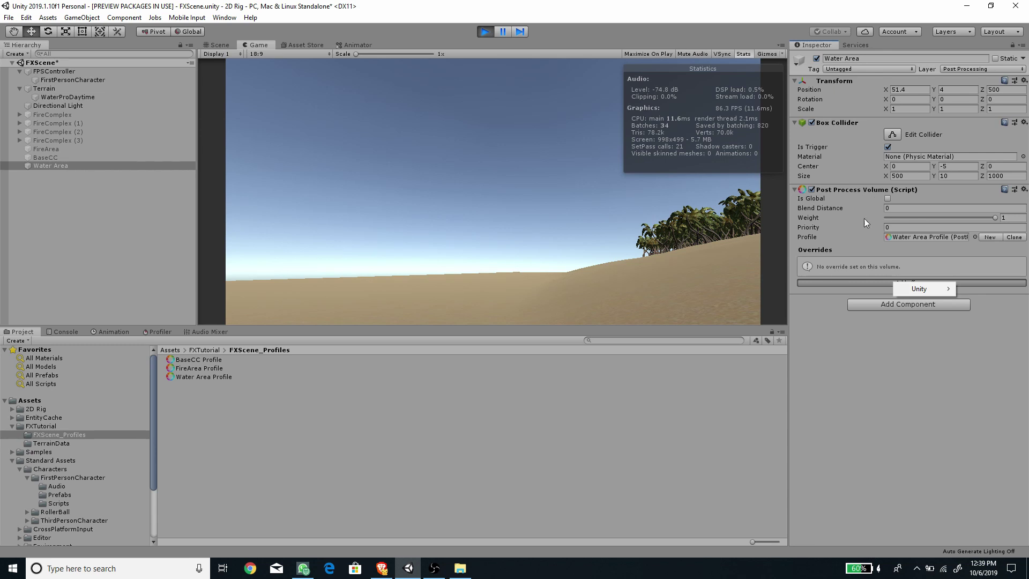
pyautogui.moveTo(912, 288)
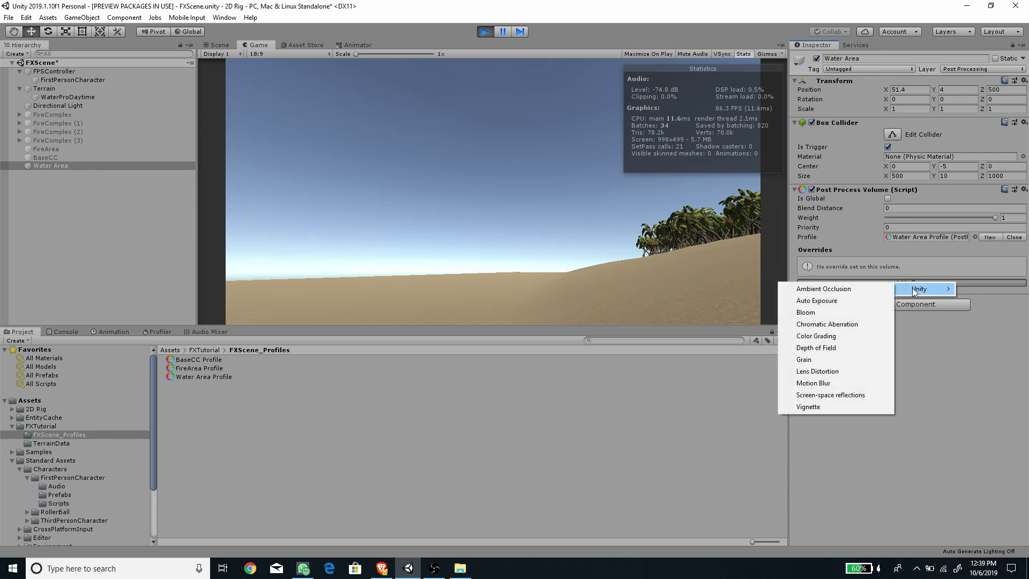
pyautogui.click(834, 337)
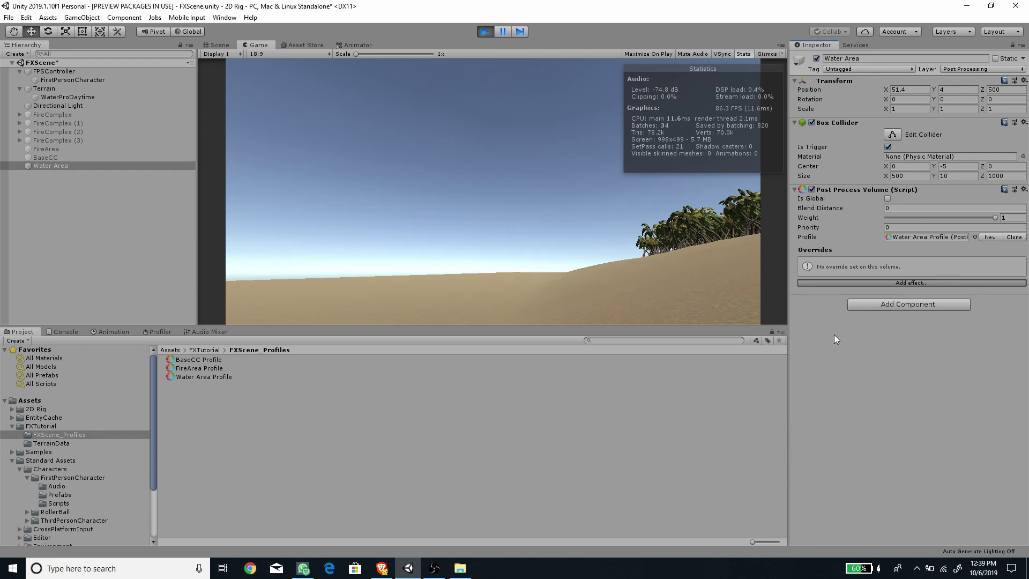
pyautogui.scroll(-6, 839, 318)
pyautogui.scroll(6, 840, 319)
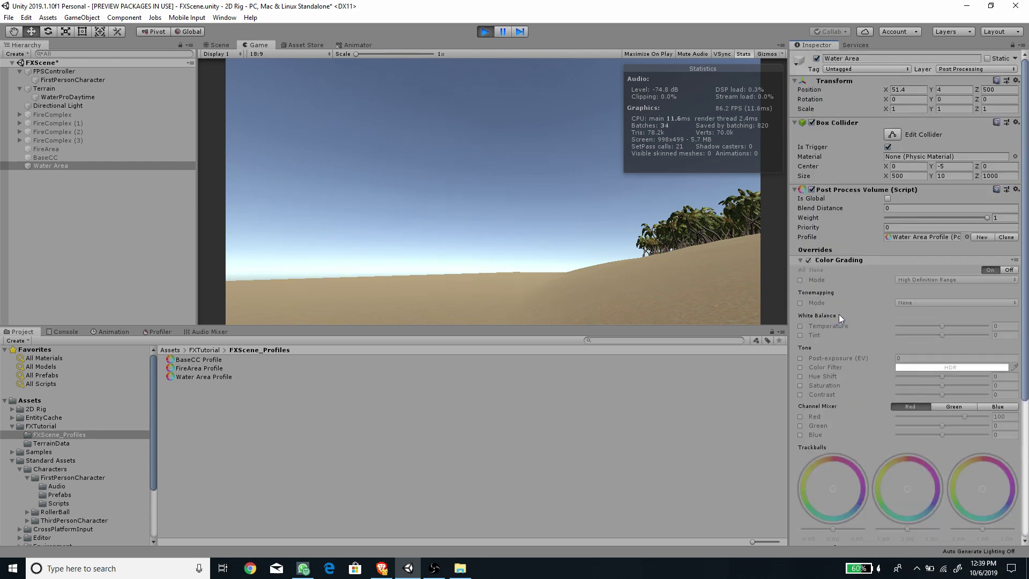
# Step: Override the Color Grading tonemapping mode with ACES and enable the High Definition Range mode override
pyautogui.click(801, 304)
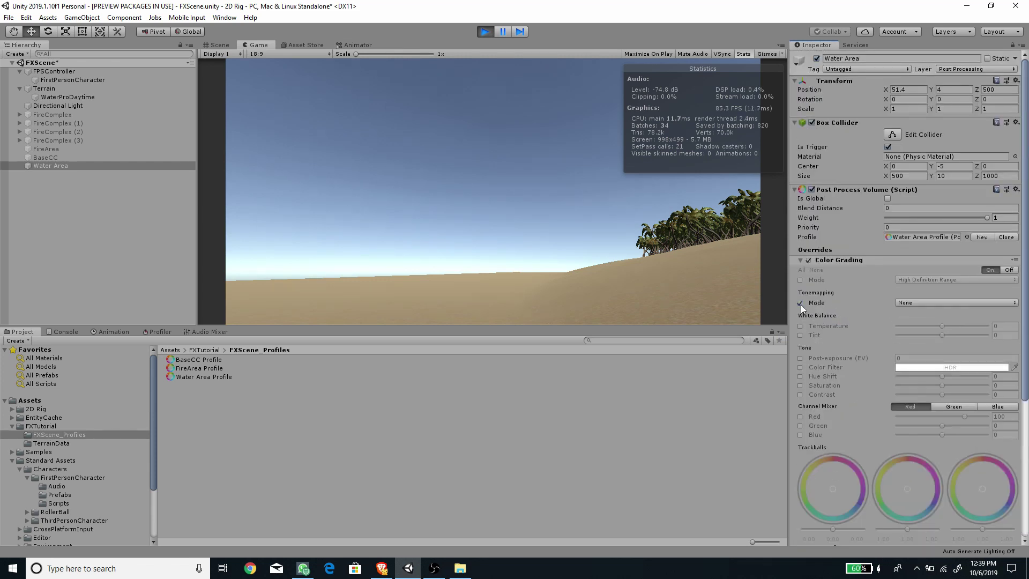
pyautogui.click(933, 303)
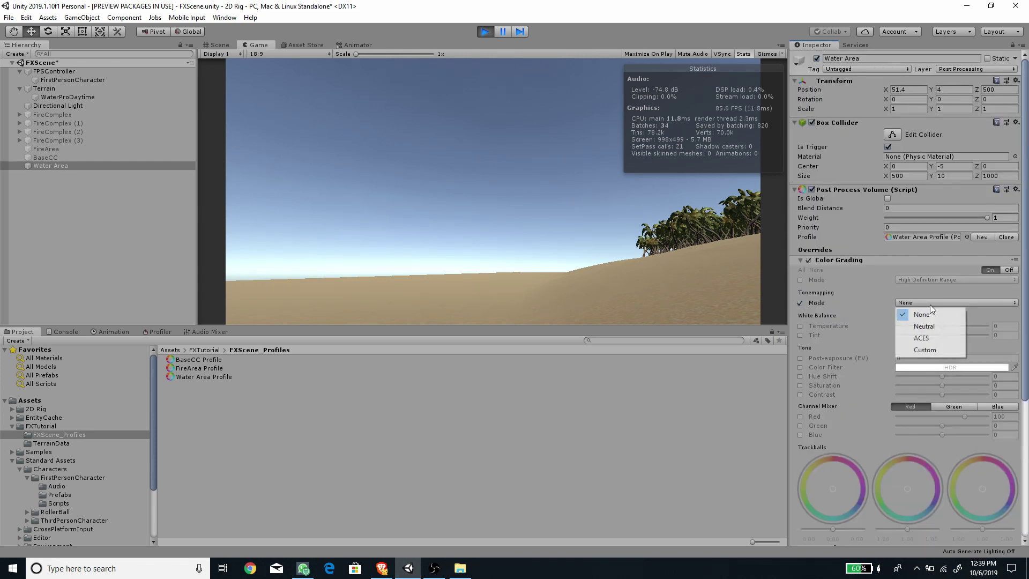
pyautogui.click(935, 339)
pyautogui.click(800, 280)
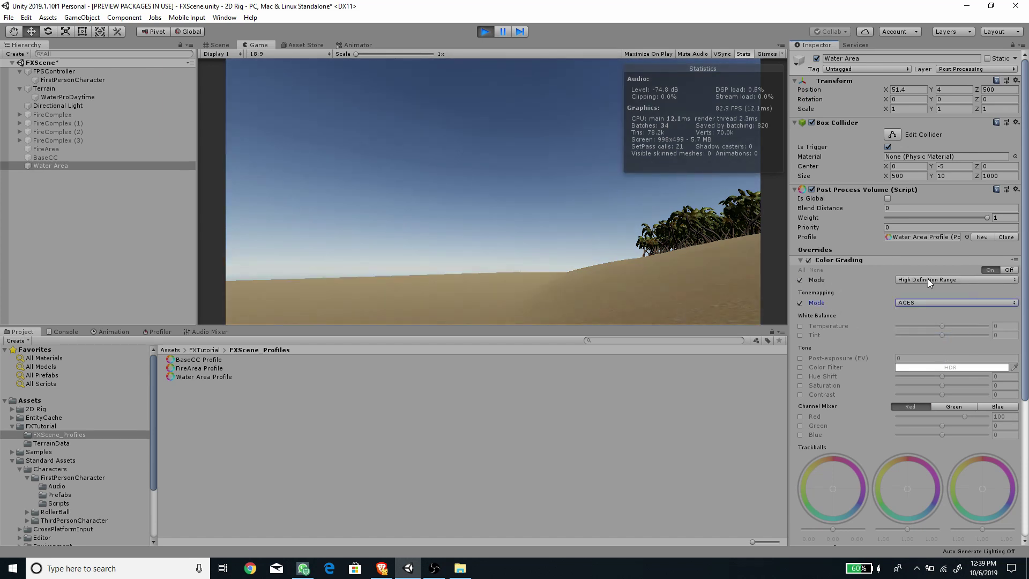
# Step: Enable the Lift, Gamma and Gain trackball overrides in the Color Grading effect
pyautogui.scroll(-6, 892, 327)
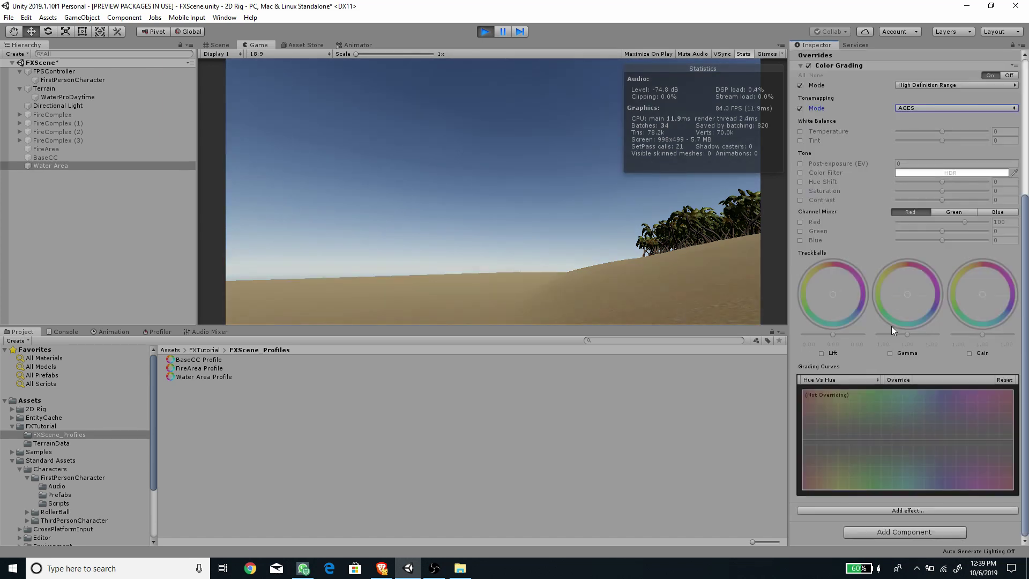
pyautogui.click(822, 354)
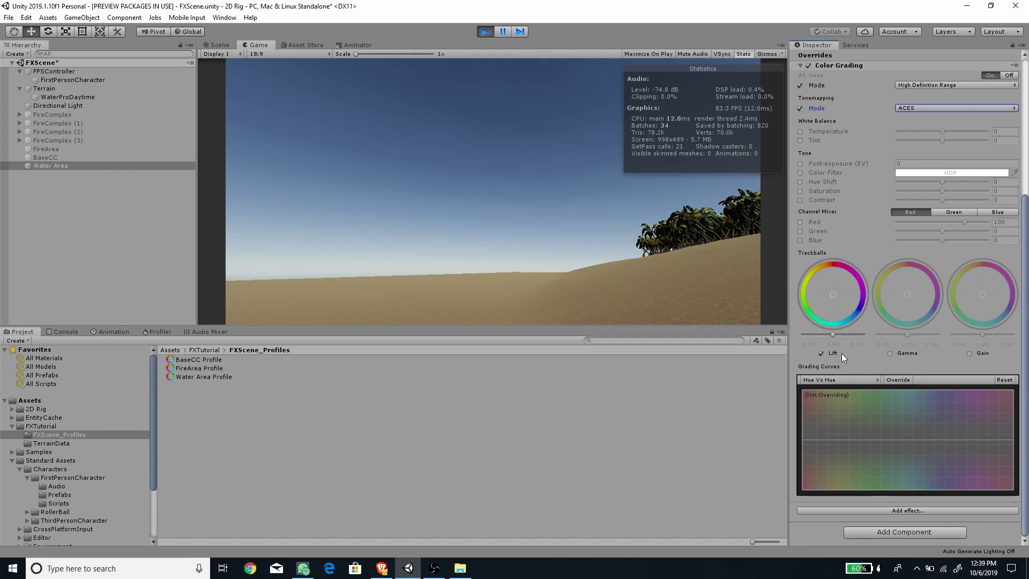
pyautogui.click(890, 352)
pyautogui.click(969, 353)
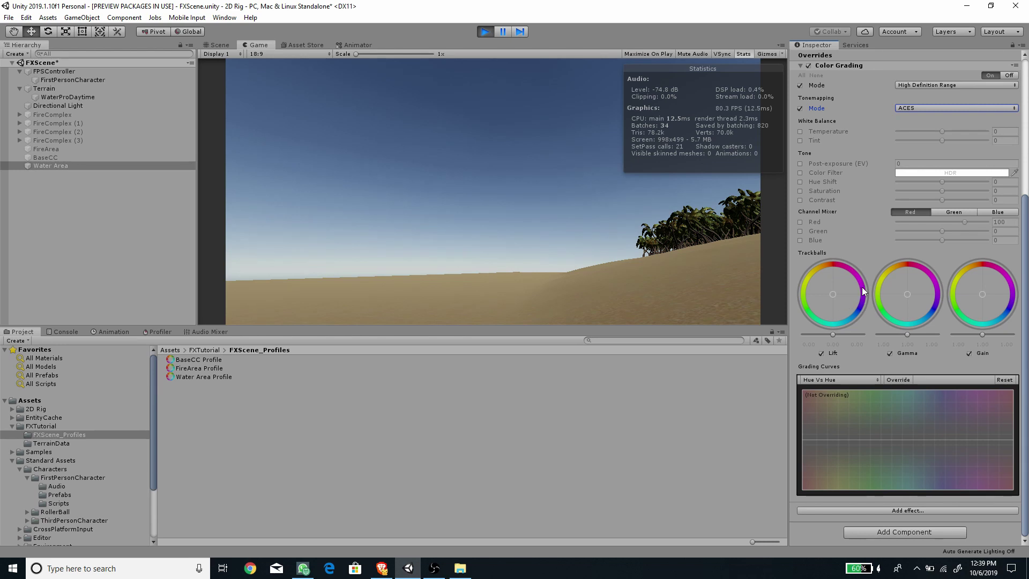
# Step: Shift the Lift and Gamma trackballs slightly toward blue and Gain toward cyan for an underwater tint
pyautogui.moveTo(839, 311); pyautogui.dragTo(858, 317)
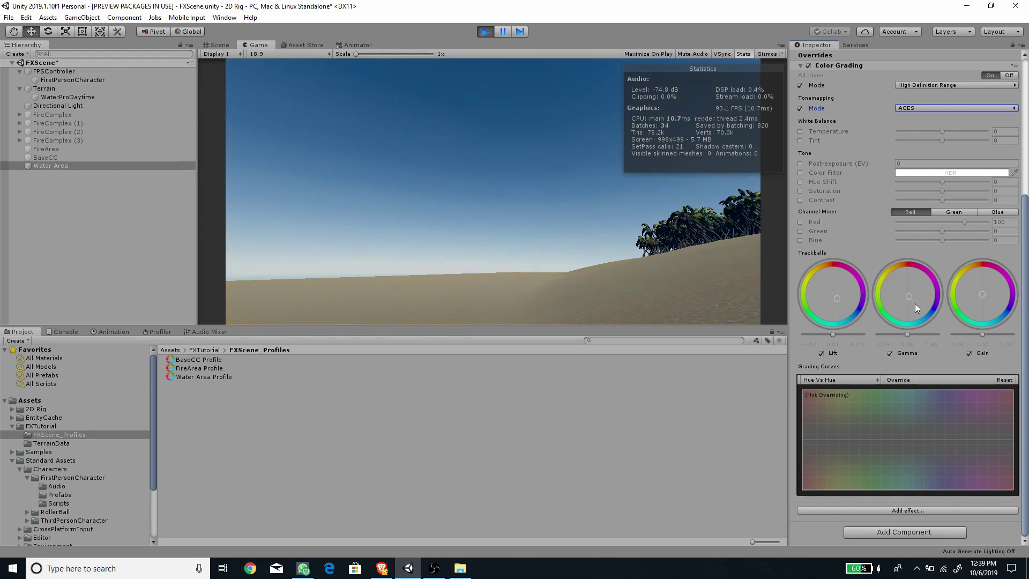
pyautogui.moveTo(908, 295); pyautogui.dragTo(911, 295)
pyautogui.moveTo(989, 328); pyautogui.dragTo(991, 341)
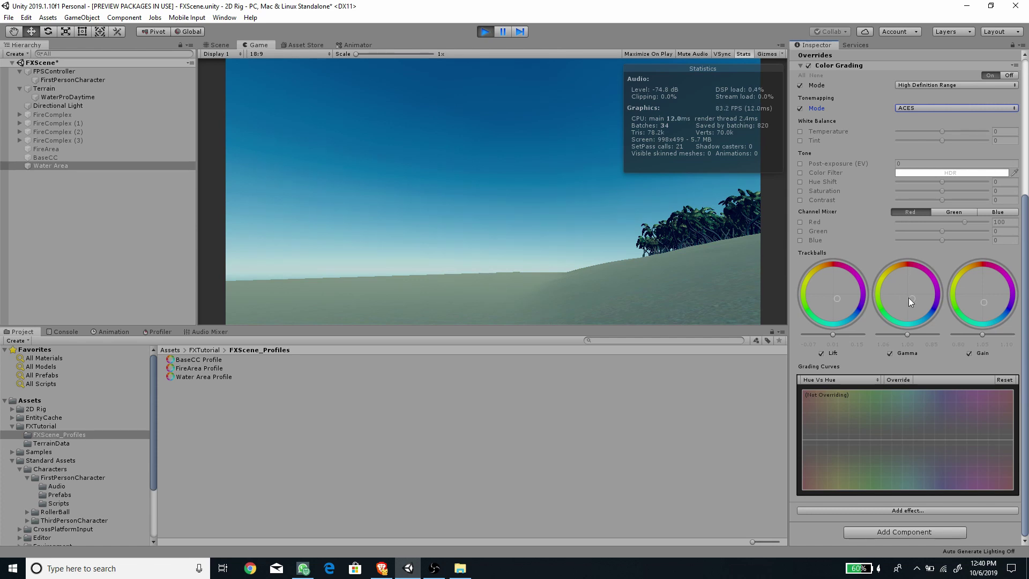
pyautogui.click(900, 532)
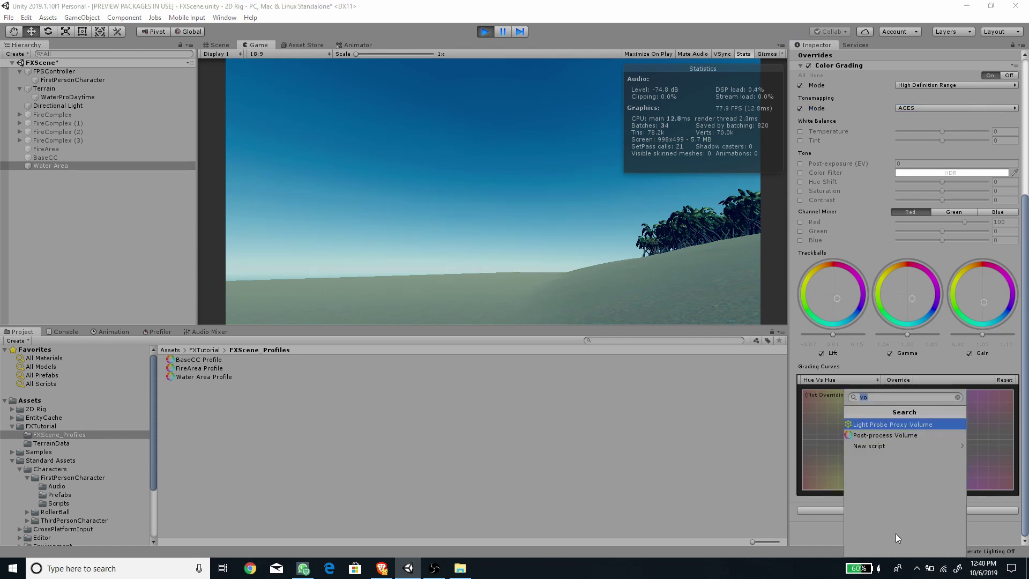
pyautogui.write('dep')
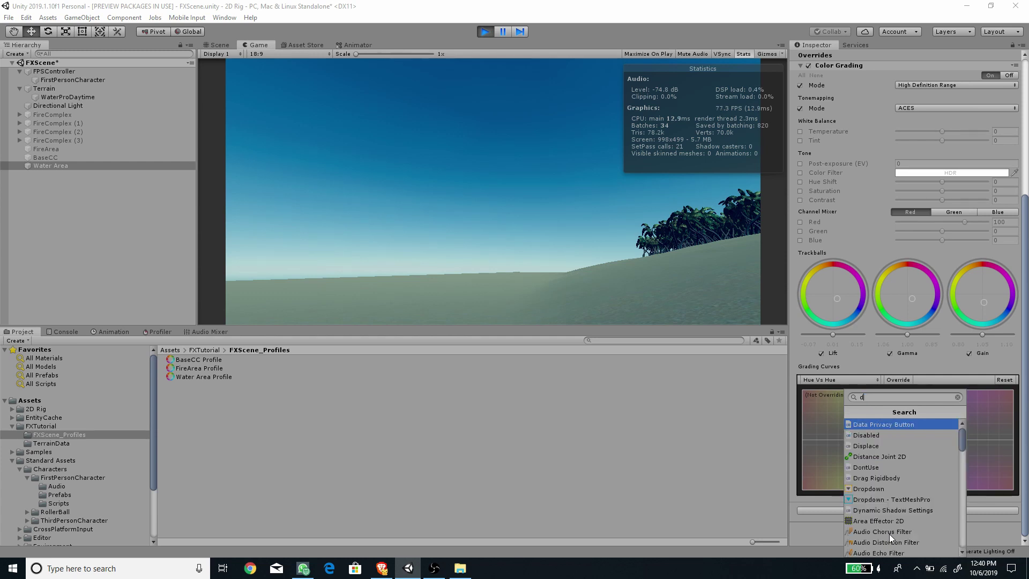
pyautogui.press('BackSpace')
pyautogui.press('BackSpace')
pyautogui.press('BackSpace')
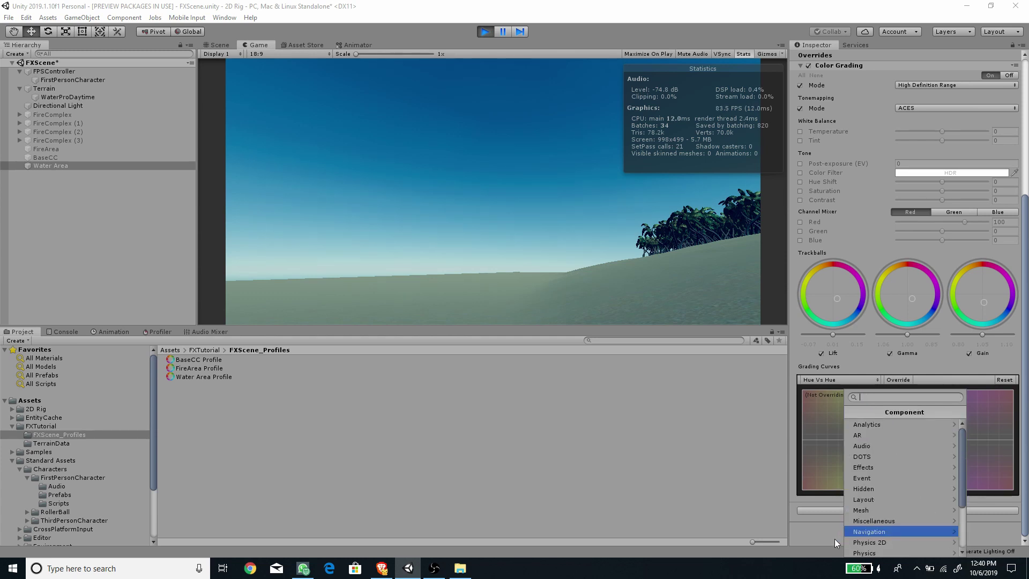
pyautogui.click(835, 539)
# Step: Add a Depth of Field effect to the Water Area volume and enable its Focus Distance, Aperture, Focal Length and Max Blur Size overrides
pyautogui.click(842, 512)
pyautogui.moveTo(864, 517)
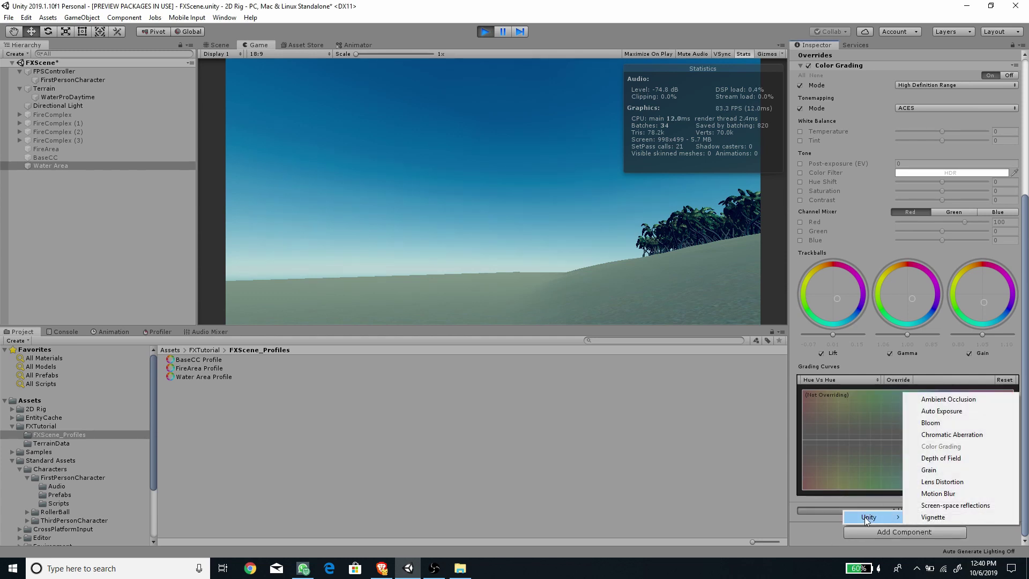
pyautogui.click(943, 458)
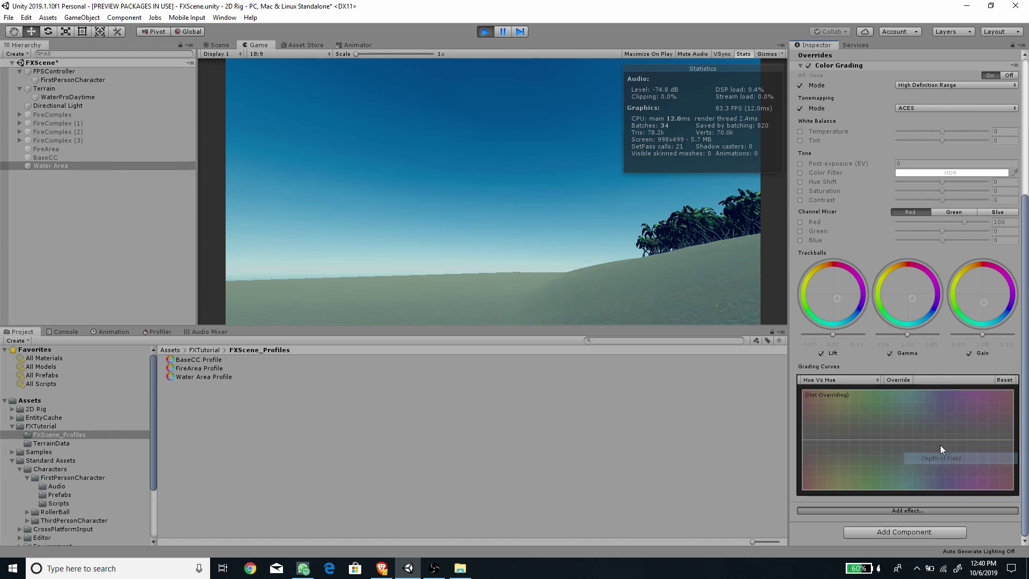
pyautogui.scroll(-2, 869, 354)
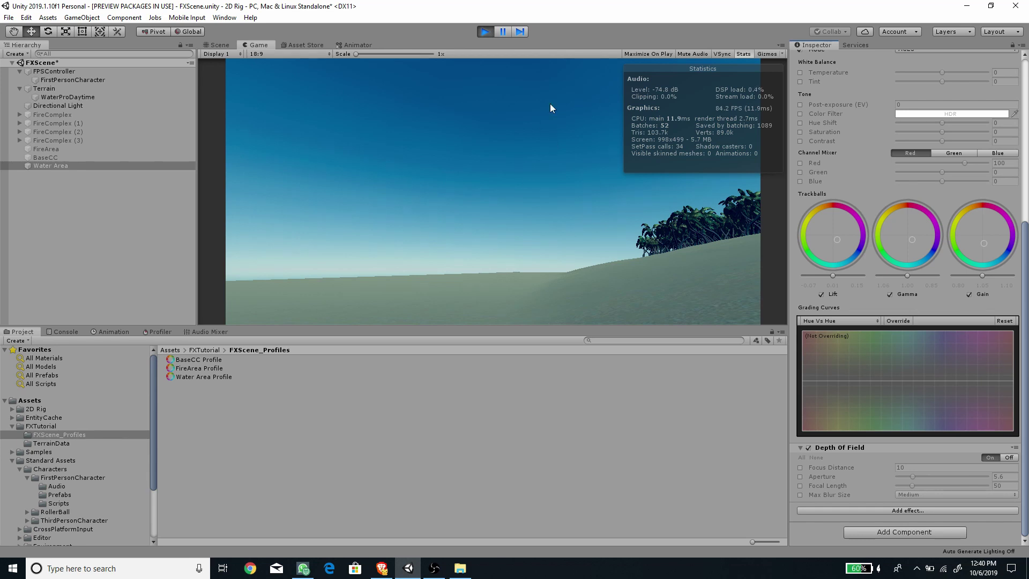
pyautogui.click(800, 467)
pyautogui.click(801, 477)
pyautogui.click(801, 486)
pyautogui.click(801, 495)
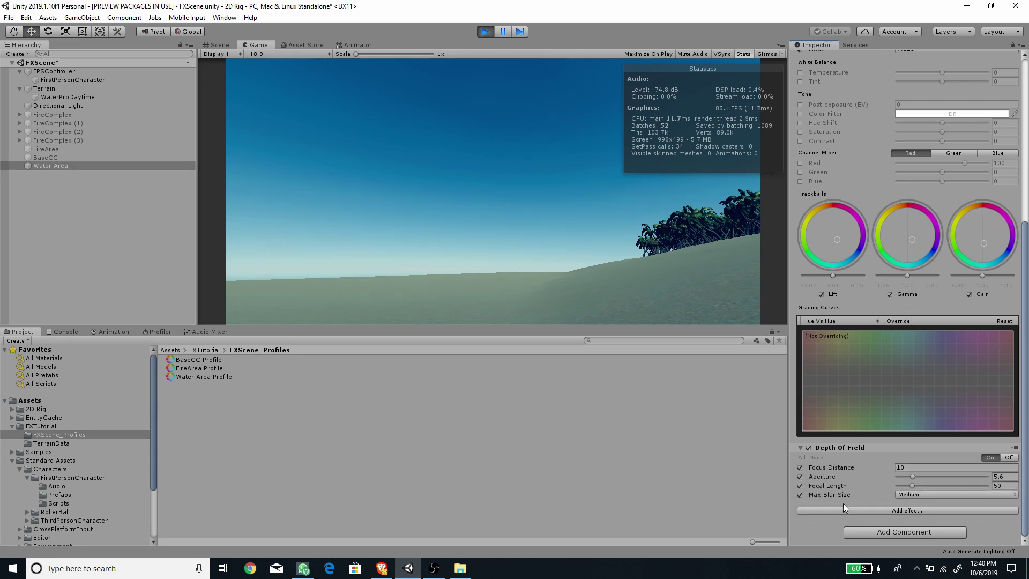
# Step: Set the Depth of Field Max Blur Size to Very Large, Focus Distance to 0.1 and Aperture to 0.1
pyautogui.click(908, 495)
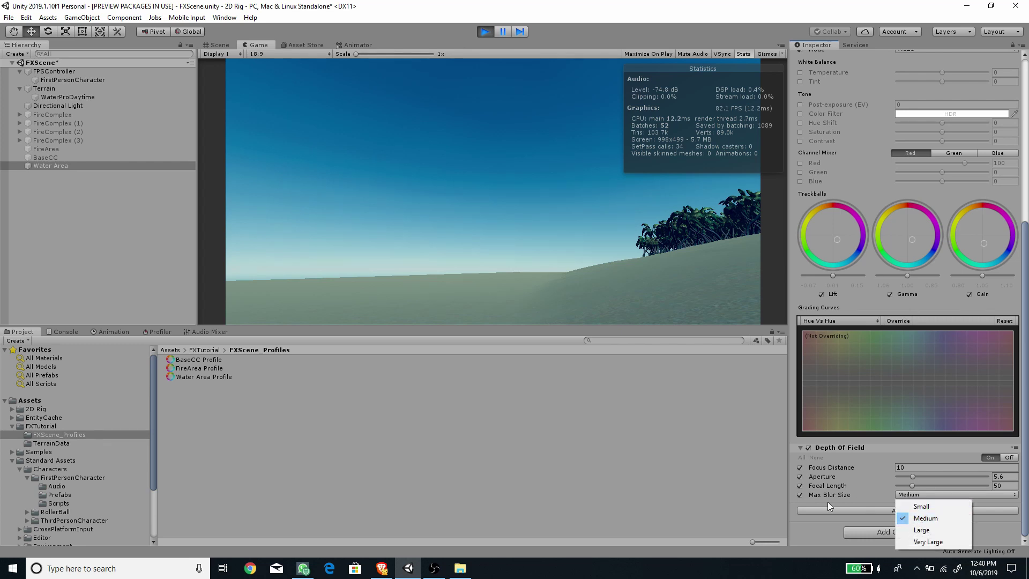
pyautogui.click(914, 542)
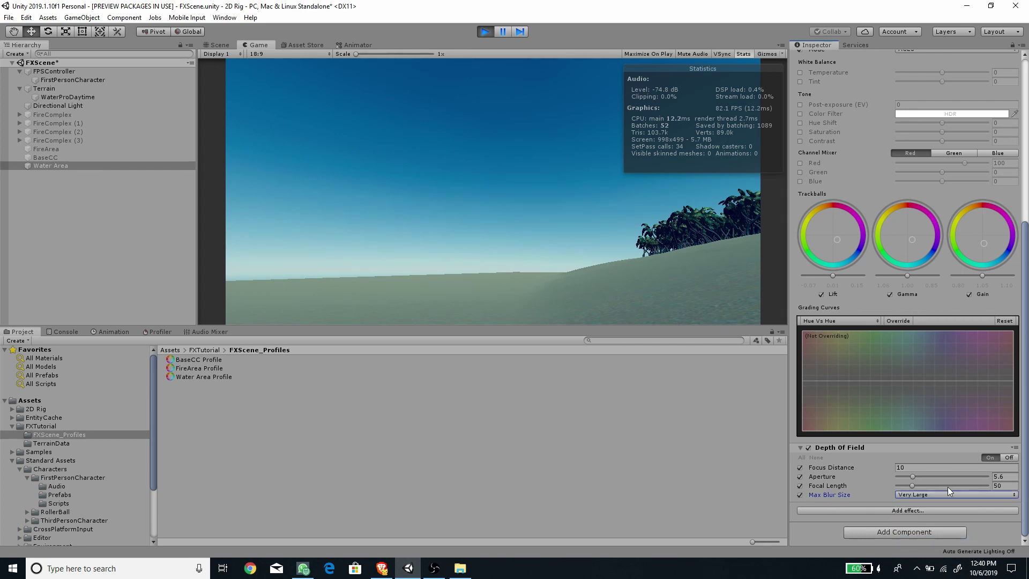
pyautogui.click(910, 467)
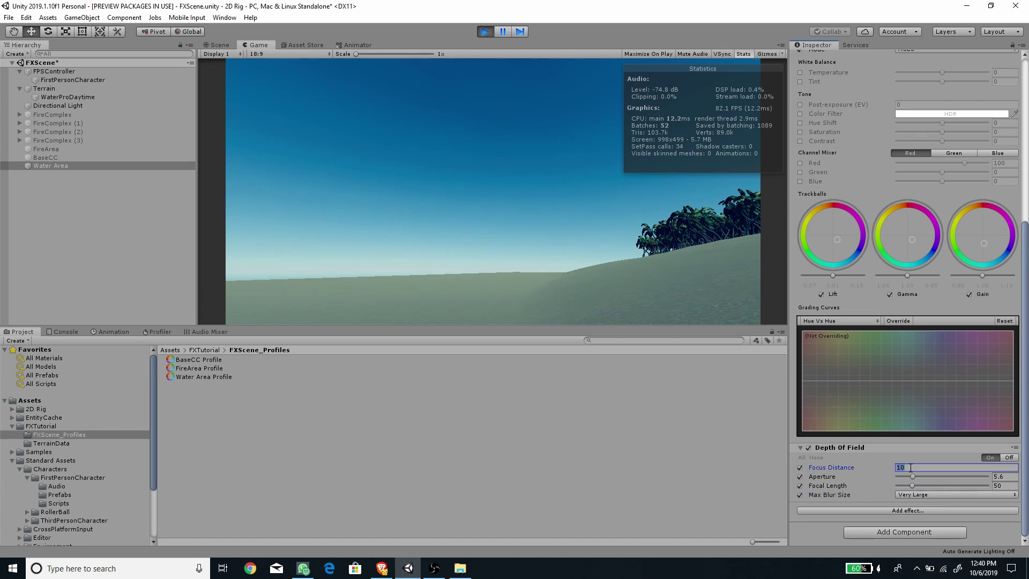
pyautogui.write('0.')
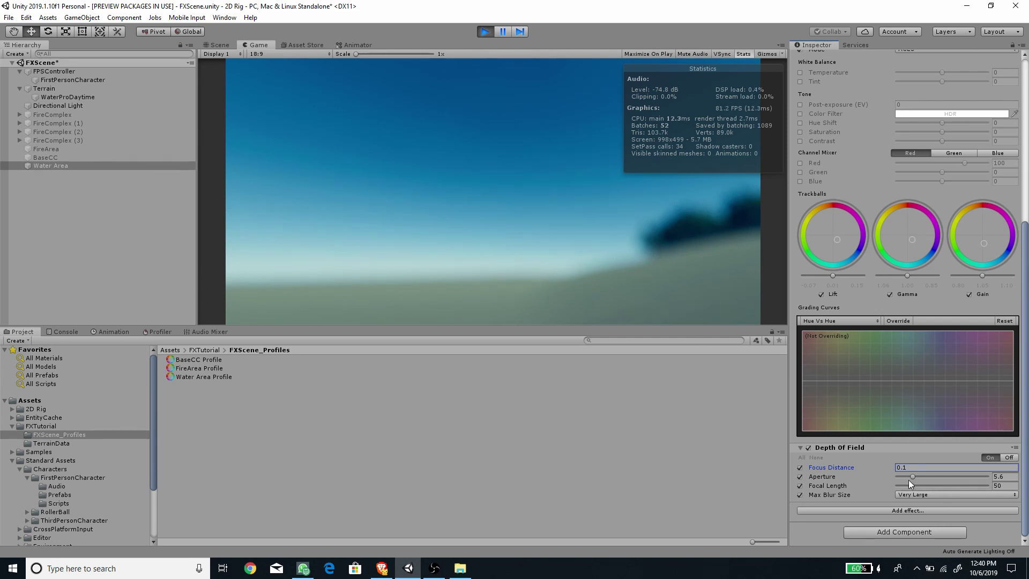
pyautogui.moveTo(913, 477); pyautogui.dragTo(890, 485)
# Step: Walk the player in and out of the water area to test the underwater blur and tint, and end Play mode
pyautogui.moveTo(503, 222); pyautogui.dragTo(595, 215)
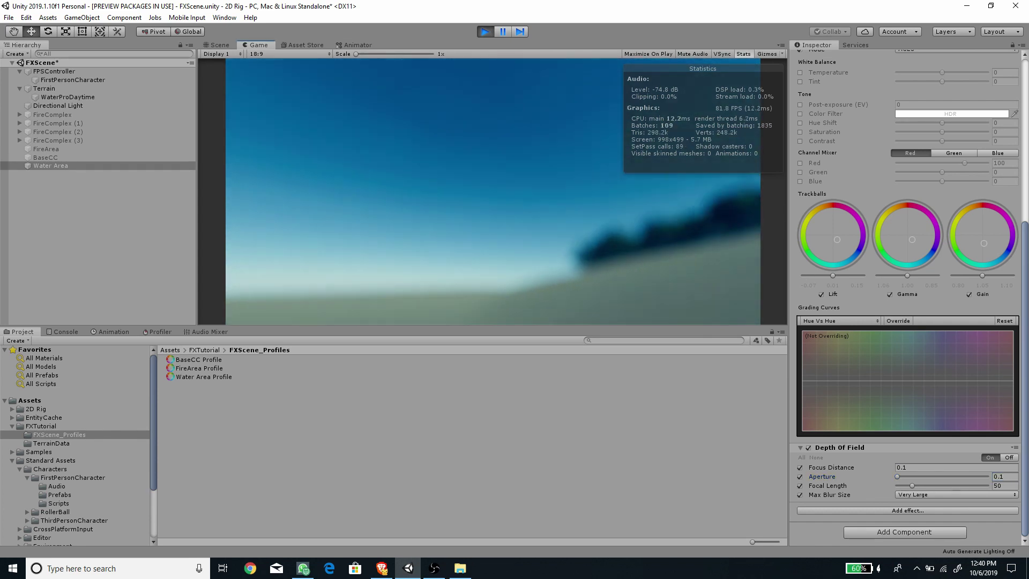
pyautogui.press('w')
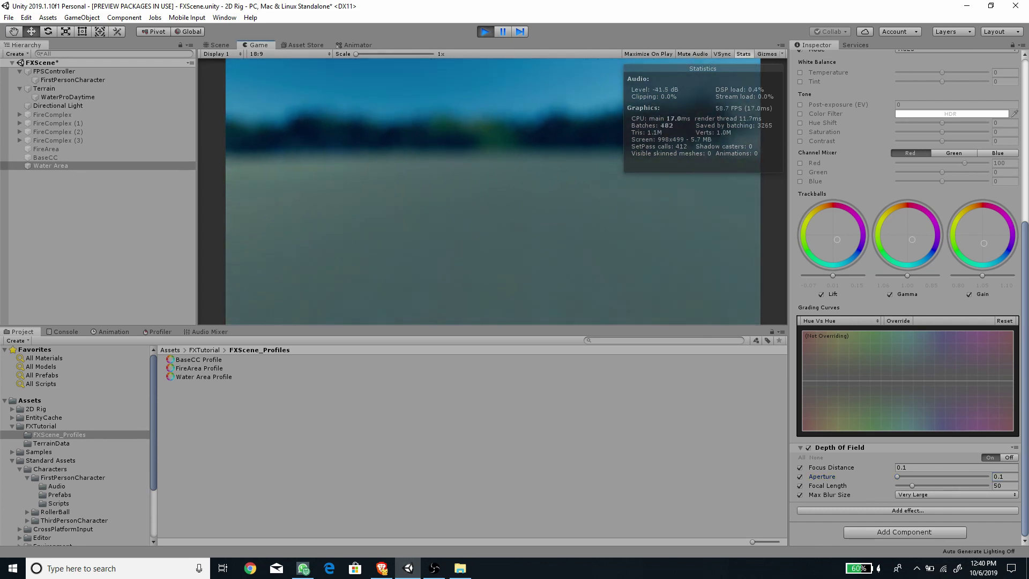
pyautogui.press('w')
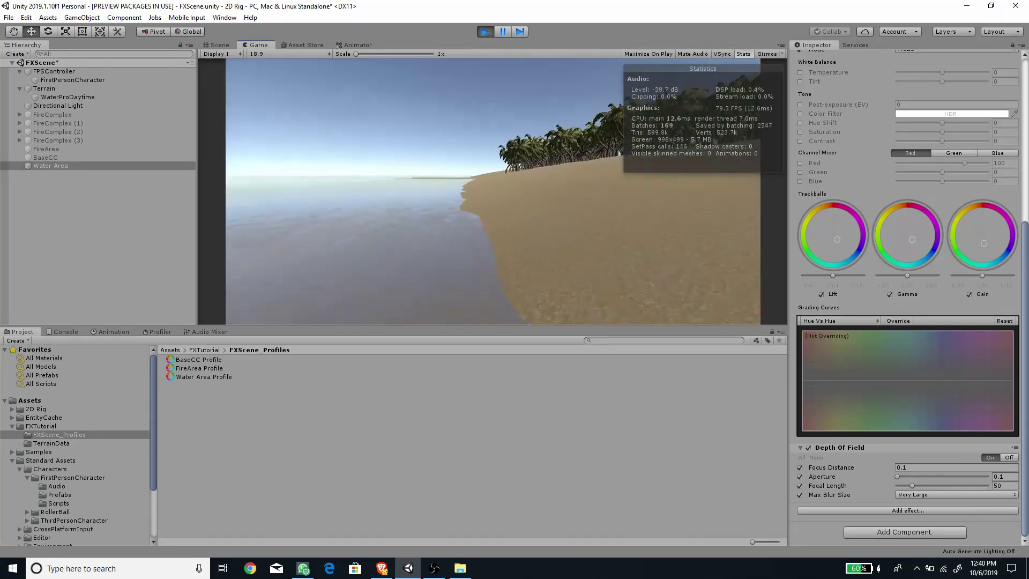
pyautogui.press('w')
pyautogui.press('w')
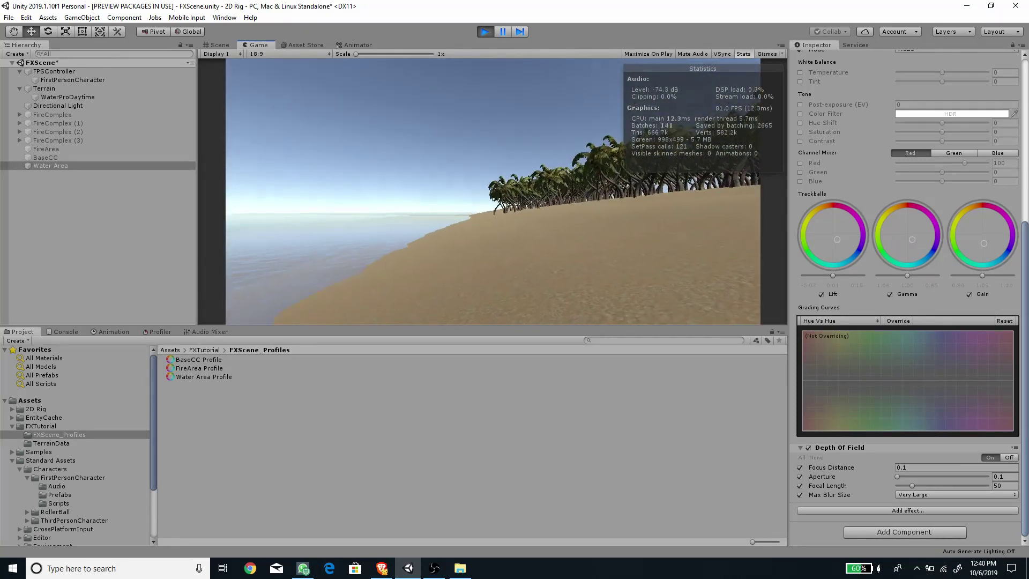
pyautogui.press('w')
pyautogui.press('w')
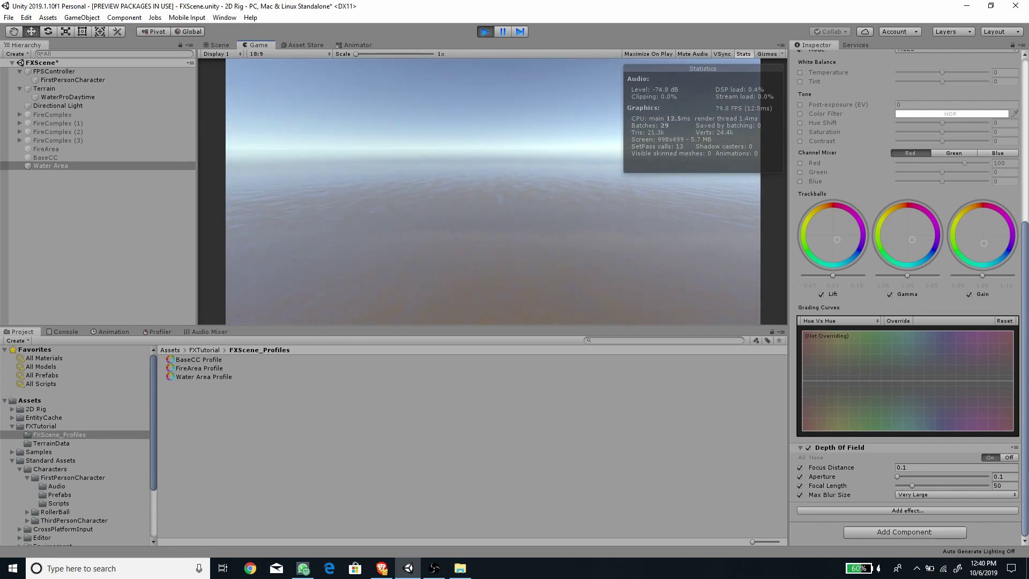
pyautogui.press('w')
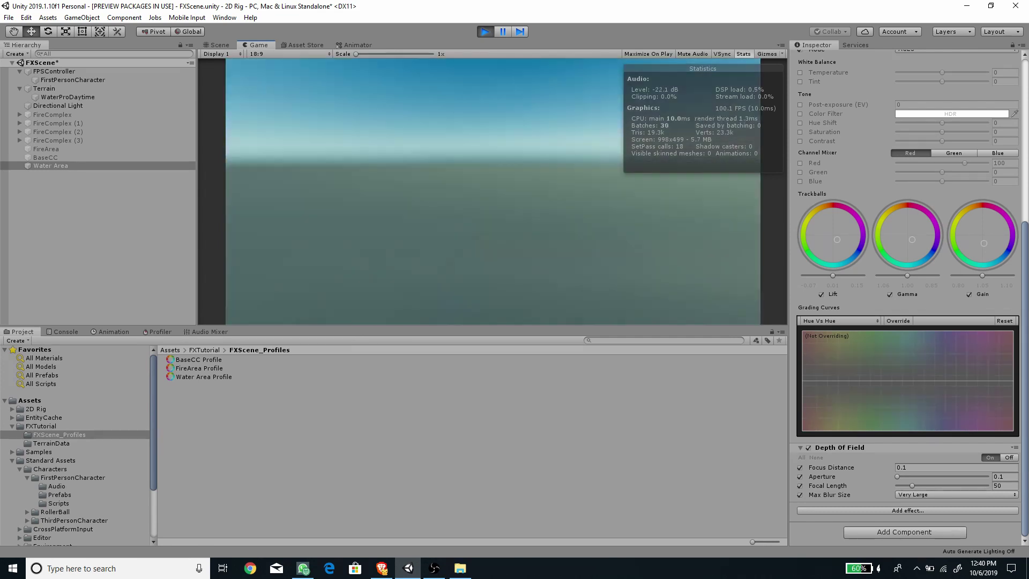
pyautogui.press('w')
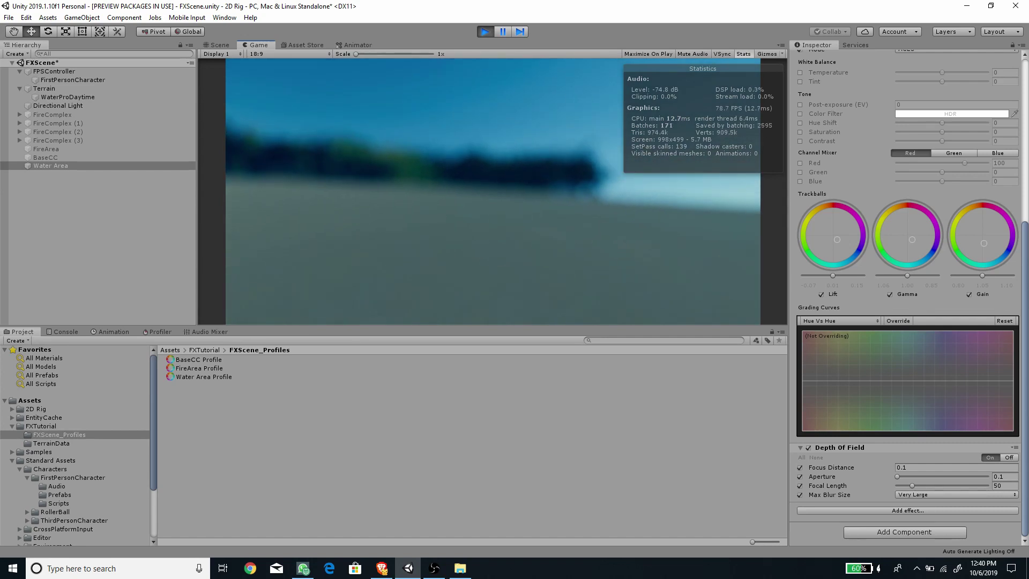
pyautogui.moveTo(493, 192)
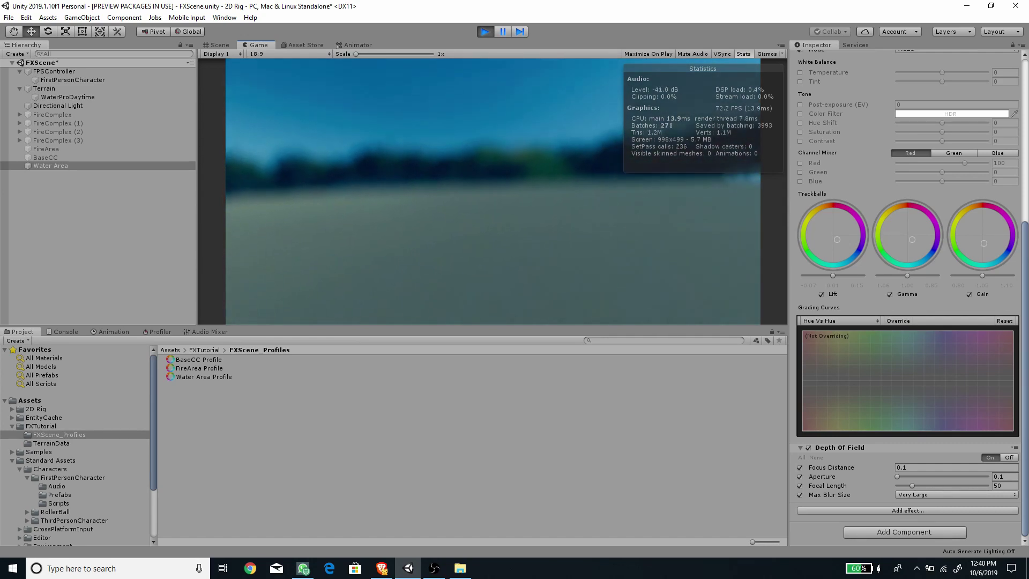
pyautogui.press('w')
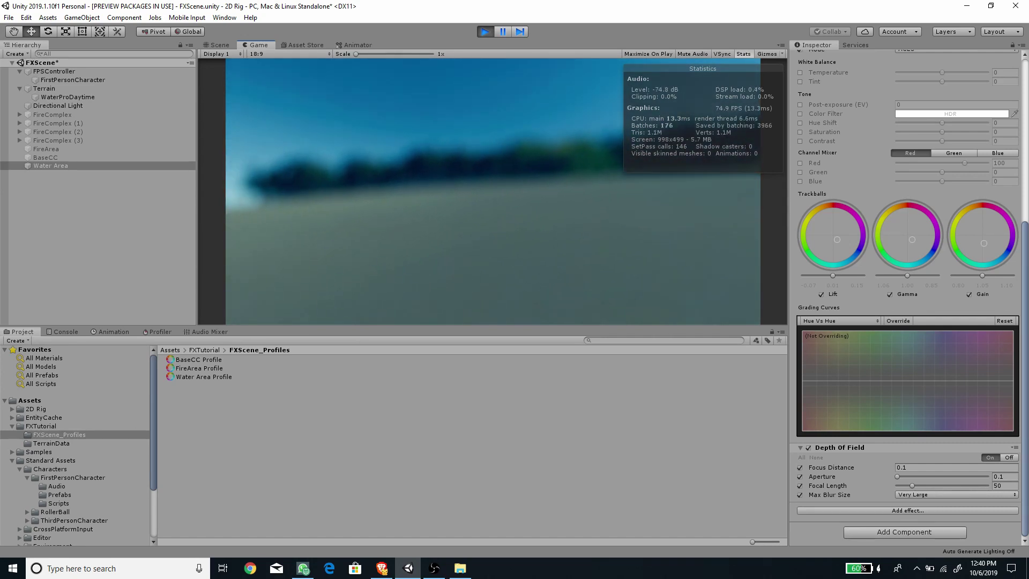
pyautogui.press('Escape')
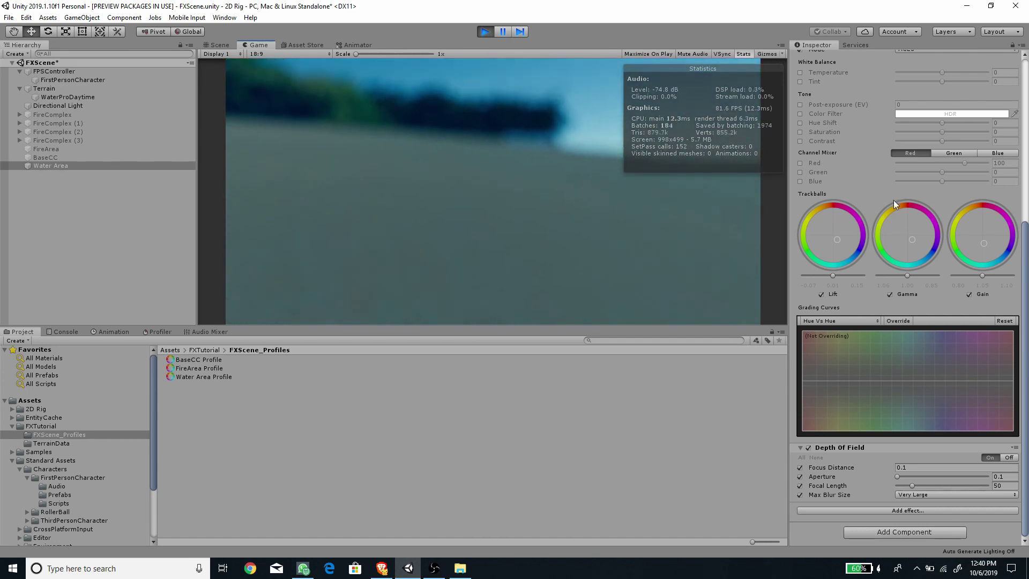
pyautogui.click(484, 30)
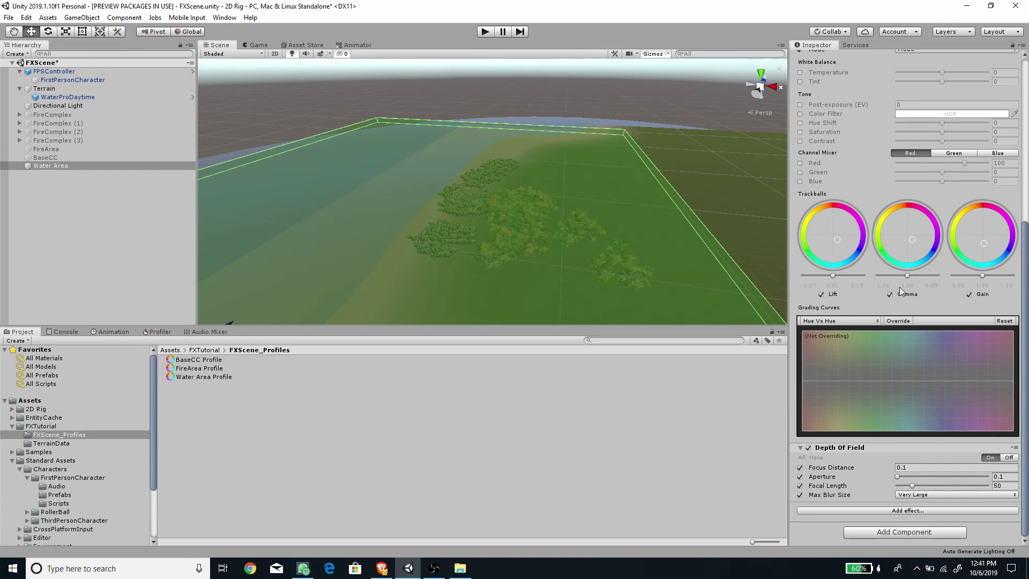
# Step: Review the Color Grading and Depth of Field overrides stored in the Water Area Profile asset and look over the water in the scene
pyautogui.click(218, 377)
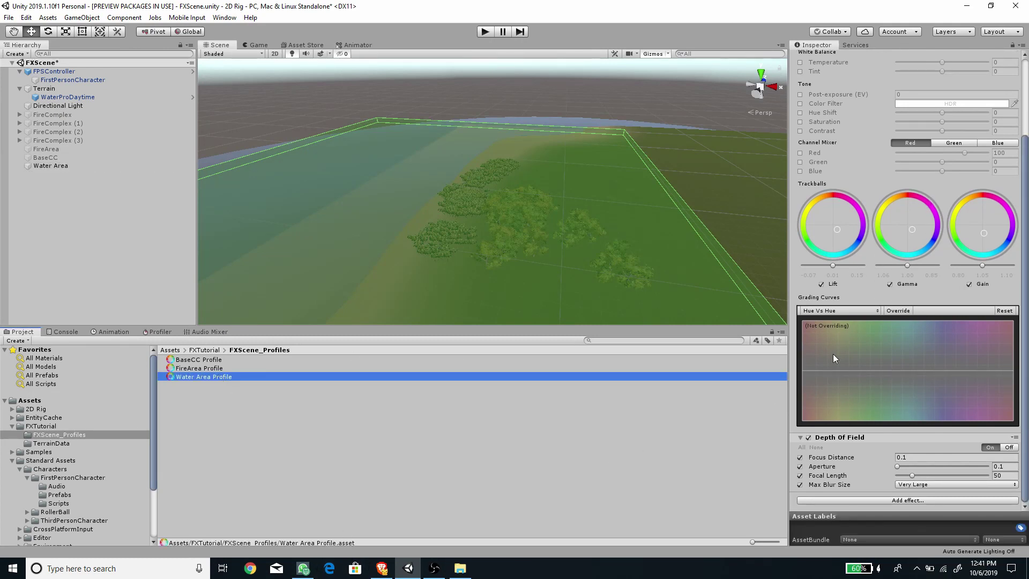
pyautogui.scroll(4, 873, 369)
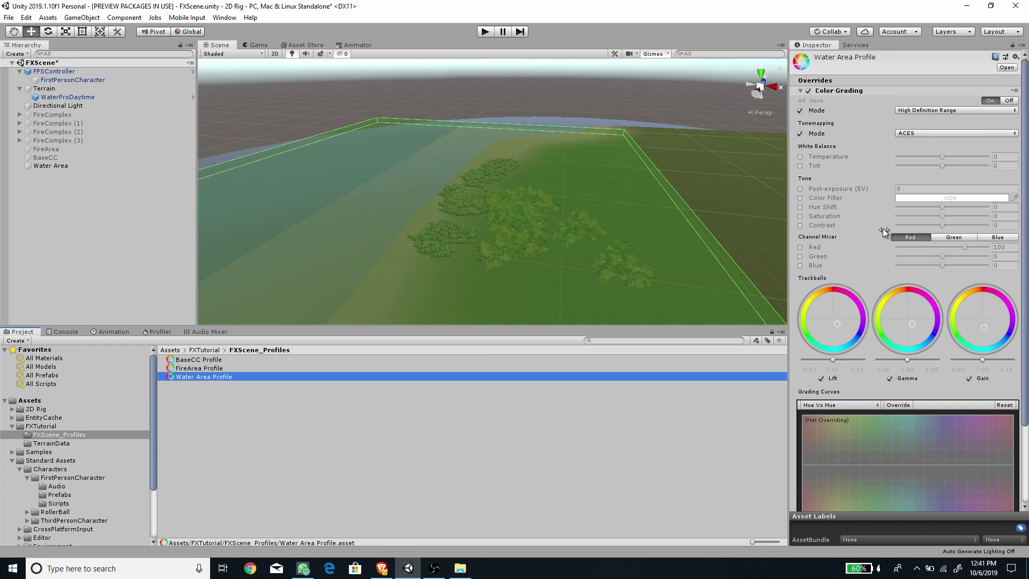
pyautogui.scroll(-4, 914, 255)
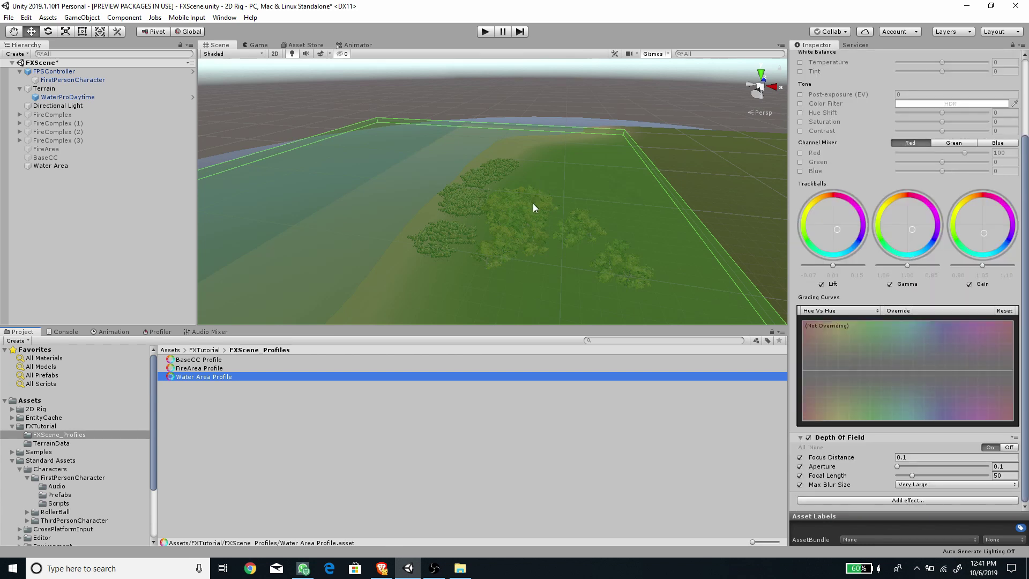
pyautogui.scroll(3, 532, 207)
pyautogui.keyDown('alt'); pyautogui.moveTo(516, 202); pyautogui.dragTo(643, 184); pyautogui.keyUp('alt')
pyautogui.keyDown('alt'); pyautogui.moveTo(644, 184); pyautogui.dragTo(638, 181, button='right'); pyautogui.keyUp('alt')
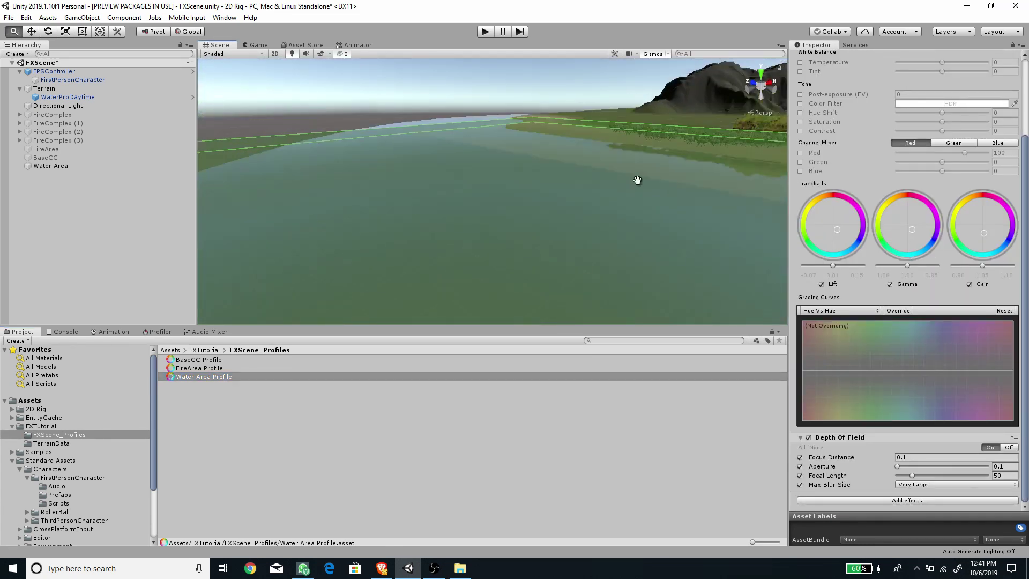
pyautogui.moveTo(637, 180); pyautogui.dragTo(420, 159, button='middle')
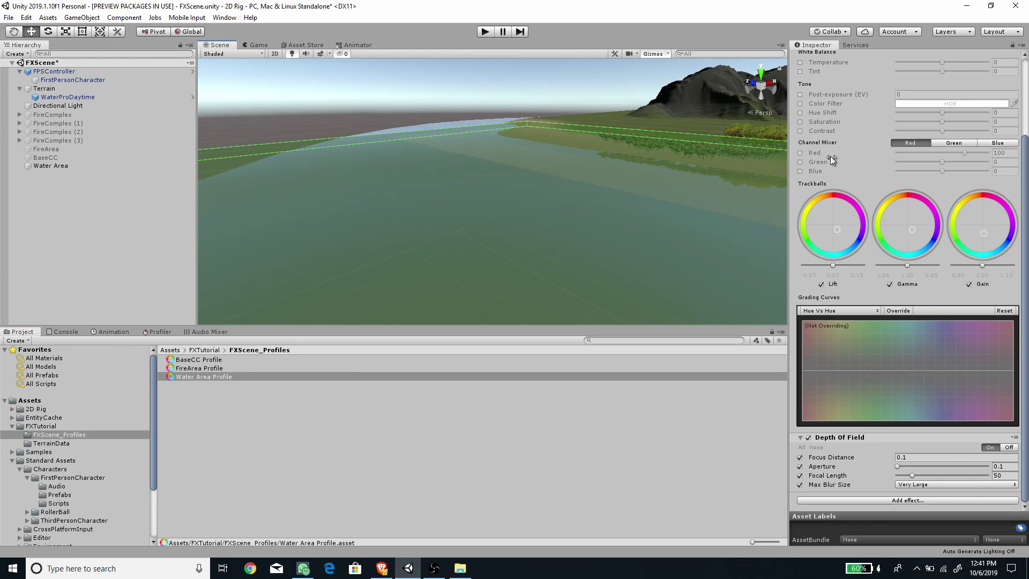
# Step: Inspect the rendering Color Space options in the Player settings, reached from the Build Settings, and close both windows
pyautogui.click(9, 17)
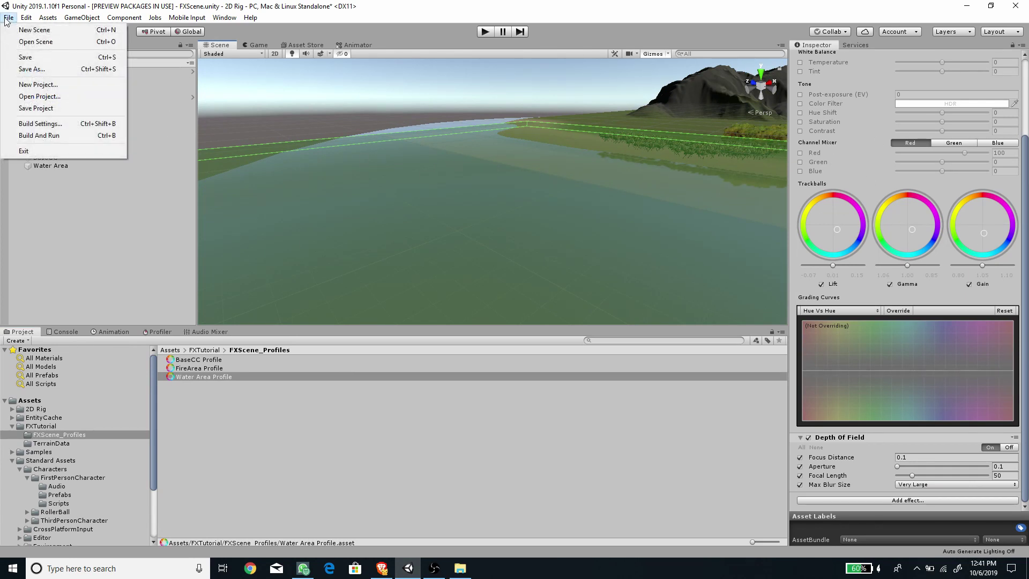
pyautogui.click(40, 123)
pyautogui.moveTo(295, 91); pyautogui.dragTo(335, 34)
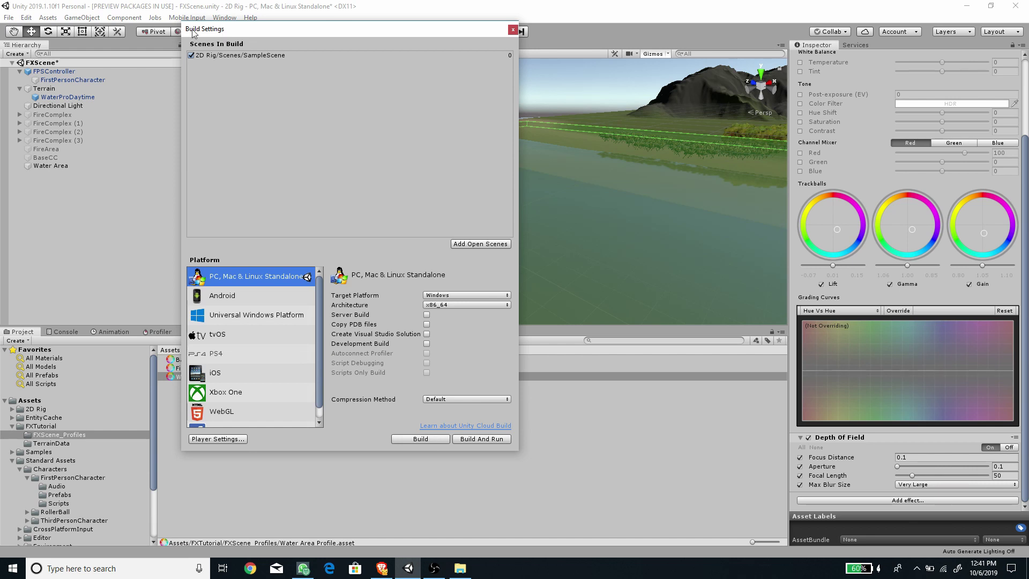
pyautogui.click(224, 440)
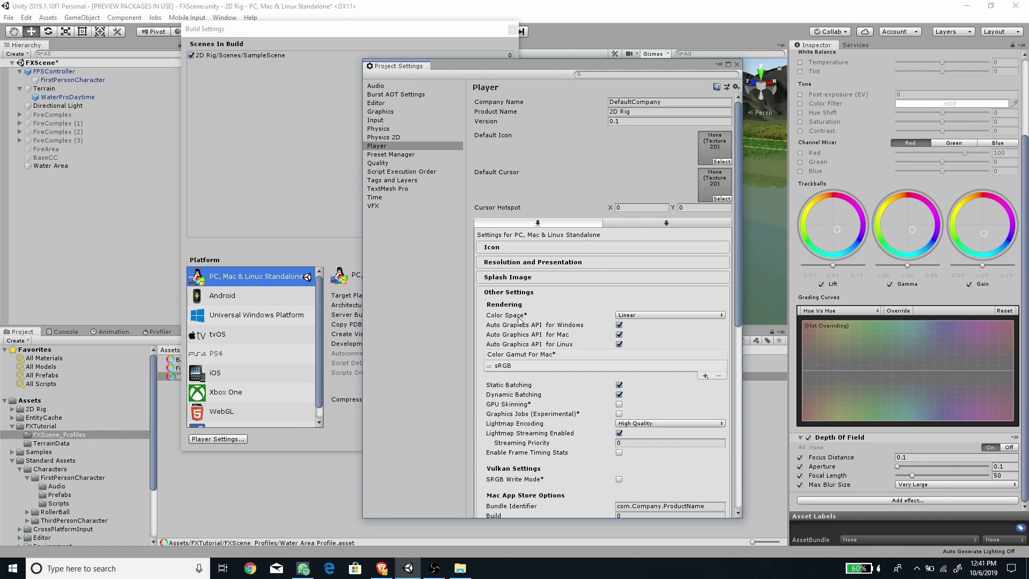
pyautogui.click(635, 316)
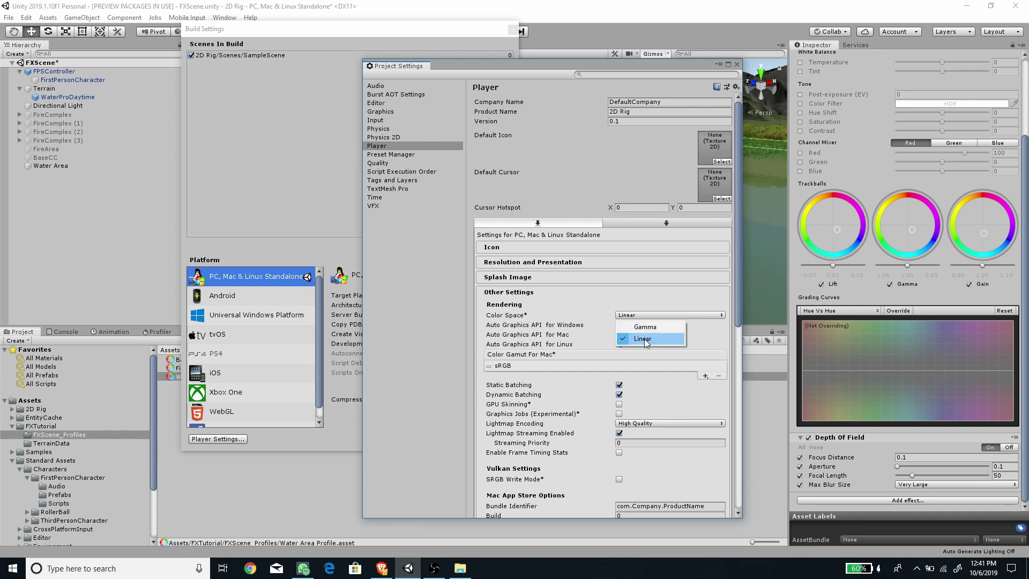
pyautogui.click(737, 64)
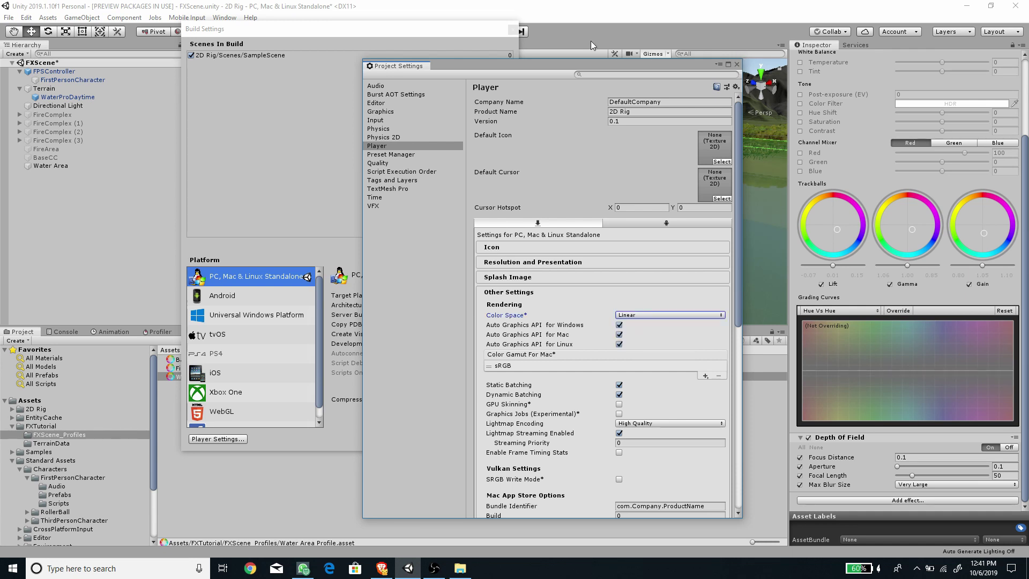
pyautogui.click(737, 65)
pyautogui.click(513, 29)
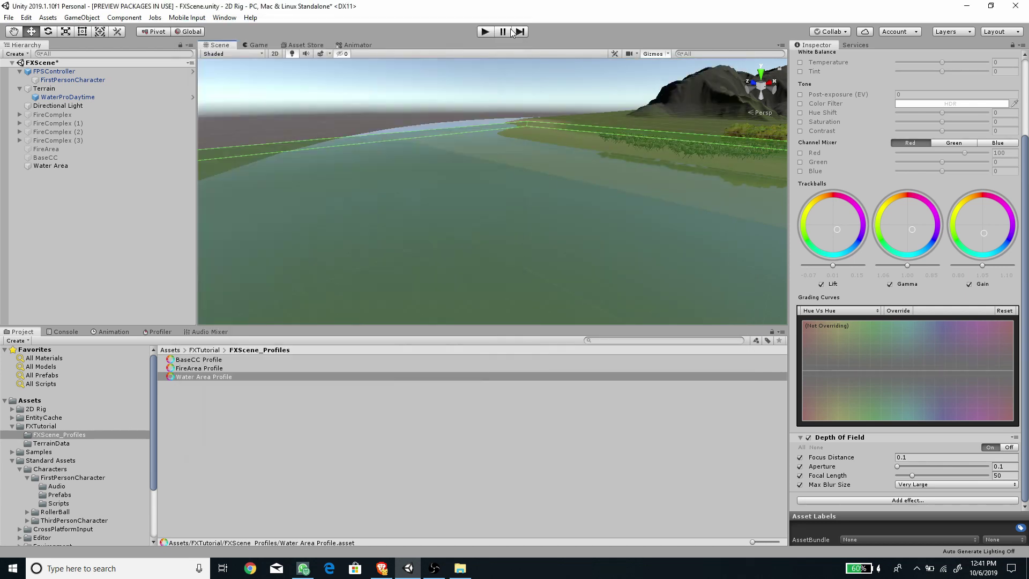
# Step: Reactivate the four FireComplex objects in the scene, from FireComplex to FireComplex (3)
pyautogui.moveTo(582, 148); pyautogui.dragTo(528, 187, button='middle')
pyautogui.moveTo(683, 195); pyautogui.dragTo(594, 199, button='middle')
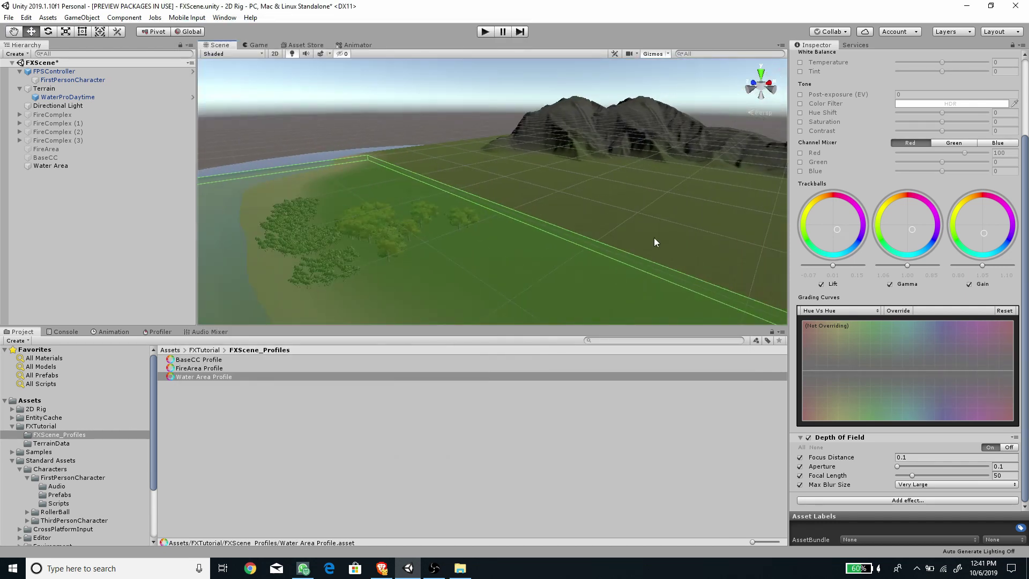
pyautogui.press('w')
pyautogui.moveTo(494, 244); pyautogui.dragTo(625, 204, button='right')
pyautogui.press('s')
pyautogui.click(180, 172)
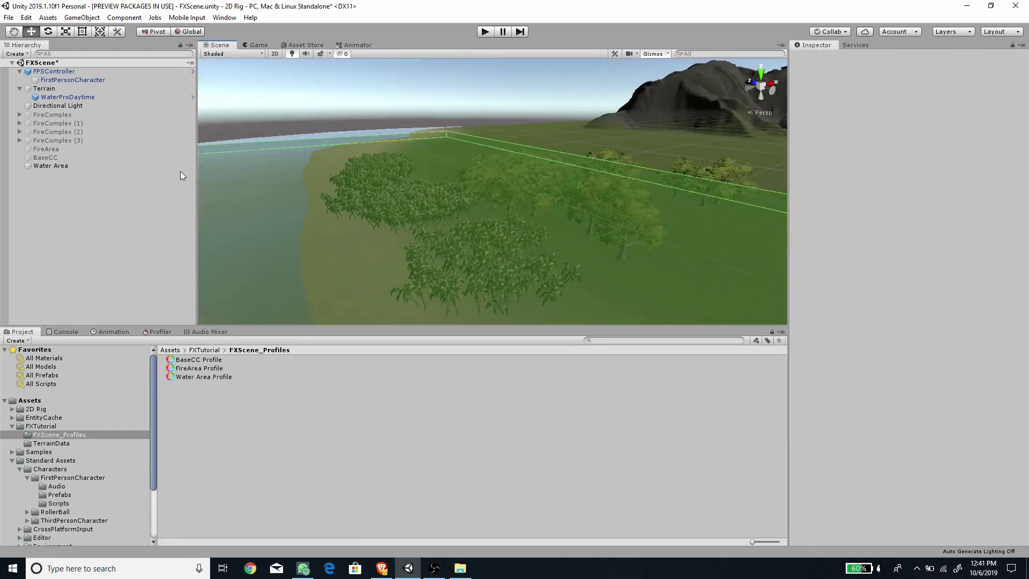
pyautogui.click(70, 115)
pyautogui.keyDown('shift'); pyautogui.click(80, 141); pyautogui.keyUp('shift')
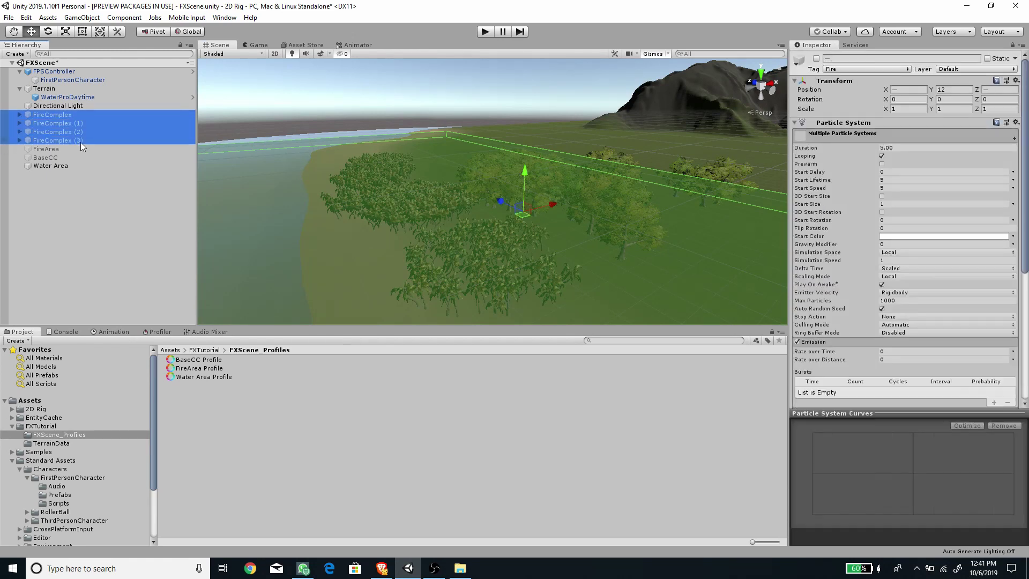
pyautogui.click(816, 61)
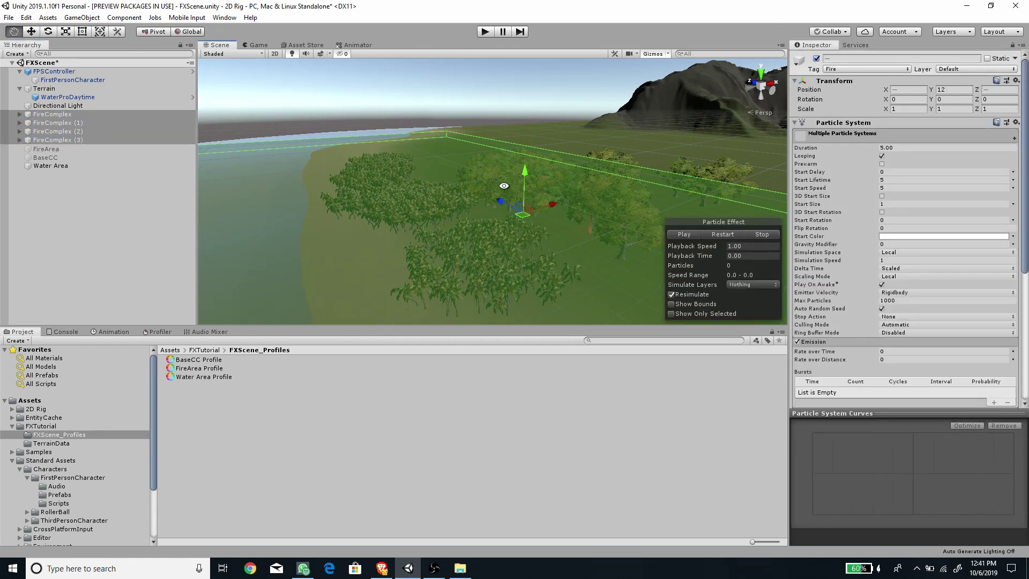
# Step: Frame the selected fires among the trees and play their particle effect preview in the scene
pyautogui.keyDown('alt'); pyautogui.moveTo(503, 188); pyautogui.dragTo(628, 170); pyautogui.keyUp('alt')
pyautogui.press('f')
pyautogui.scroll(10, 597, 207)
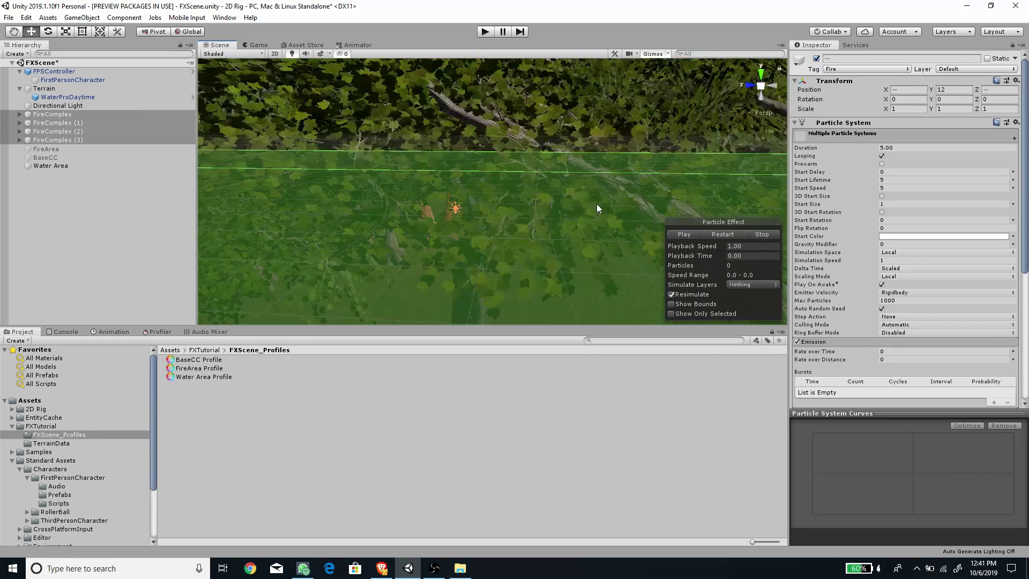
pyautogui.click(684, 234)
pyautogui.keyDown('alt'); pyautogui.moveTo(534, 212); pyautogui.dragTo(556, 192); pyautogui.keyUp('alt')
pyautogui.scroll(-4, 556, 179)
pyautogui.scroll(-3, 555, 193)
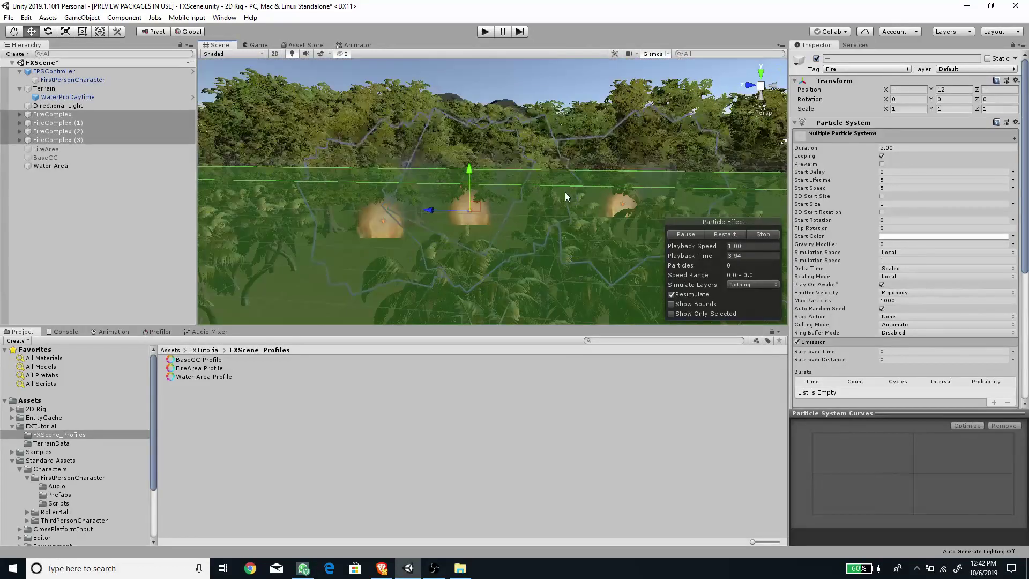
# Step: Activate the FireArea object and bring its box volume around the fires into view
pyautogui.click(60, 189)
pyautogui.click(55, 149)
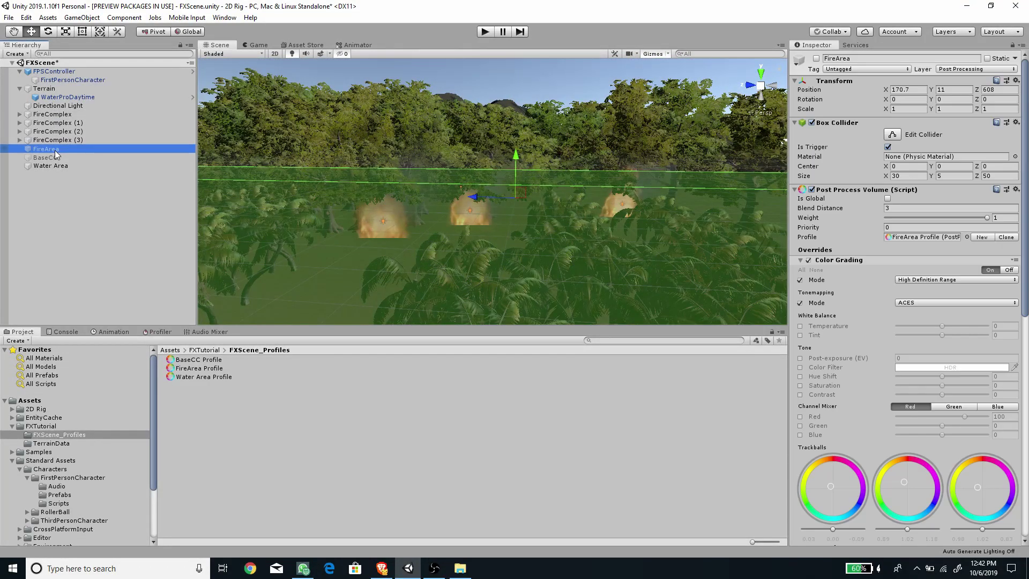
pyautogui.click(817, 59)
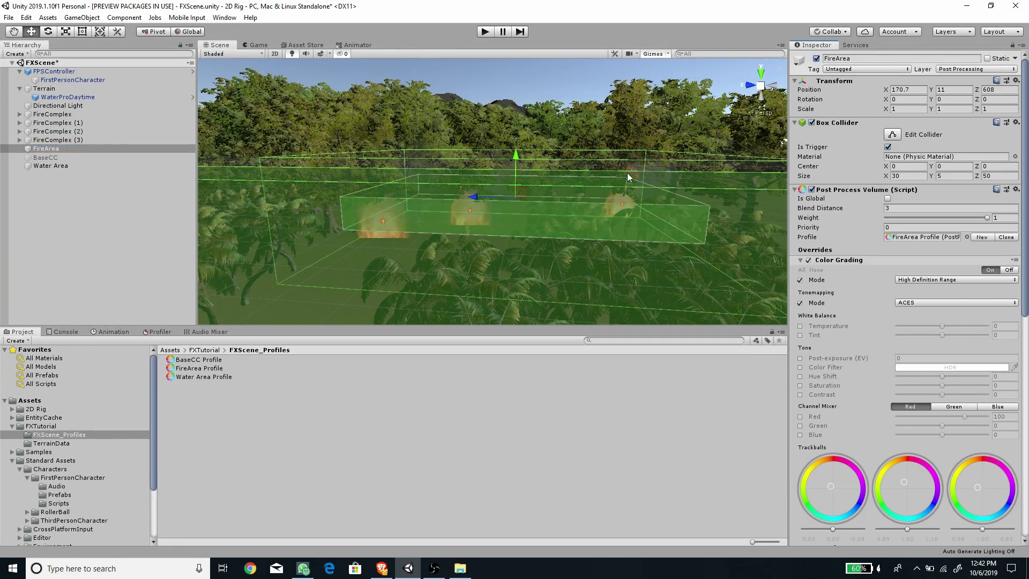
pyautogui.scroll(-5, 591, 170)
pyautogui.keyDown('alt'); pyautogui.moveTo(591, 171); pyautogui.dragTo(423, 178); pyautogui.keyUp('alt')
pyautogui.moveTo(423, 178); pyautogui.dragTo(603, 215, button='middle')
pyautogui.scroll(3, 603, 215)
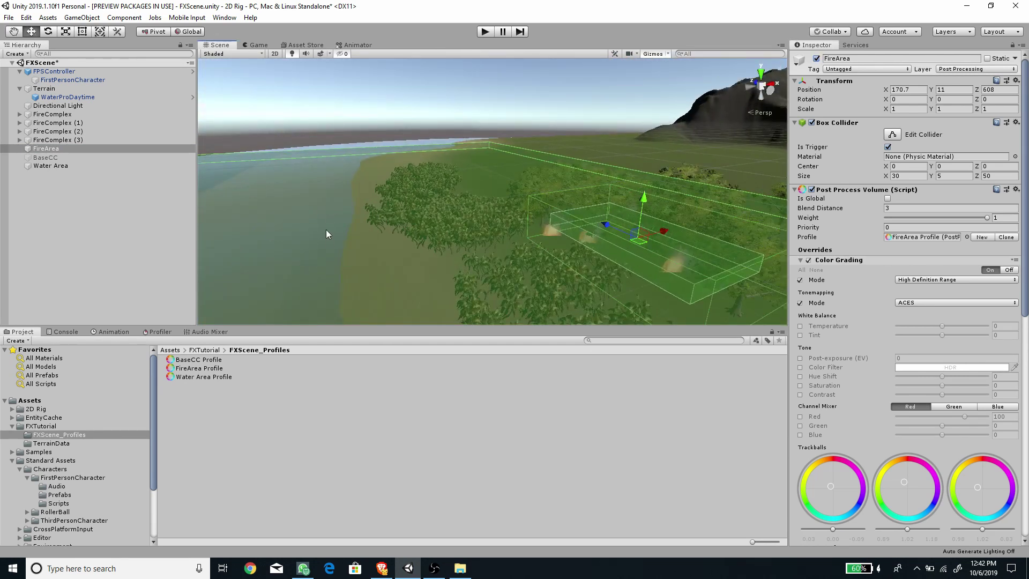
# Step: Remove the Vignette override from the FireArea post-process volume
pyautogui.scroll(-5, 869, 299)
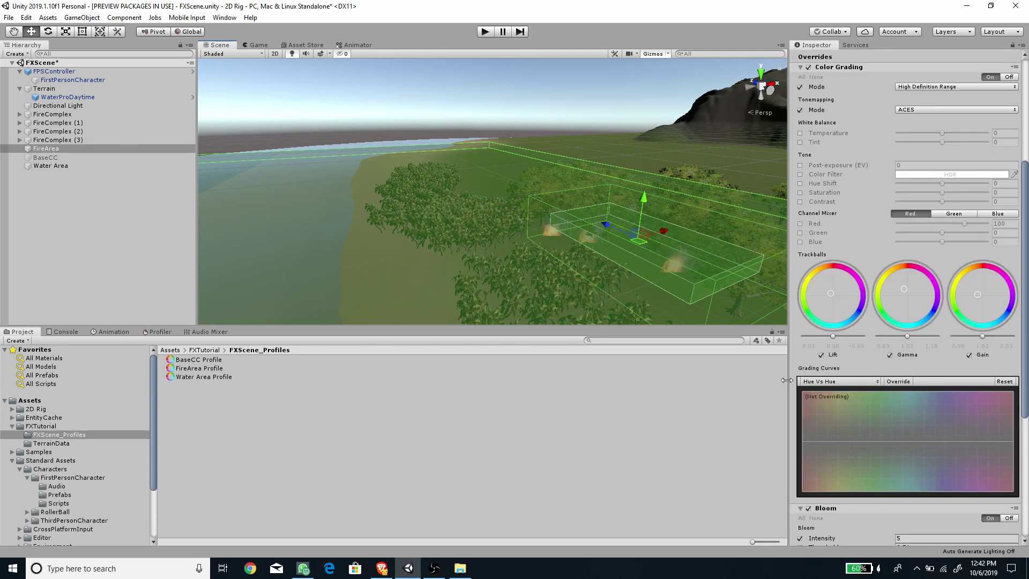
pyautogui.scroll(5, 863, 423)
pyautogui.scroll(-10, 866, 421)
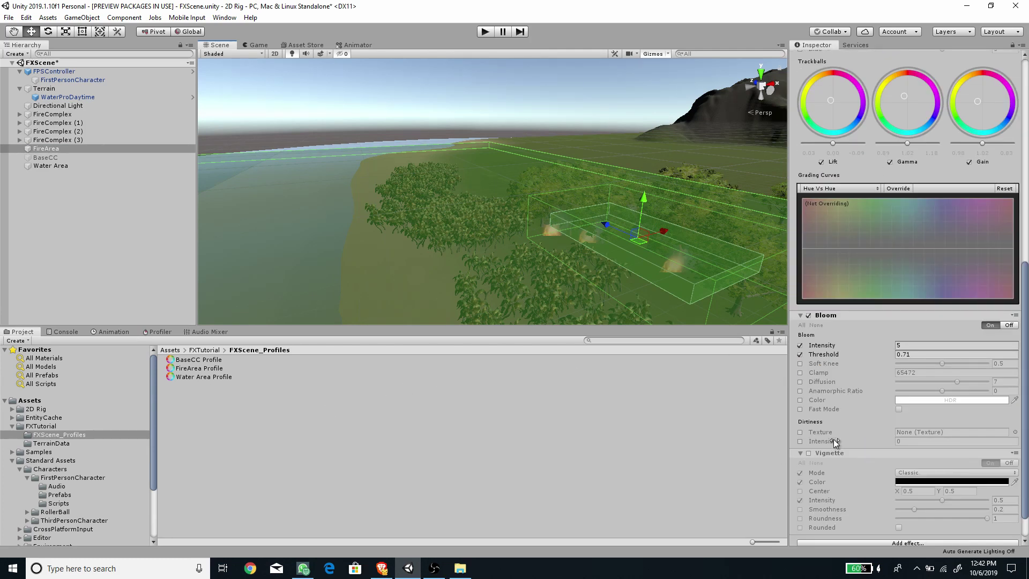
pyautogui.scroll(-1, 834, 439)
pyautogui.rightClick(831, 422)
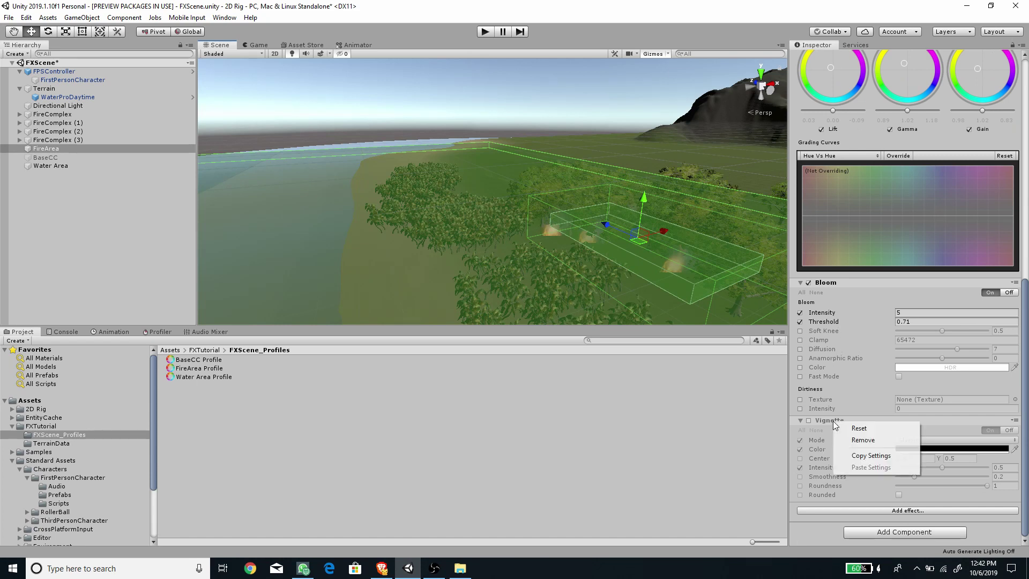
pyautogui.click(842, 441)
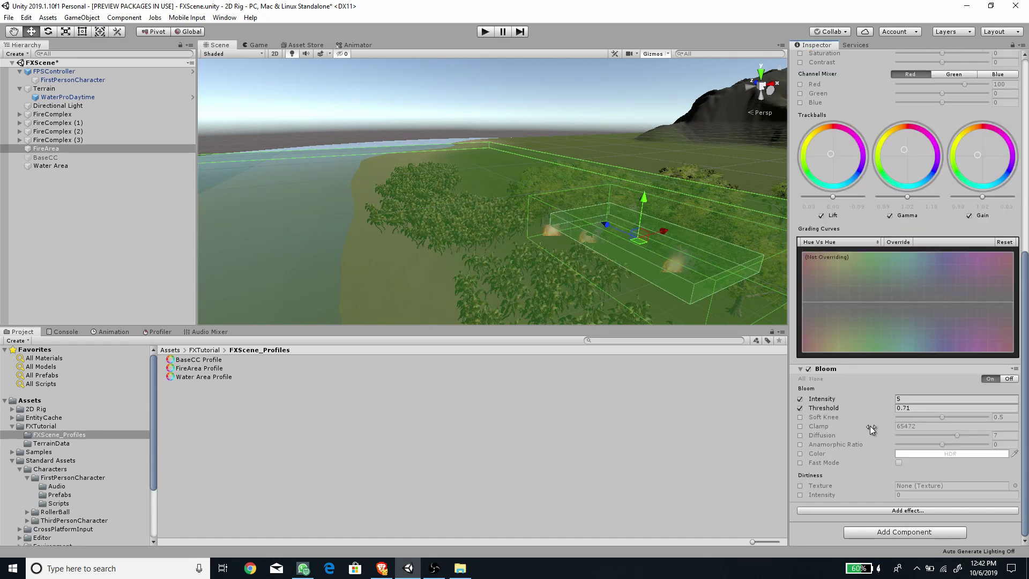
# Step: Review FireArea's Color Grading and Bloom overrides and examine its collider and blend bounds around the fires
pyautogui.scroll(10, 870, 426)
pyautogui.scroll(-10, 837, 285)
pyautogui.moveTo(668, 259); pyautogui.dragTo(648, 252, button='middle')
pyautogui.keyDown('alt'); pyautogui.moveTo(647, 210); pyautogui.dragTo(608, 210); pyautogui.keyUp('alt')
pyautogui.moveTo(607, 210); pyautogui.dragTo(560, 270, button='right')
pyautogui.keyDown('alt'); pyautogui.moveTo(531, 242); pyautogui.dragTo(515, 216); pyautogui.keyUp('alt')
pyautogui.moveTo(516, 216); pyautogui.dragTo(422, 238, button='right')
pyautogui.keyDown('alt'); pyautogui.moveTo(378, 221); pyautogui.dragTo(442, 215); pyautogui.keyUp('alt')
pyautogui.moveTo(441, 215); pyautogui.dragTo(435, 220, button='right')
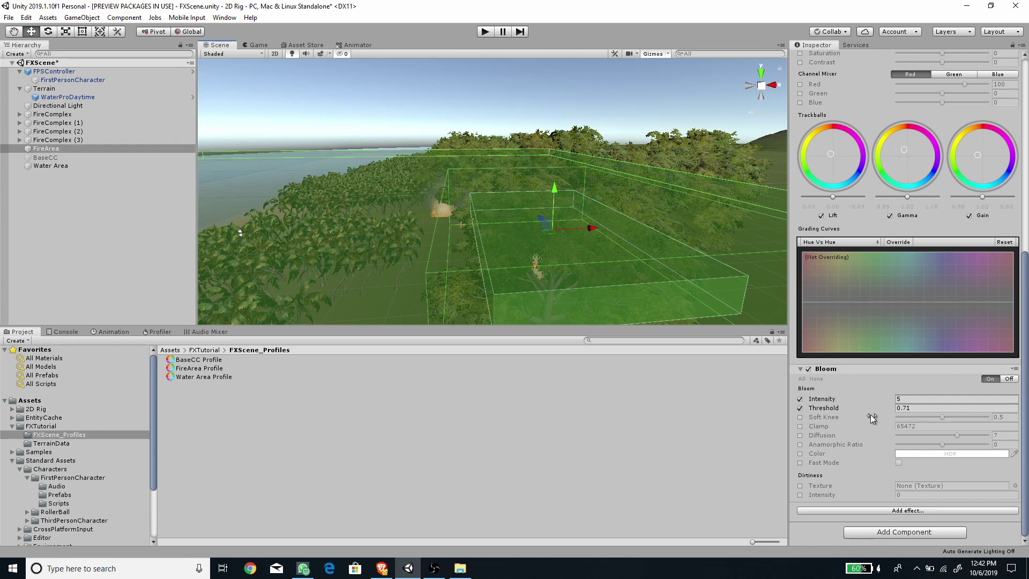
# Step: Set the FireArea volume's Blend Distance to 5
pyautogui.scroll(10, 870, 414)
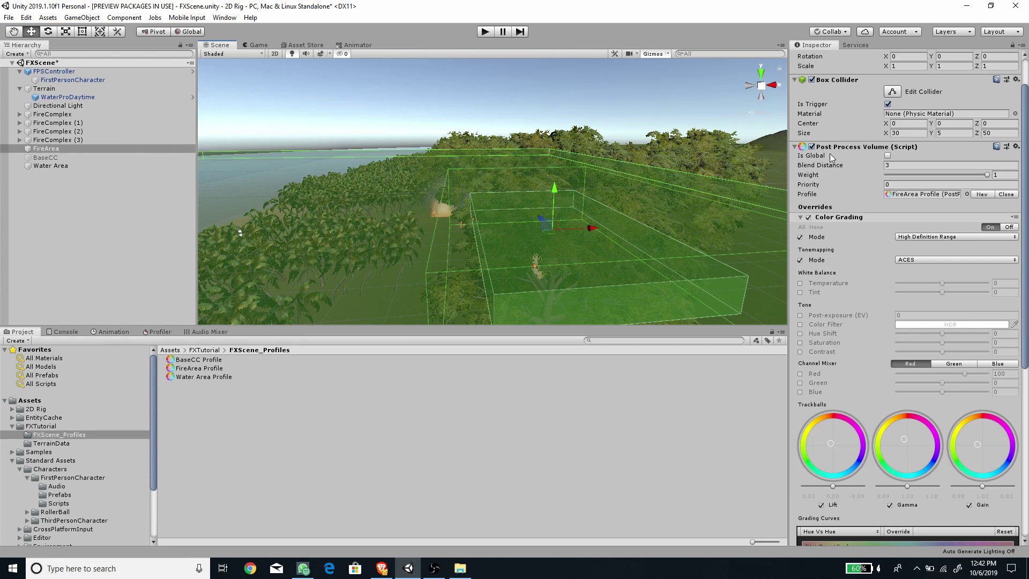
pyautogui.click(899, 167)
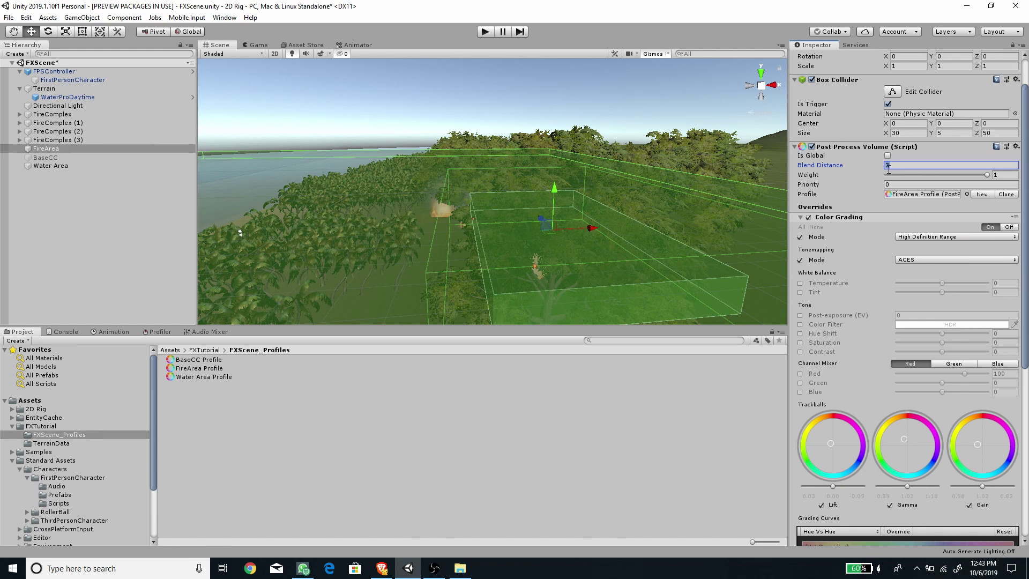
pyautogui.write('5')
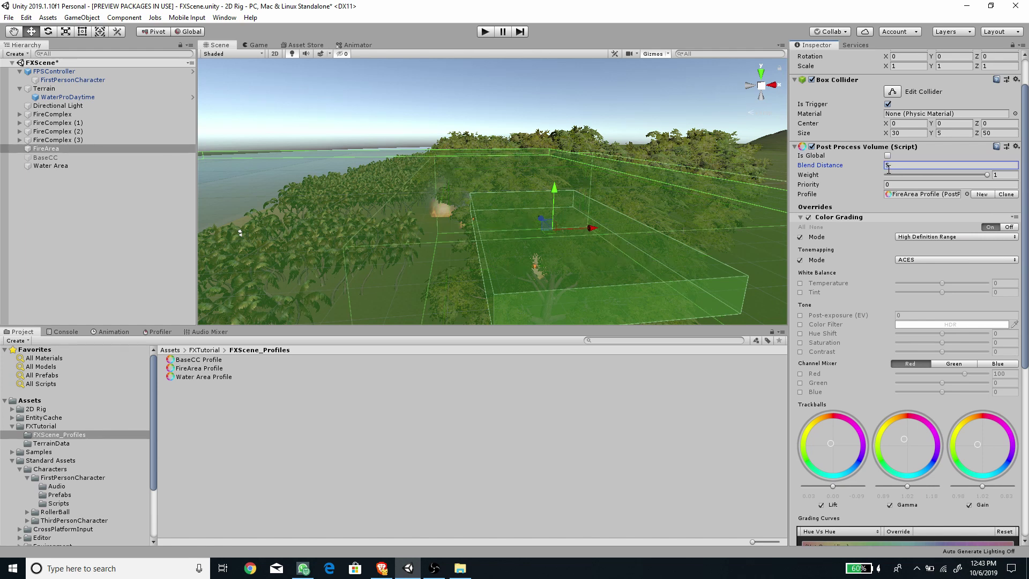
pyautogui.moveTo(493, 202); pyautogui.dragTo(498, 198, button='right')
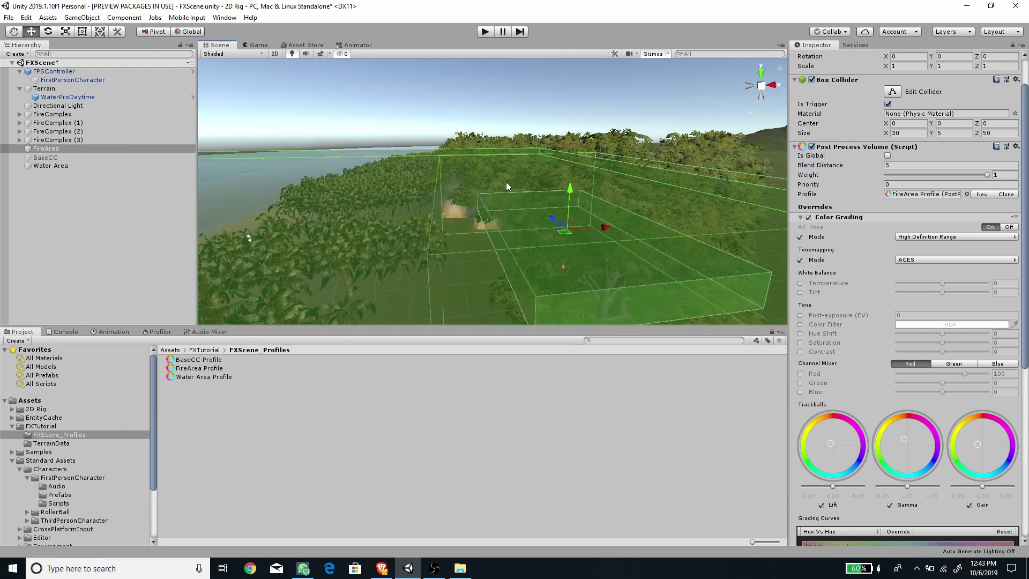
pyautogui.scroll(-3, 564, 189)
pyautogui.scroll(2, 915, 221)
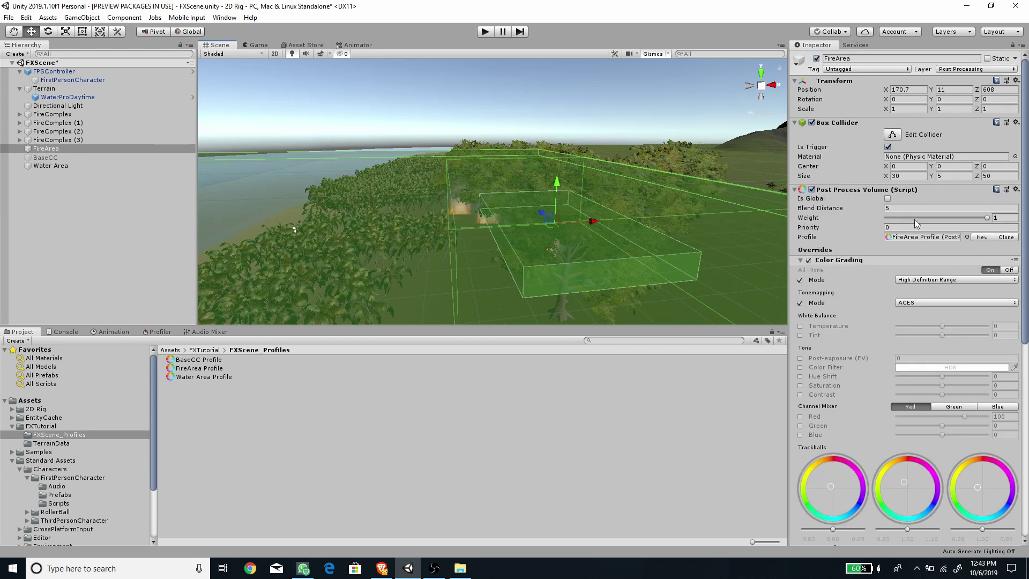
# Step: Check which layer FireArea is assigned to and leave the assignment as it is
pyautogui.click(969, 69)
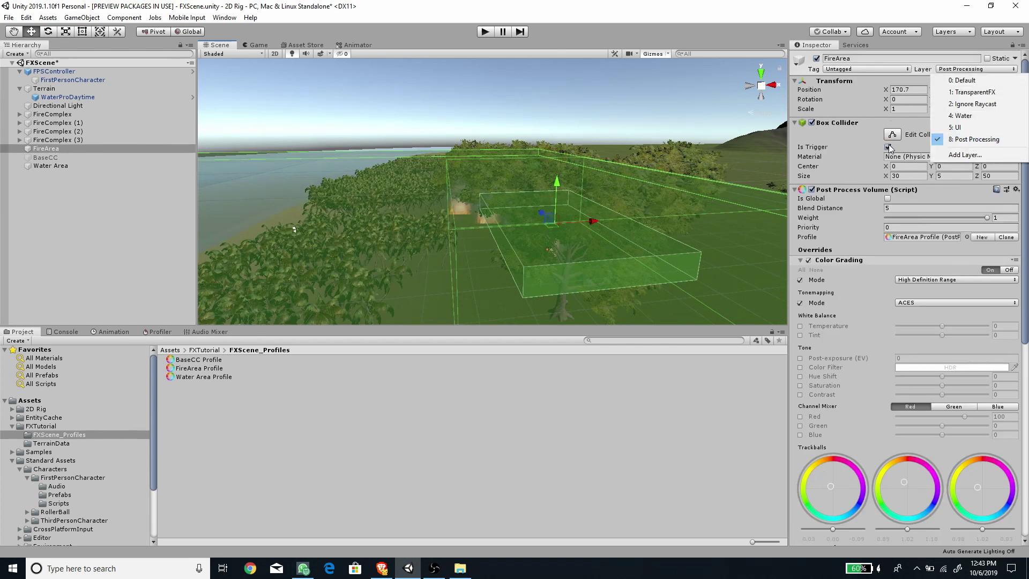
pyautogui.click(298, 142)
pyautogui.moveTo(396, 146); pyautogui.dragTo(483, 276, button='right')
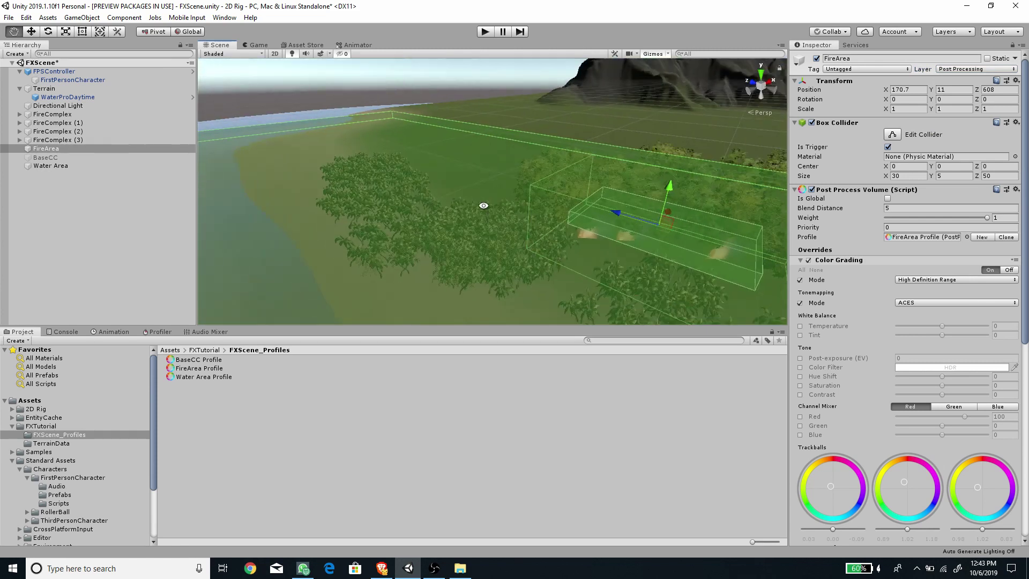
# Step: Play the scene, walk the player in and out of the fire area to test its color grading and bloom, and end Play mode
pyautogui.click(485, 32)
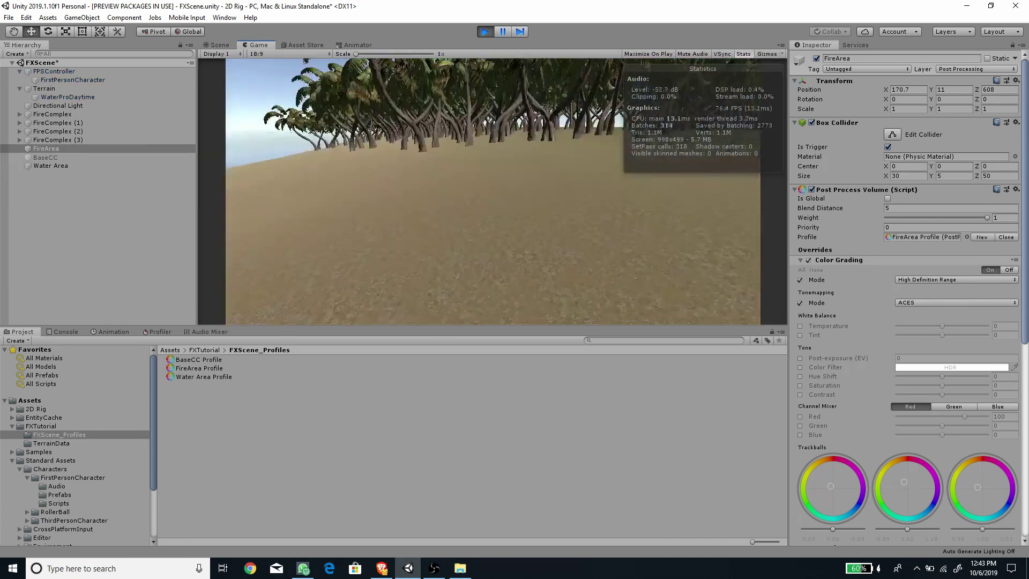
pyautogui.press('w')
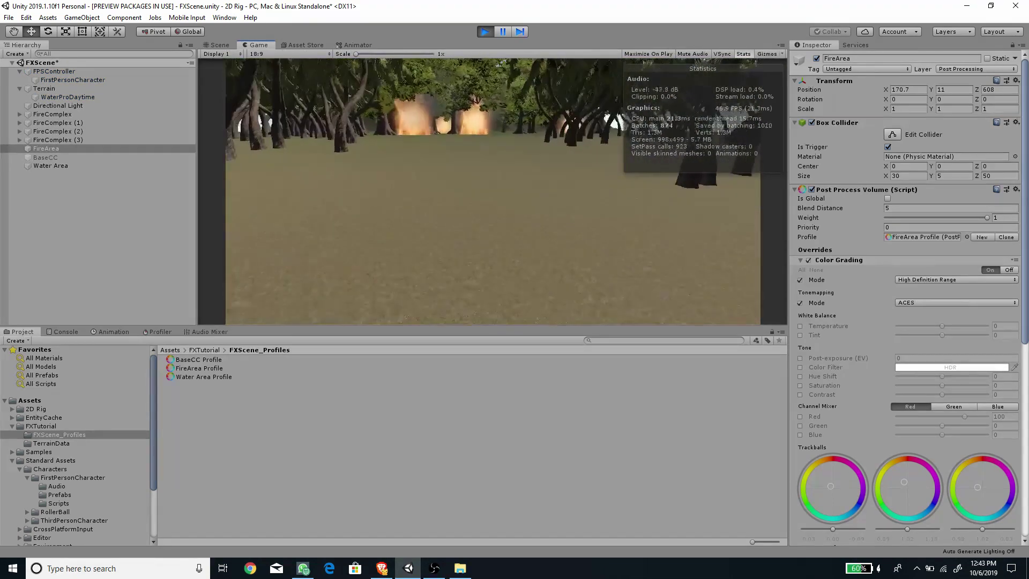
pyautogui.press('w')
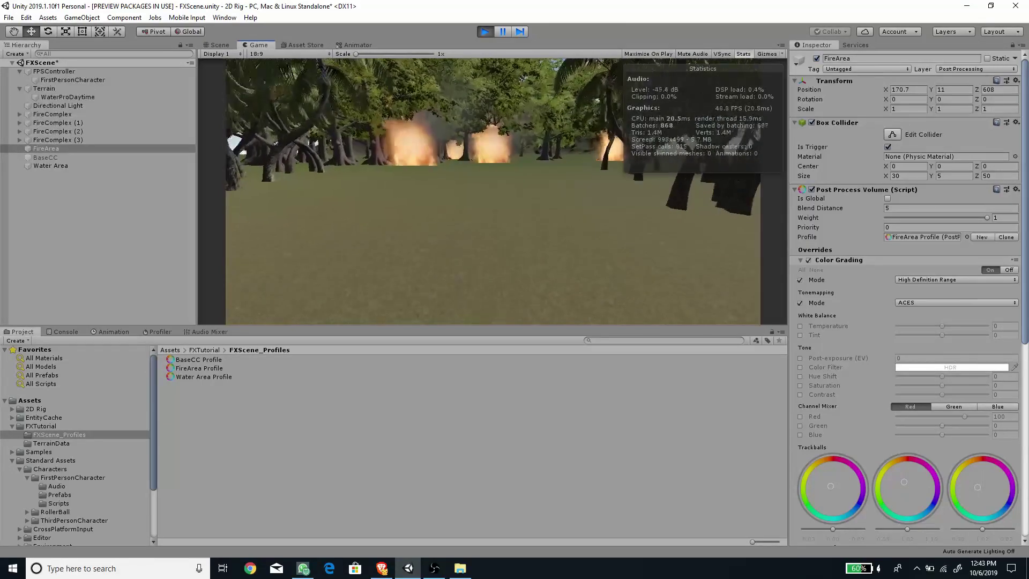
pyautogui.press('w')
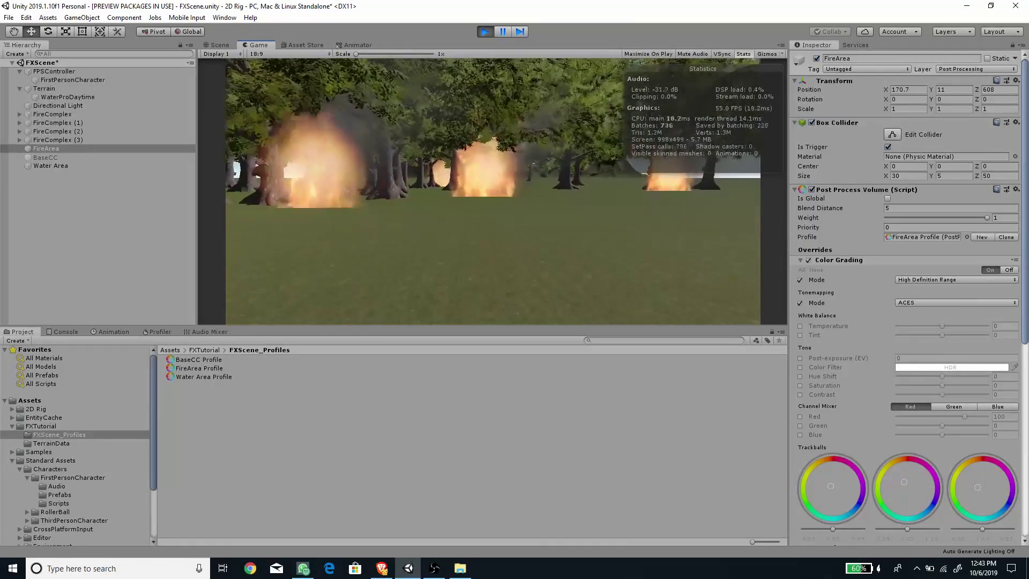
pyautogui.press('w')
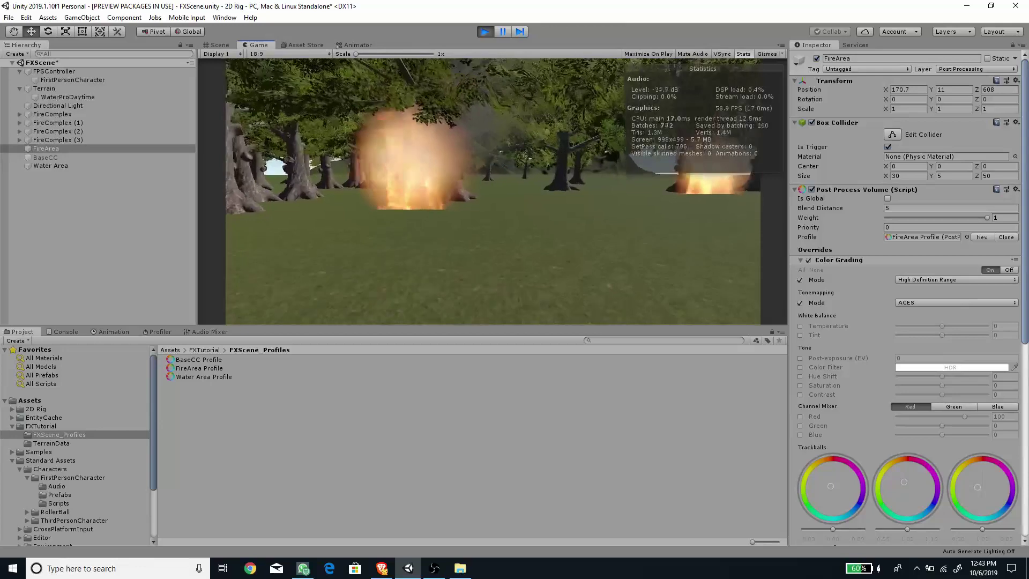
pyautogui.press('w')
pyautogui.press('s')
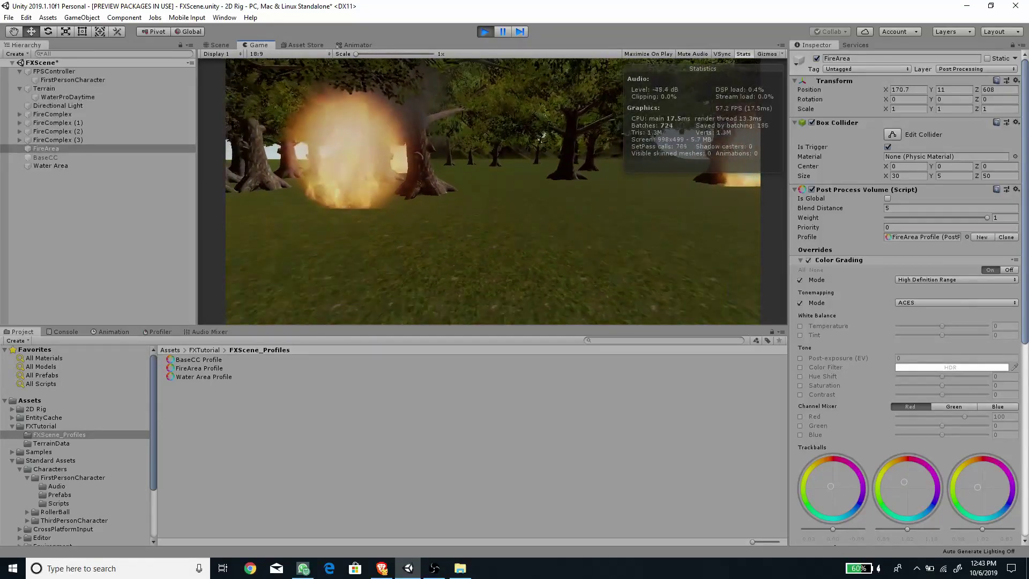
pyautogui.press('w')
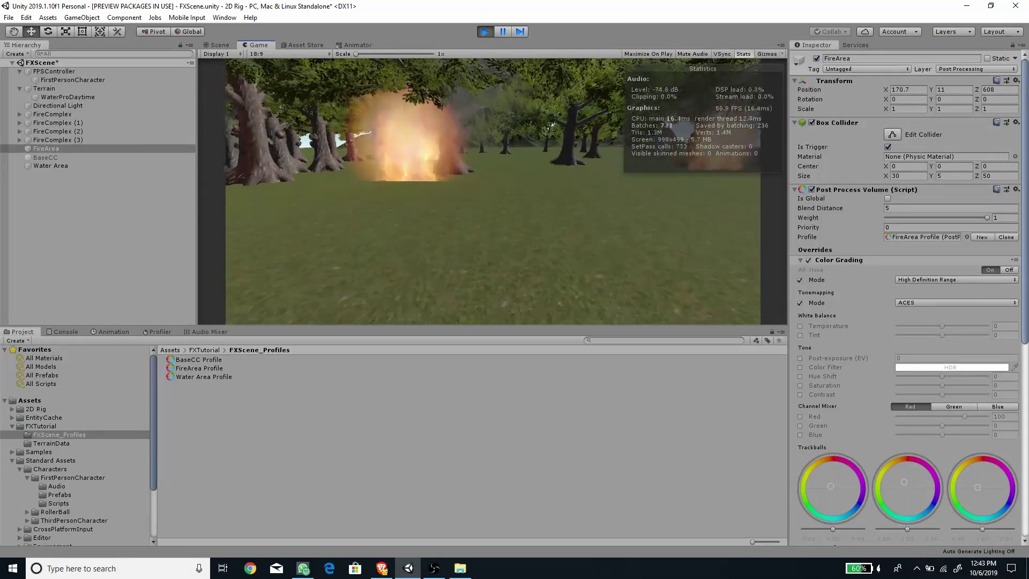
pyautogui.press('w')
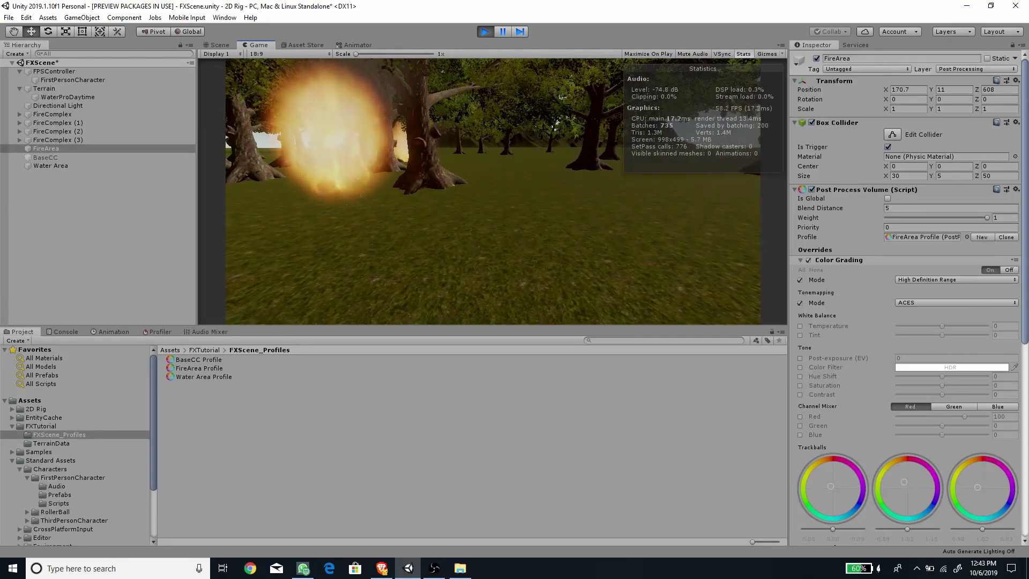
pyautogui.press('s')
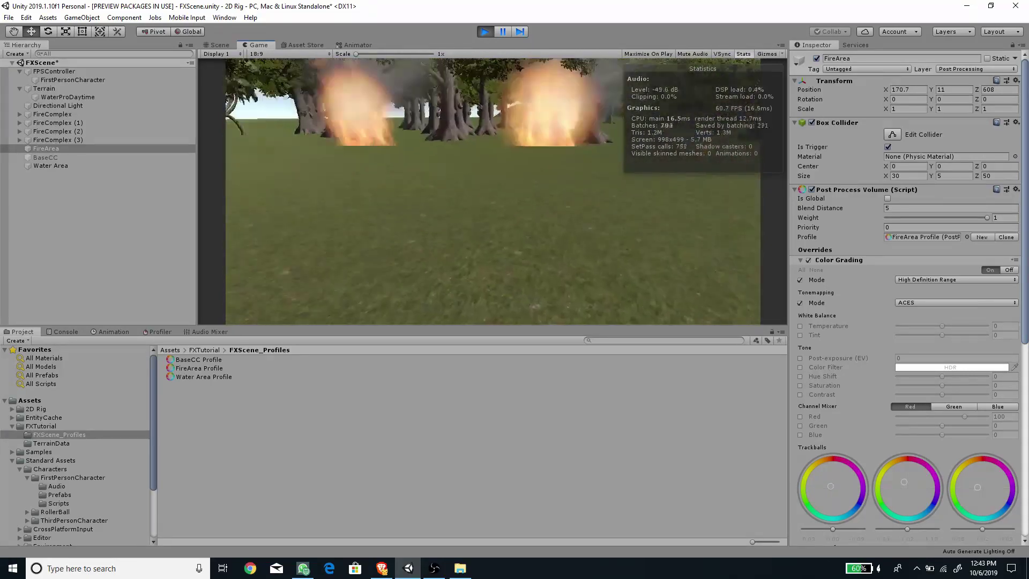
pyautogui.press('w')
pyautogui.press('w')
pyautogui.press('w')
pyautogui.press('Escape')
pyautogui.click(485, 33)
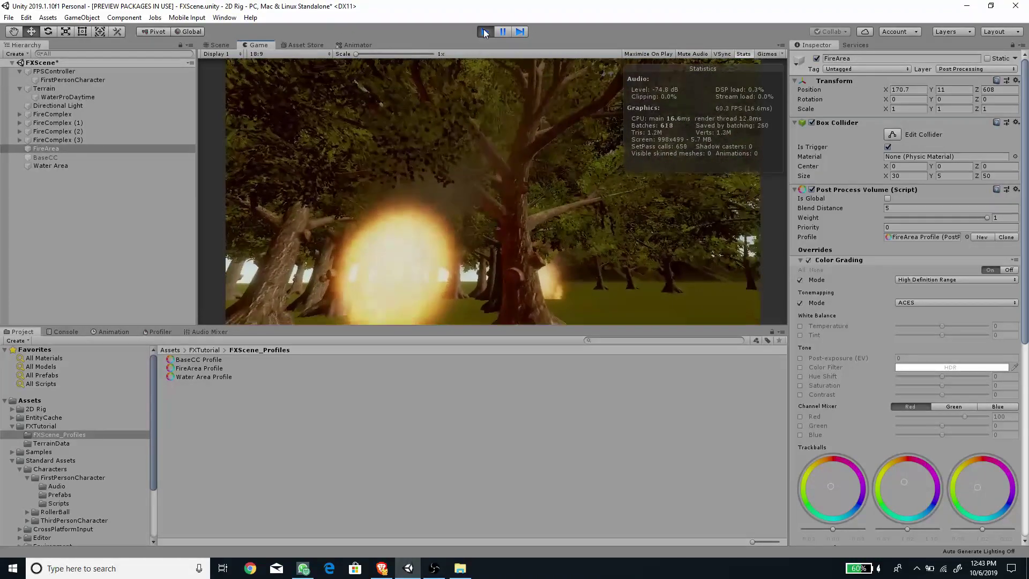
pyautogui.click(485, 32)
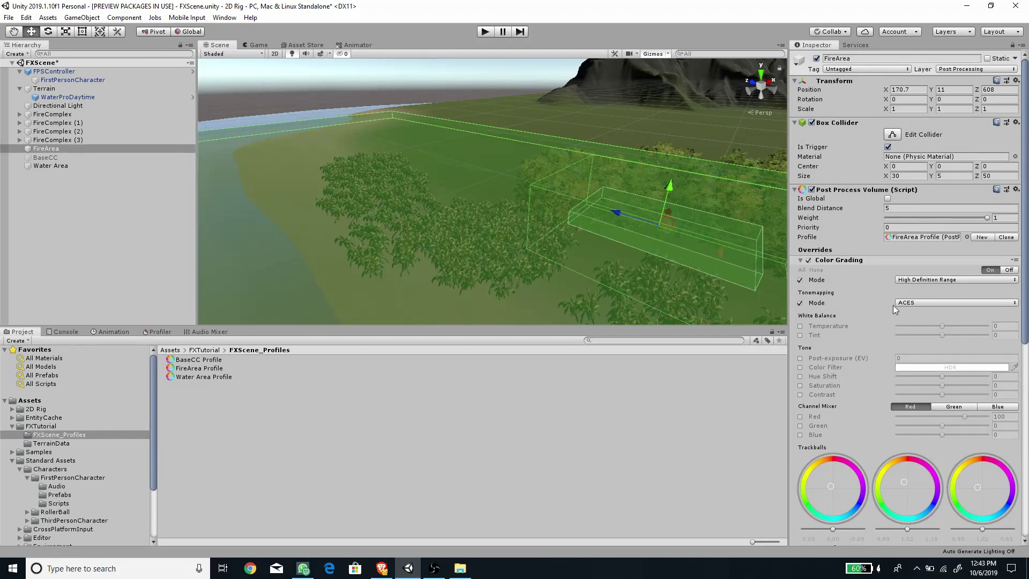
# Step: Activate the BaseCC global post-process volume, look over its Color Grading override, and save the scene
pyautogui.keyDown('alt'); pyautogui.moveTo(639, 237); pyautogui.dragTo(577, 245); pyautogui.keyUp('alt')
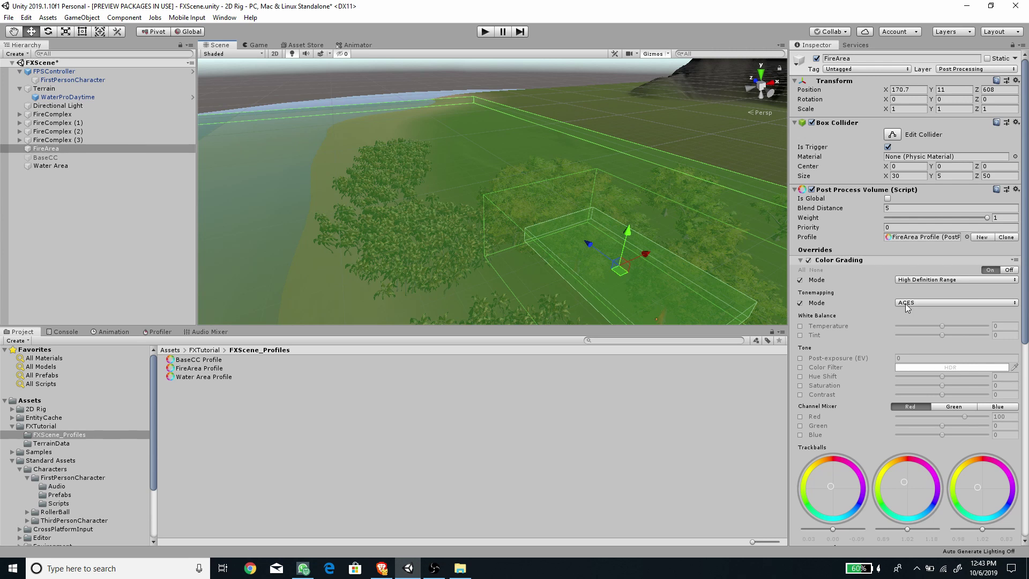
pyautogui.click(56, 159)
pyautogui.click(816, 58)
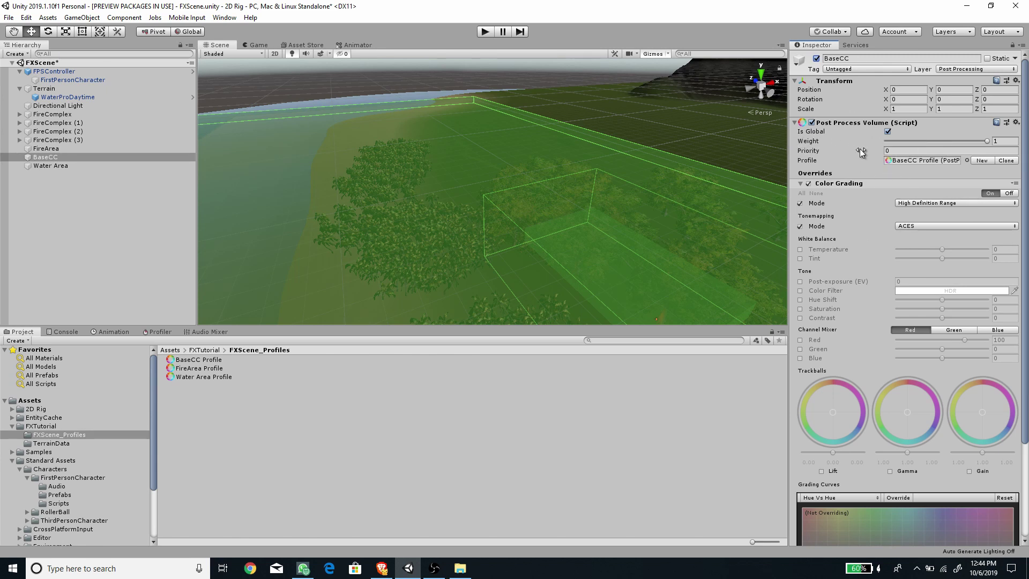
pyautogui.scroll(-5, 896, 189)
pyautogui.scroll(5, 870, 195)
pyautogui.hotkey('ctrl', 's')
# Step: Play the scene, walk the player from the beach through the fire area and back out to test the volume blending, and end Play mode
pyautogui.click(485, 32)
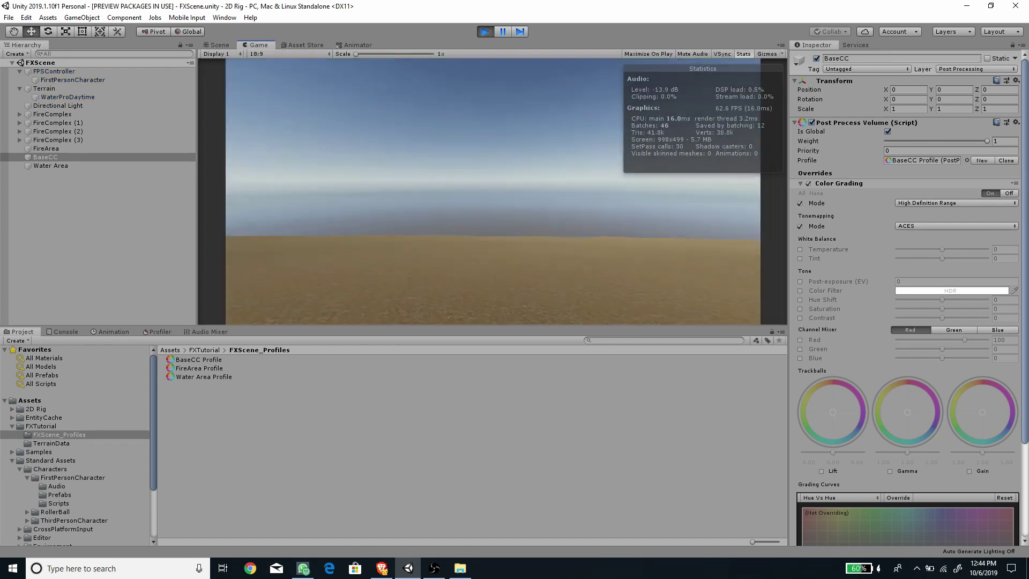
pyautogui.press('w')
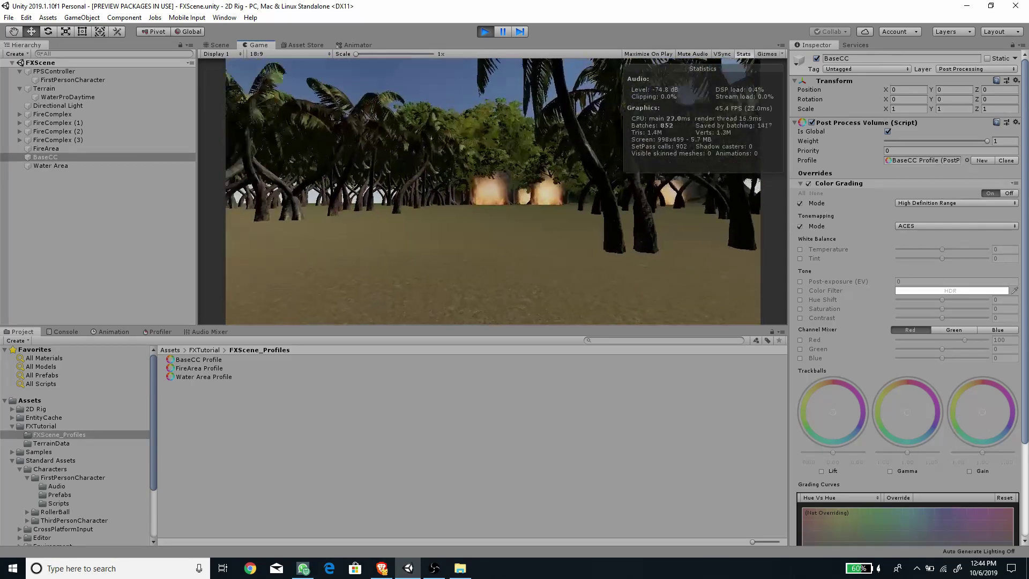
pyautogui.press('w')
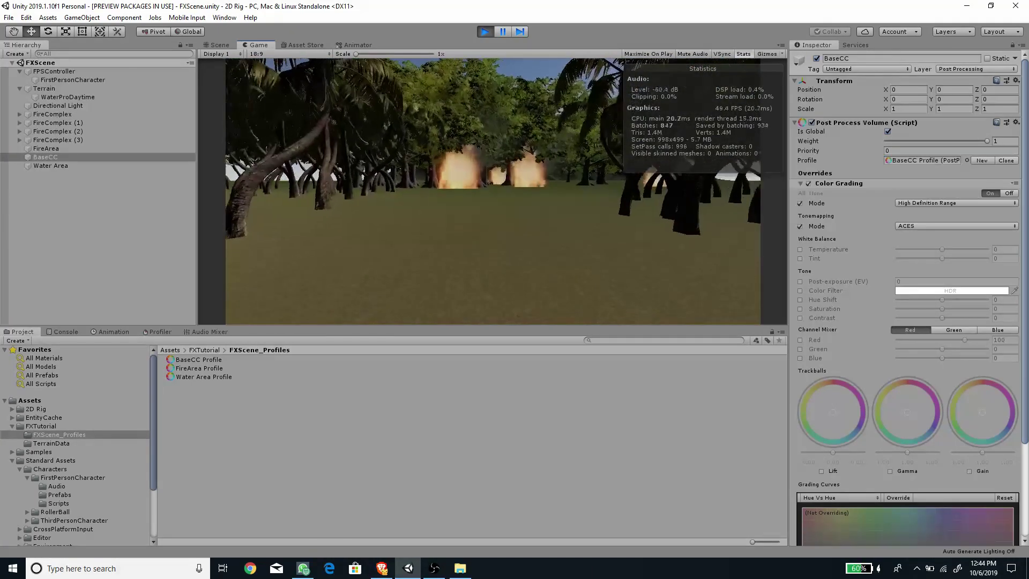
pyautogui.press('w')
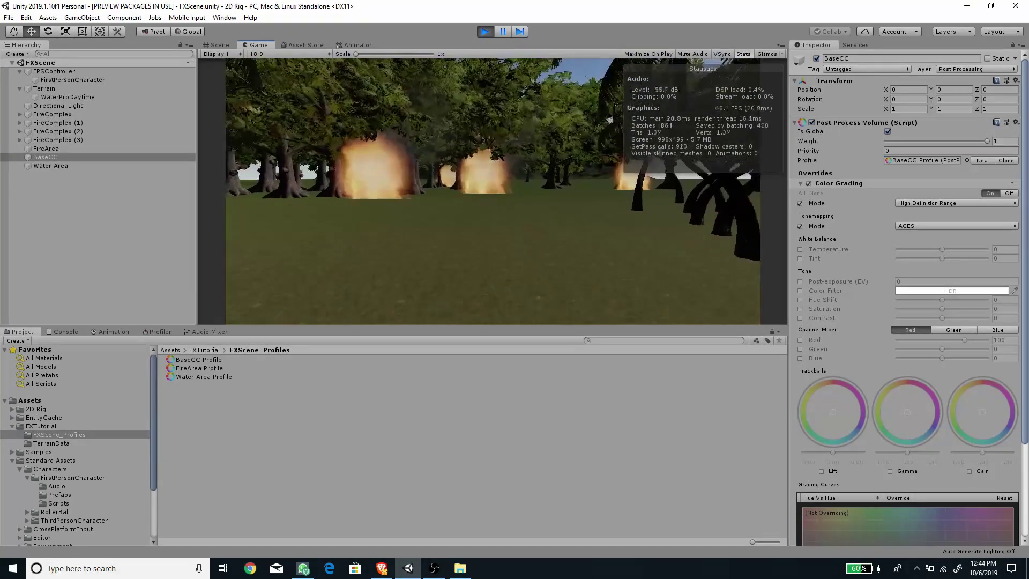
pyautogui.press('w')
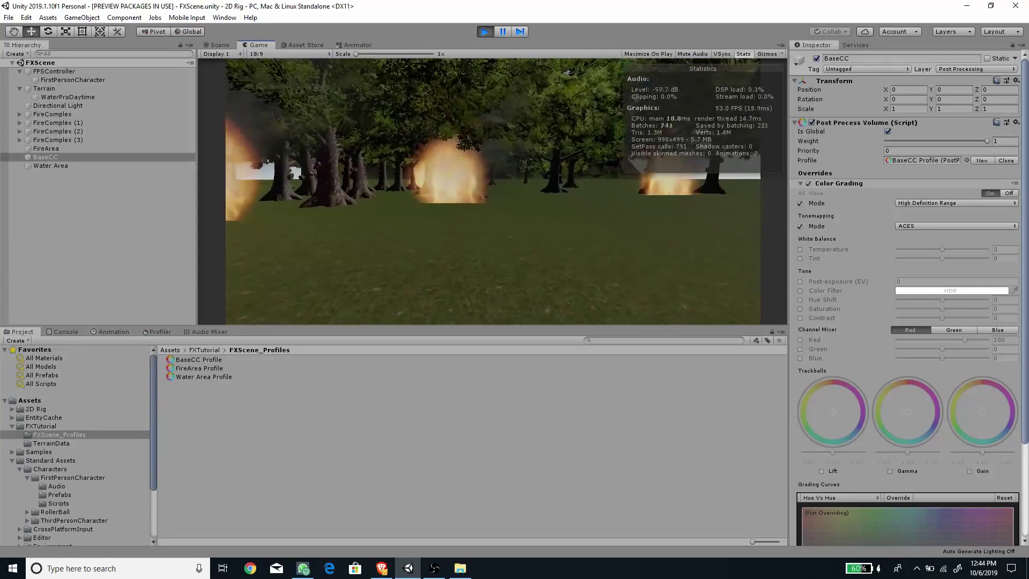
pyautogui.press('w')
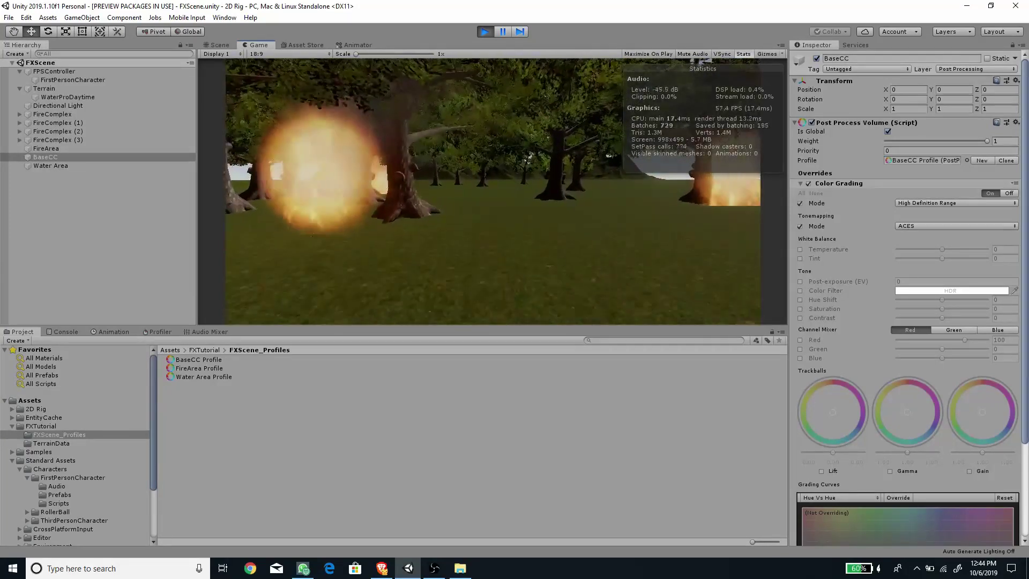
pyautogui.press('w')
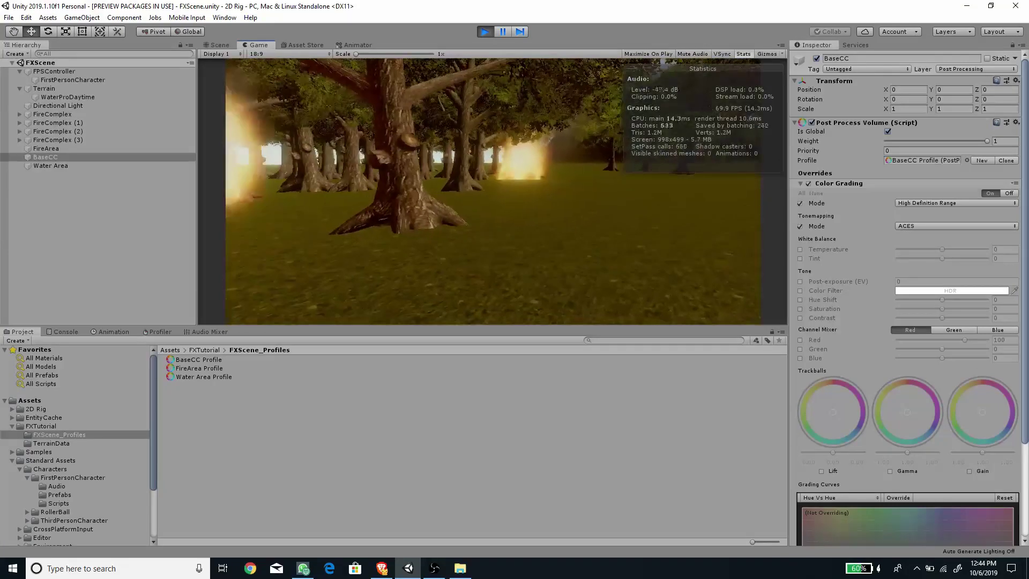
pyautogui.press('w')
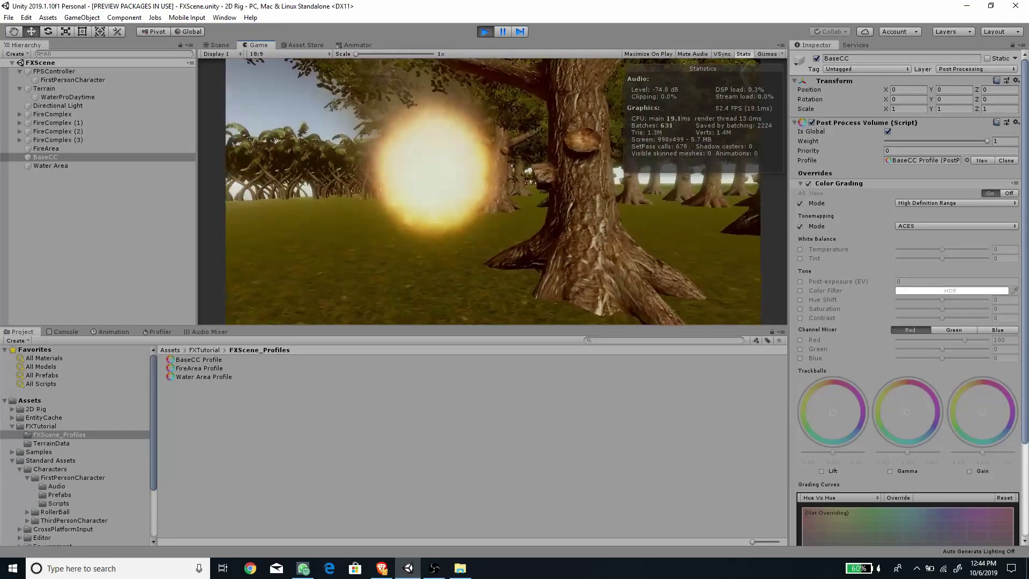
pyautogui.press('w')
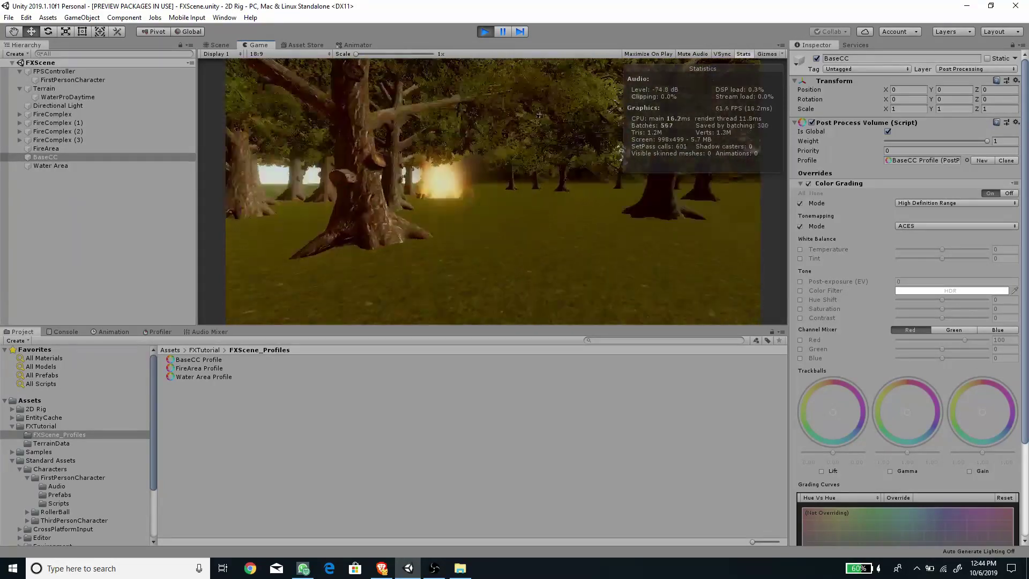
pyautogui.press('w')
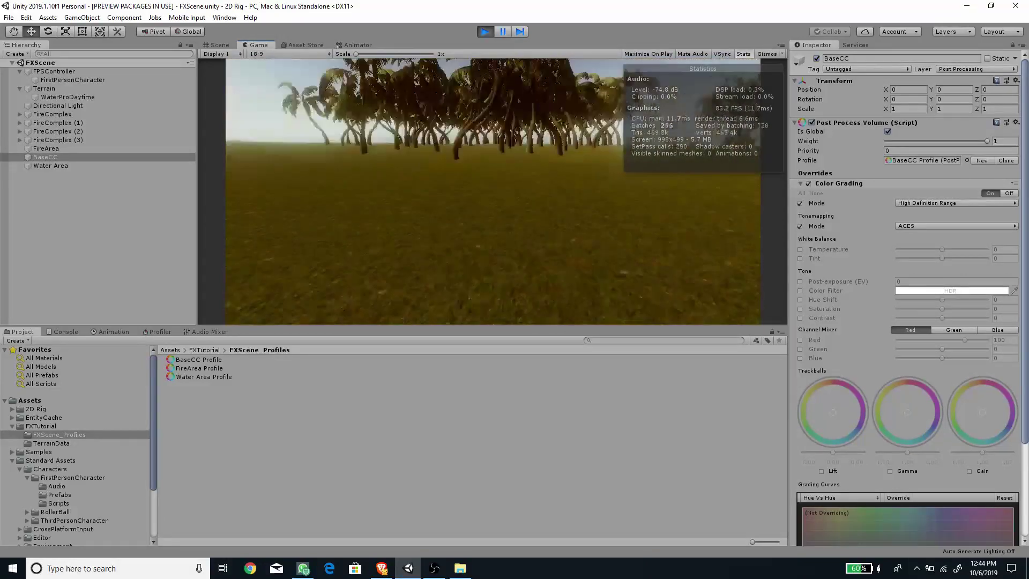
pyautogui.press('w')
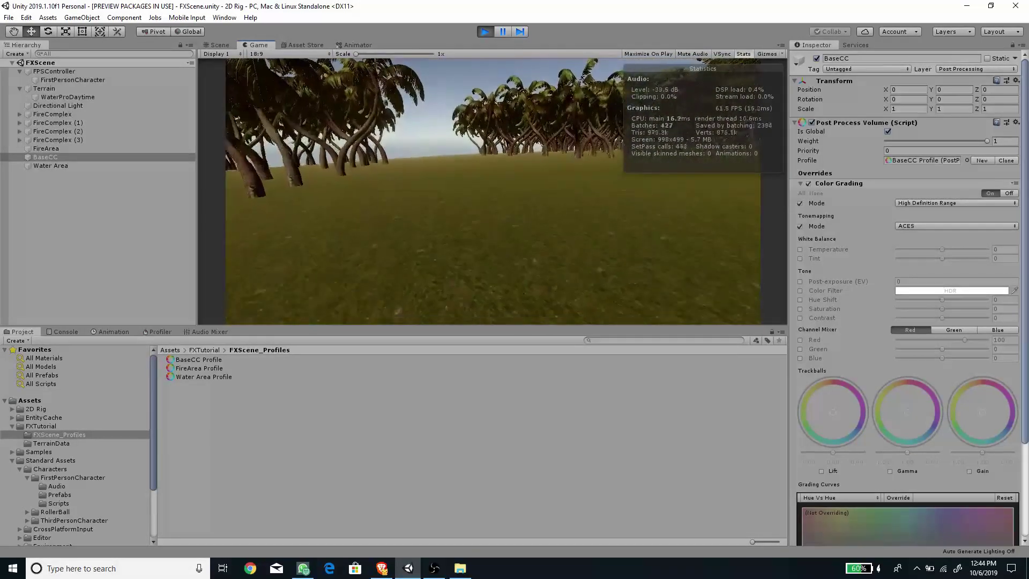
pyautogui.press('s')
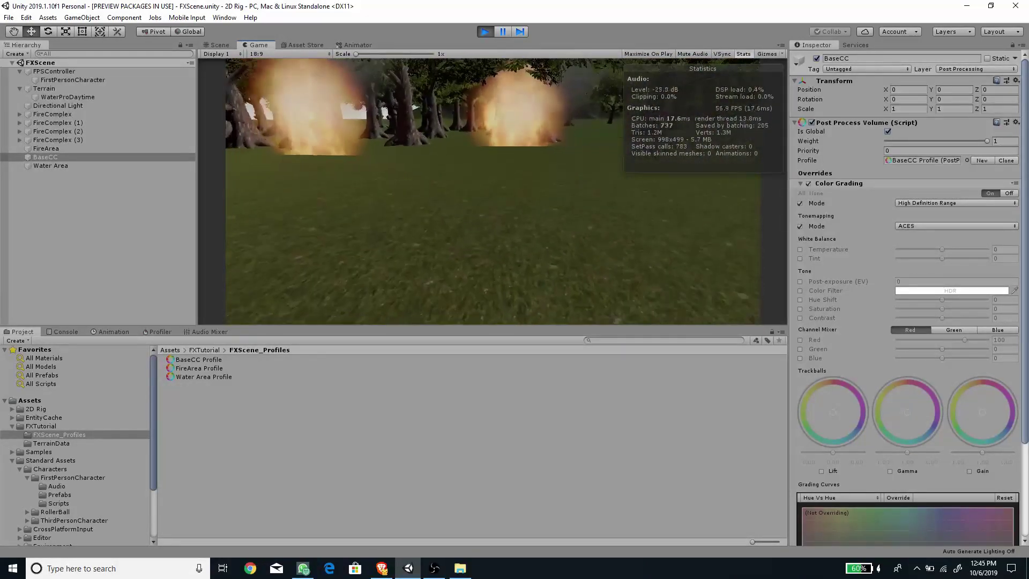
pyautogui.press('w')
pyautogui.press('Escape')
pyautogui.click(484, 32)
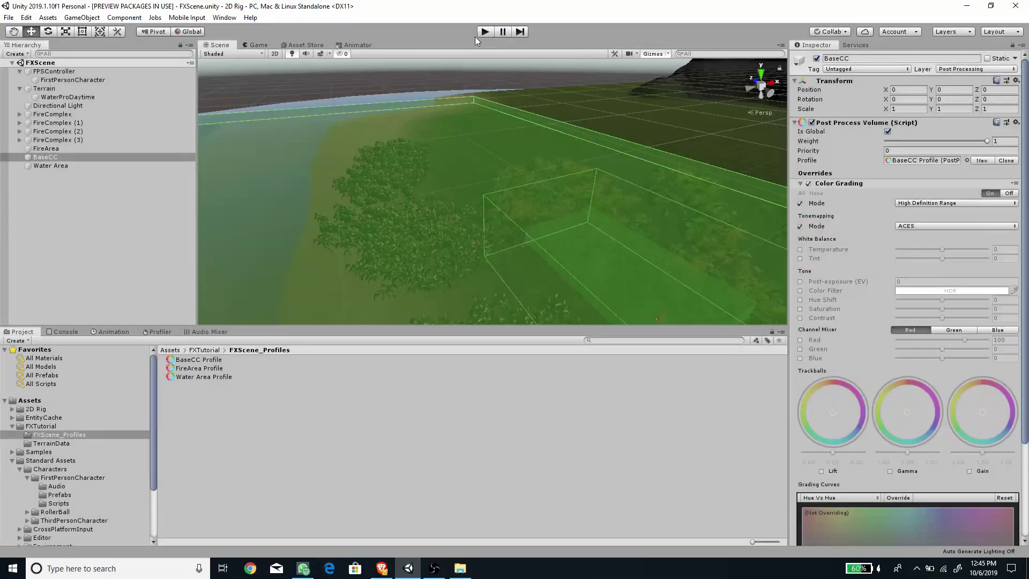
# Step: Review the layer and volume settings of FireArea and Water Area, and the Post Process Layer on the FirstPersonCharacter camera
pyautogui.scroll(-5, 630, 179)
pyautogui.keyDown('alt'); pyautogui.moveTo(616, 193); pyautogui.dragTo(542, 184); pyautogui.keyUp('alt')
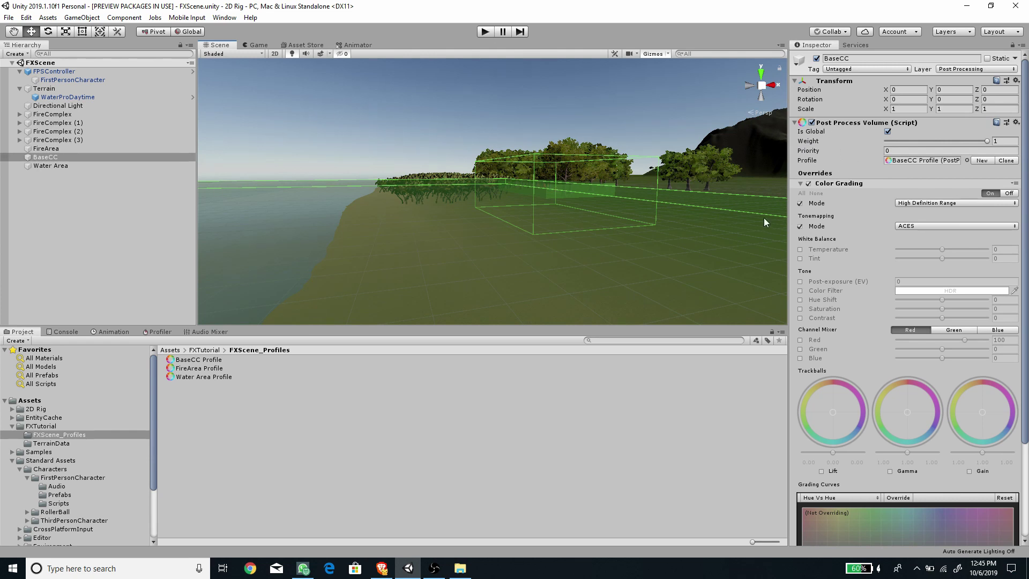
pyautogui.click(47, 149)
pyautogui.scroll(3, 747, 210)
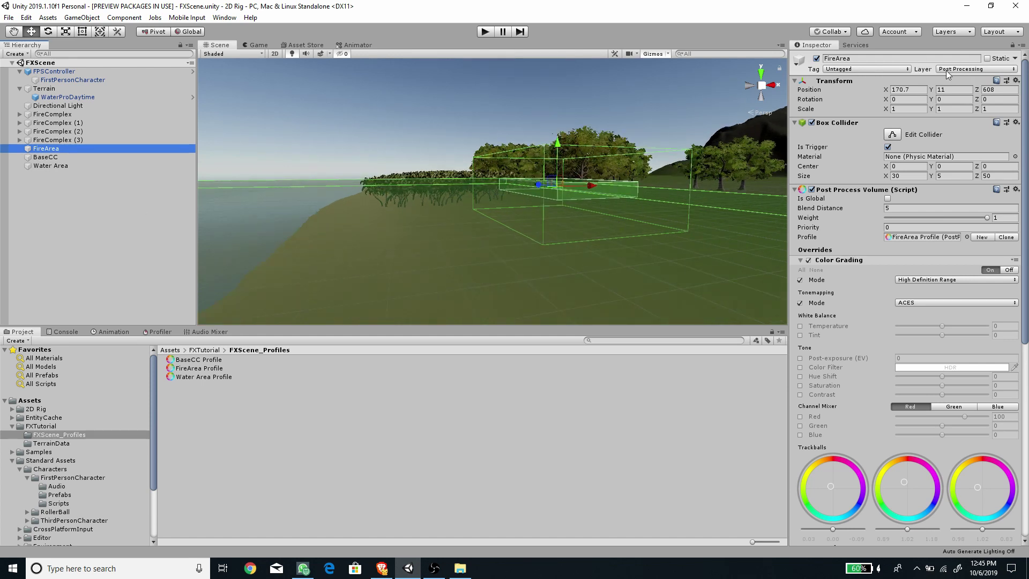
pyautogui.click(51, 165)
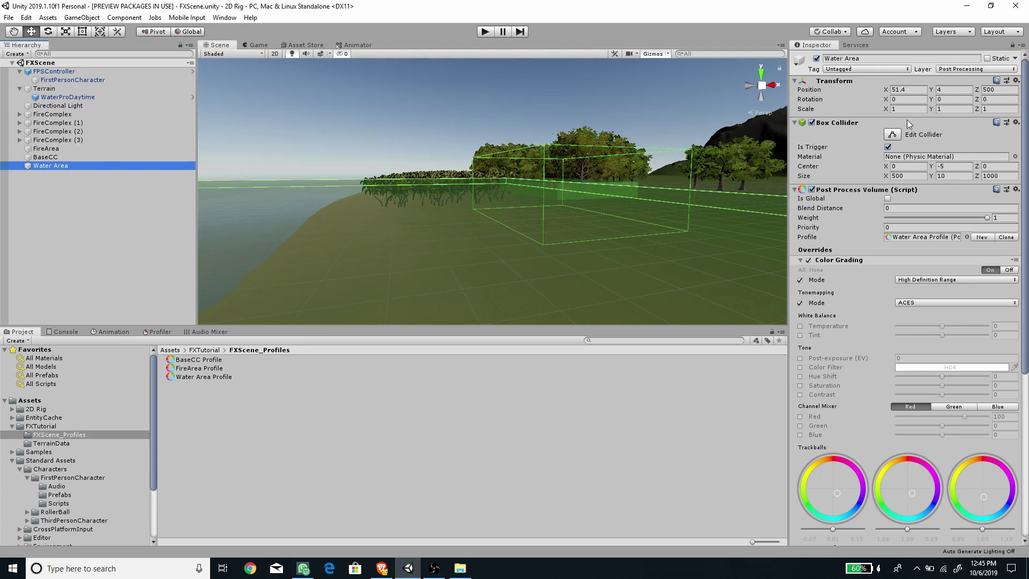
pyautogui.click(60, 80)
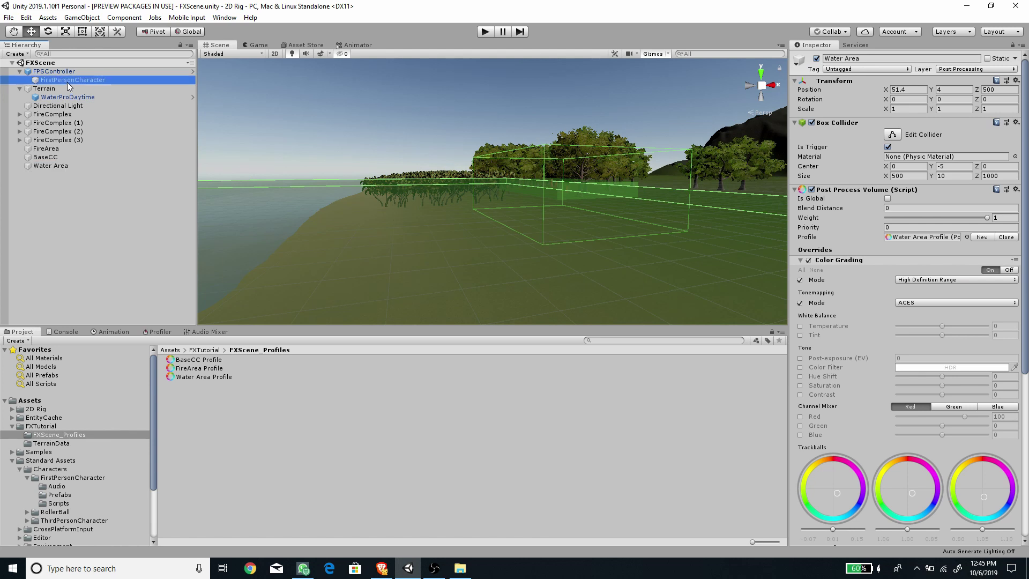
pyautogui.scroll(-1, 842, 432)
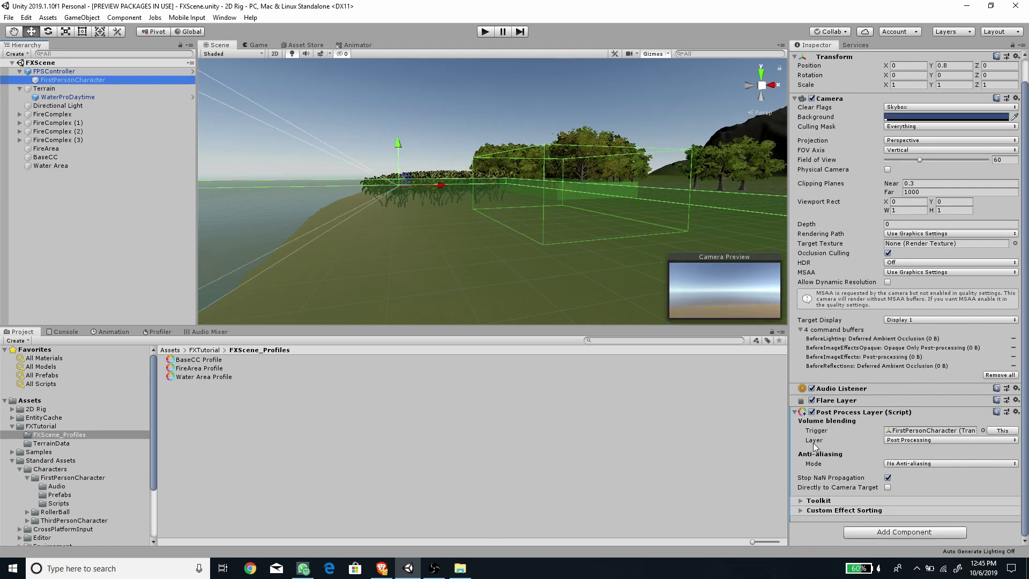